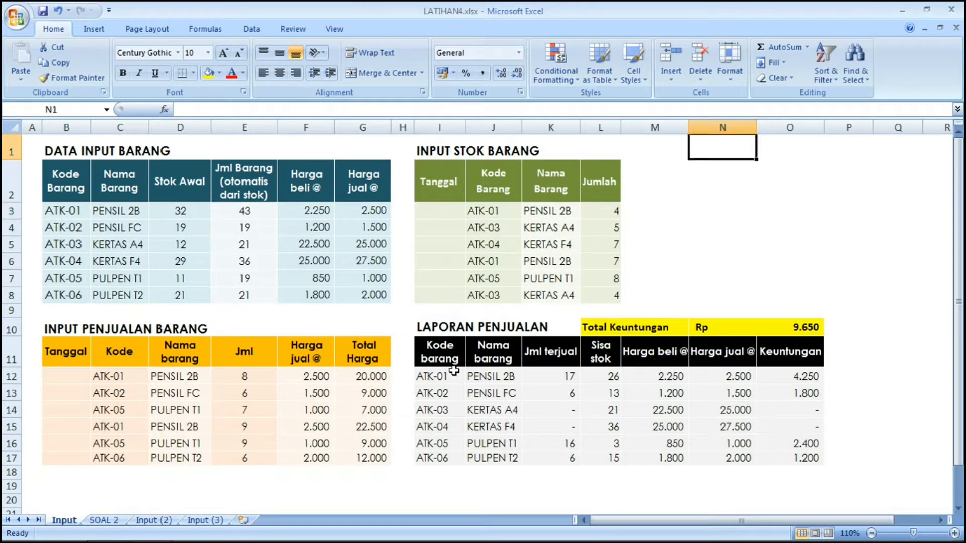
- Review the column headings of the DATA INPUT BARANG table, ending at the Tanggal heading of INPUT STOK BARANG
{"action": "key", "text": "Left"}
{"action": "key", "text": "Left"}
{"action": "key", "text": "Left"}
{"action": "key", "text": "Left"}
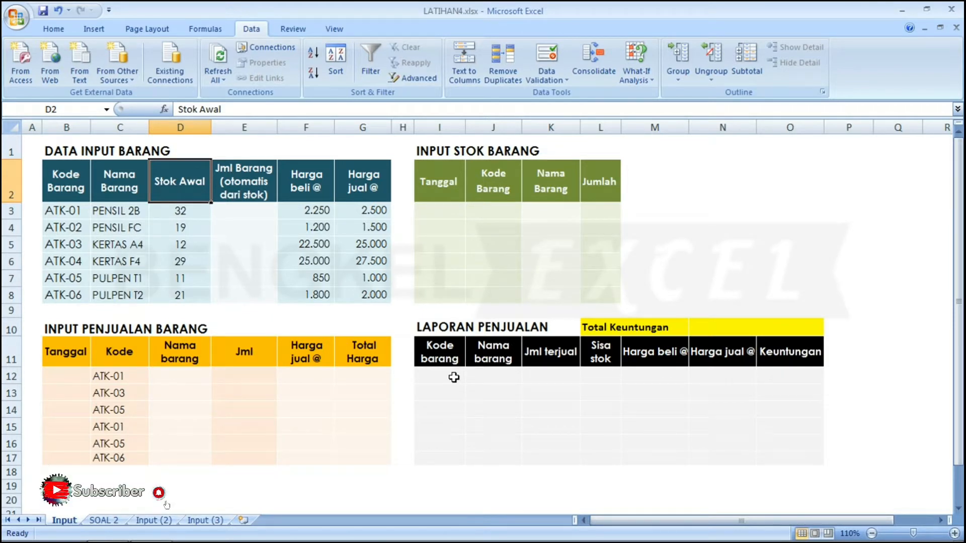
{"action": "key", "text": "Left"}
{"action": "key", "text": "Left"}
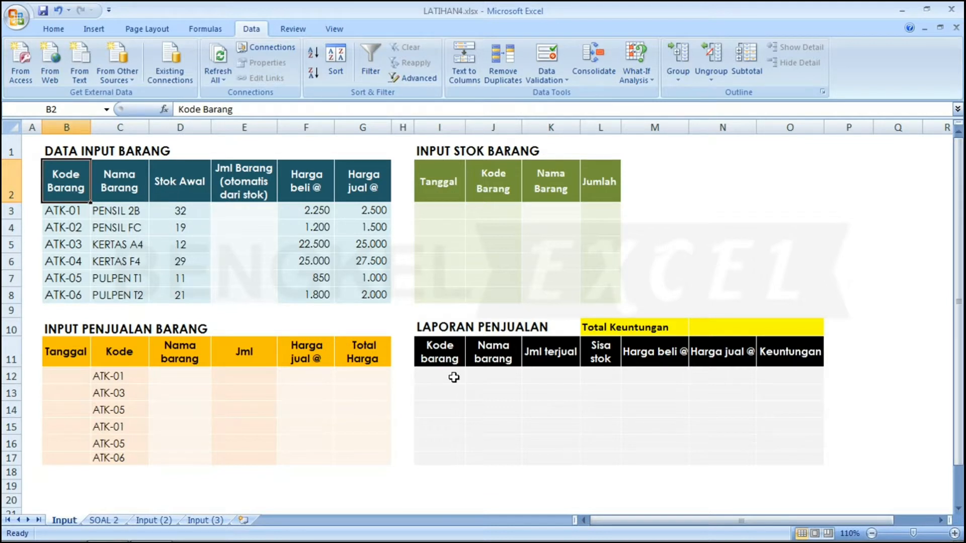
{"action": "key", "text": "Right"}
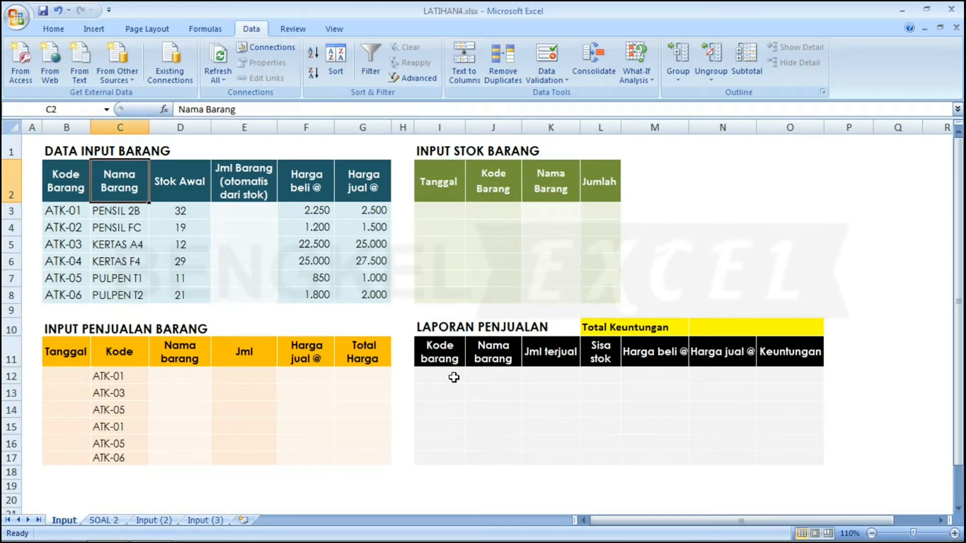
{"action": "key", "text": "Left"}
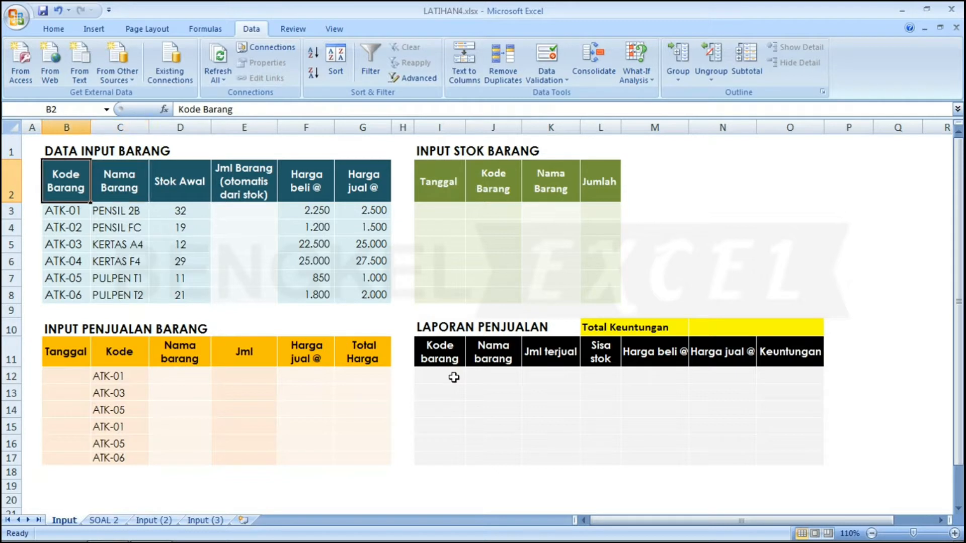
{"action": "key", "text": "Right"}
{"action": "key", "text": "Right"}
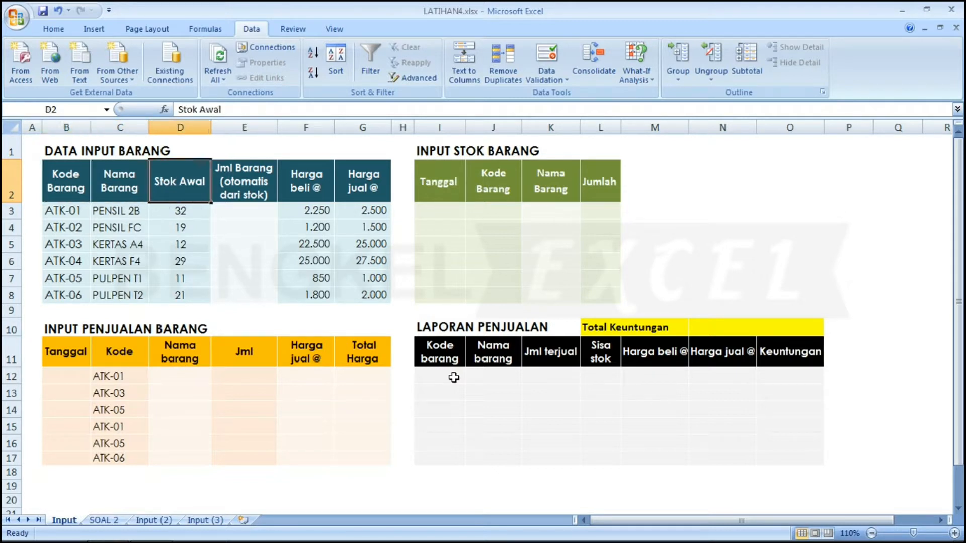
{"action": "key", "text": "Left"}
{"action": "key", "text": "Left"}
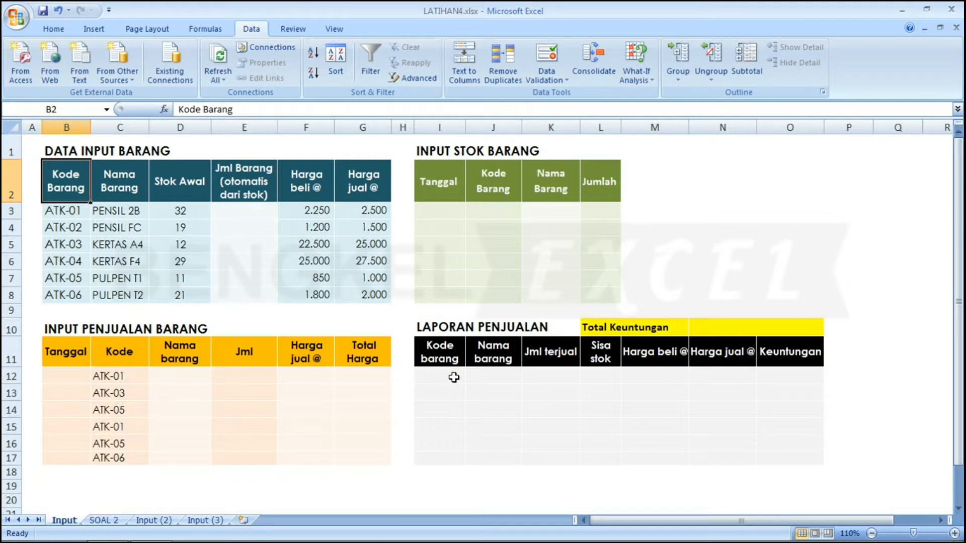
{"action": "key", "text": "Right"}
{"action": "key", "text": "Right"}
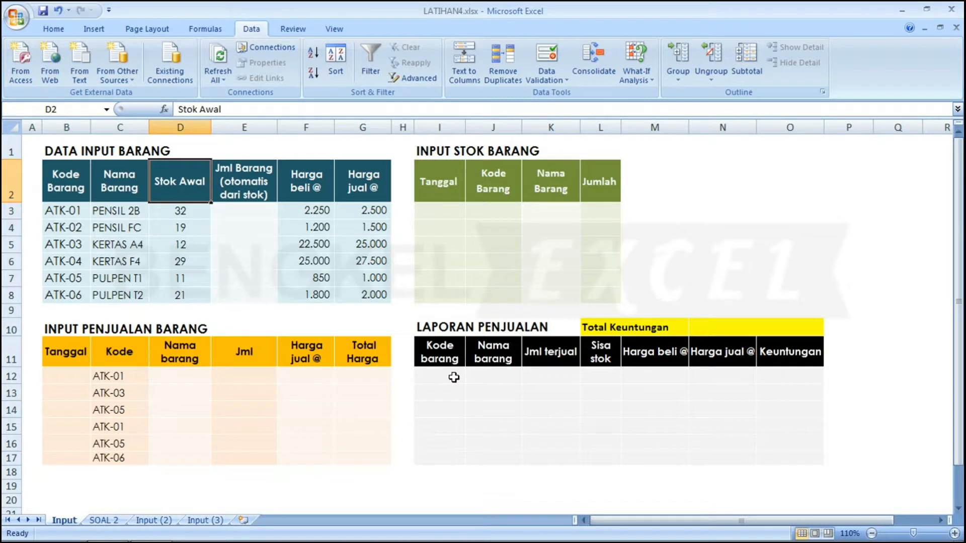
{"action": "key", "text": "Right"}
{"action": "key", "text": "Right"}
{"action": "key", "text": "Right"}
{"action": "key", "text": "Right"}
{"action": "key", "text": "Right"}
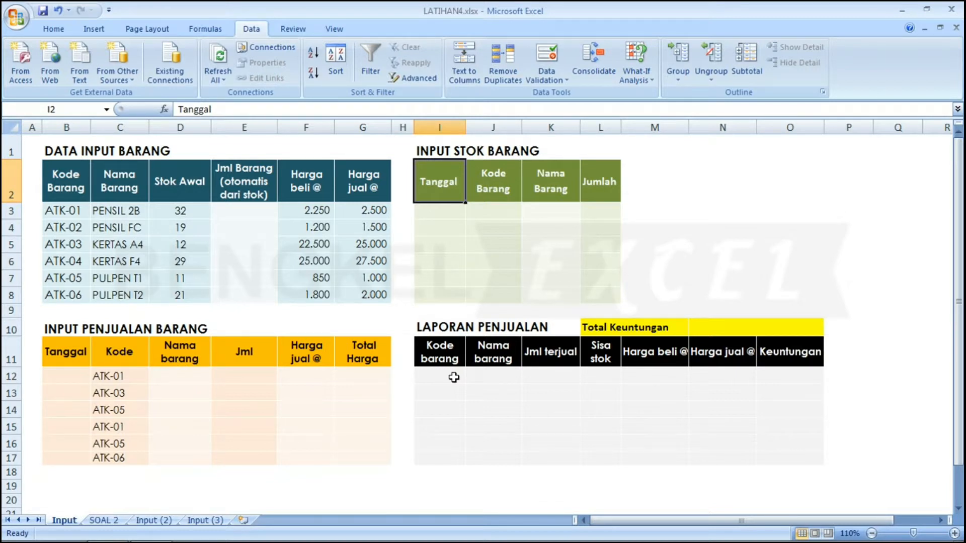
- Review the column headings of the INPUT PENJUALAN BARANG table, from Tanggal to Total Harga
{"action": "left_click", "coordinate": [51, 352]}
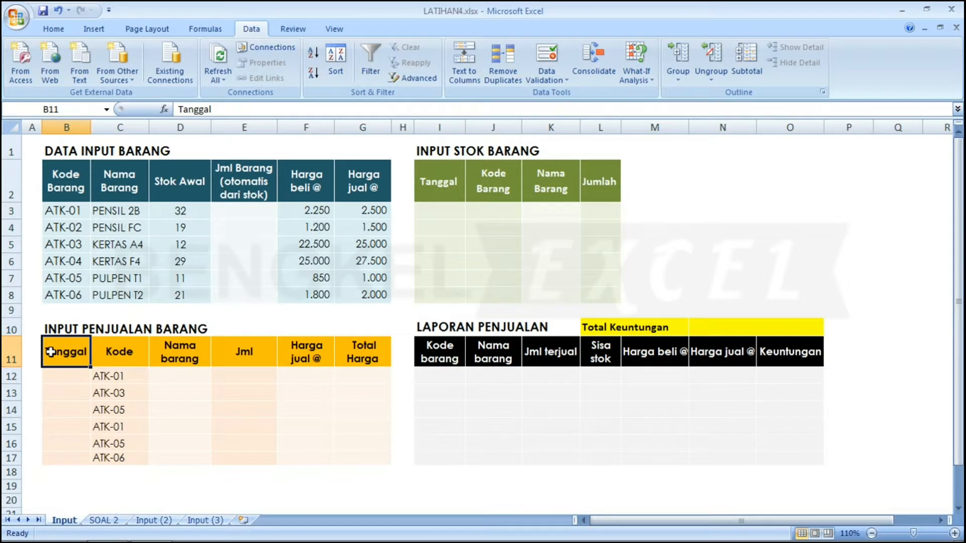
{"action": "key", "text": "Tab"}
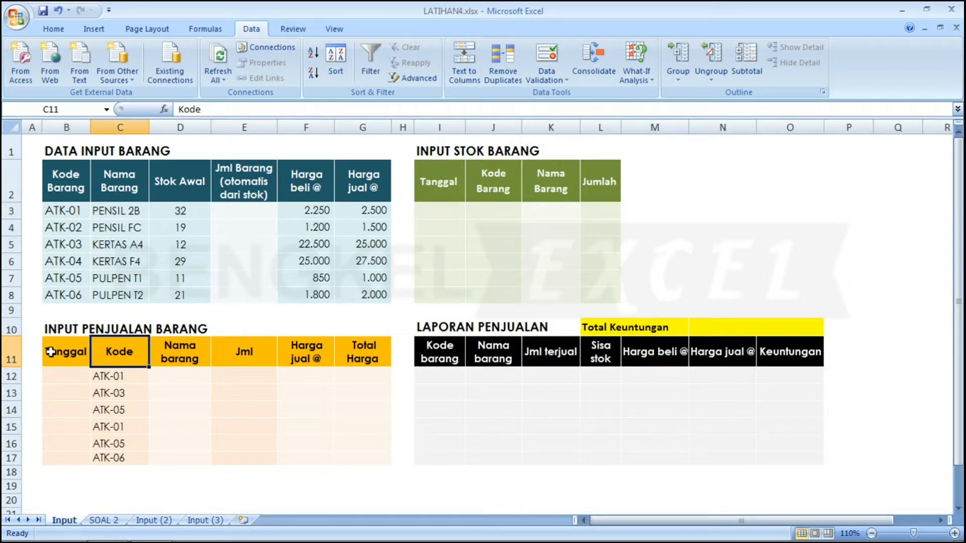
{"action": "key", "text": "Tab"}
{"action": "key", "text": "Down"}
{"action": "key", "text": "Down"}
{"action": "key", "text": "Up"}
{"action": "key", "text": "Up"}
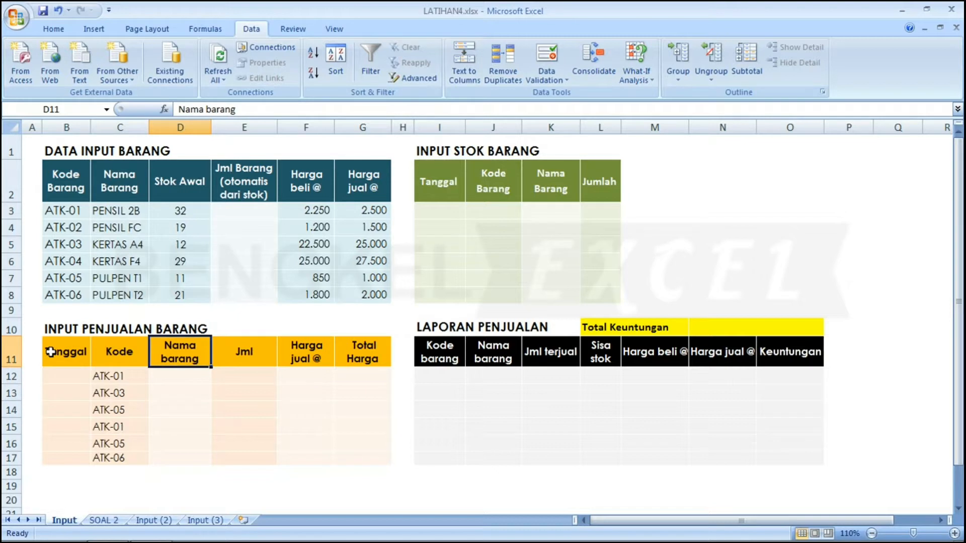
{"action": "key", "text": "Tab"}
{"action": "key", "text": "Tab"}
{"action": "key", "text": "Tab"}
- Review the LAPORAN PENJUALAN table's headings and its Total Keuntungan row
{"action": "key", "text": "Tab"}
{"action": "key", "text": "Tab"}
{"action": "key", "text": "Tab"}
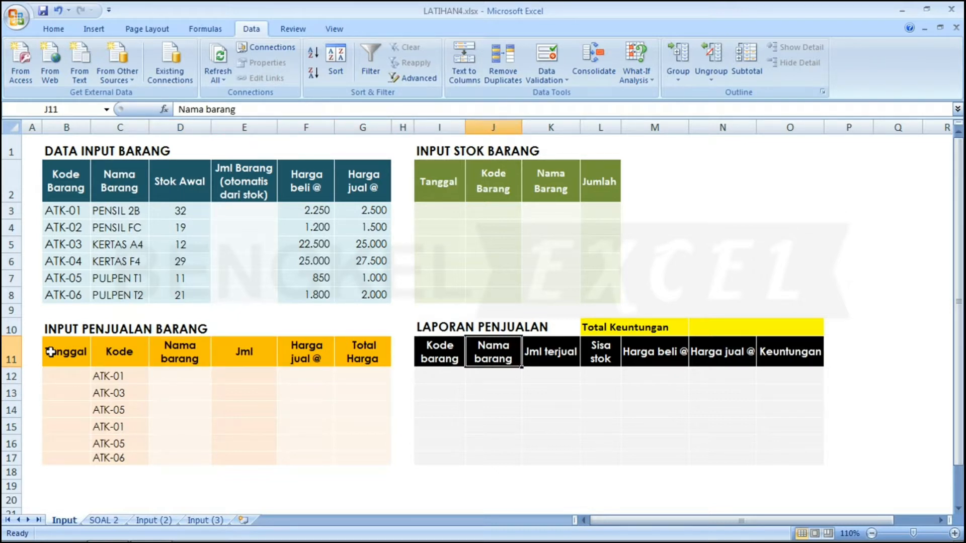
{"action": "key", "text": "Up"}
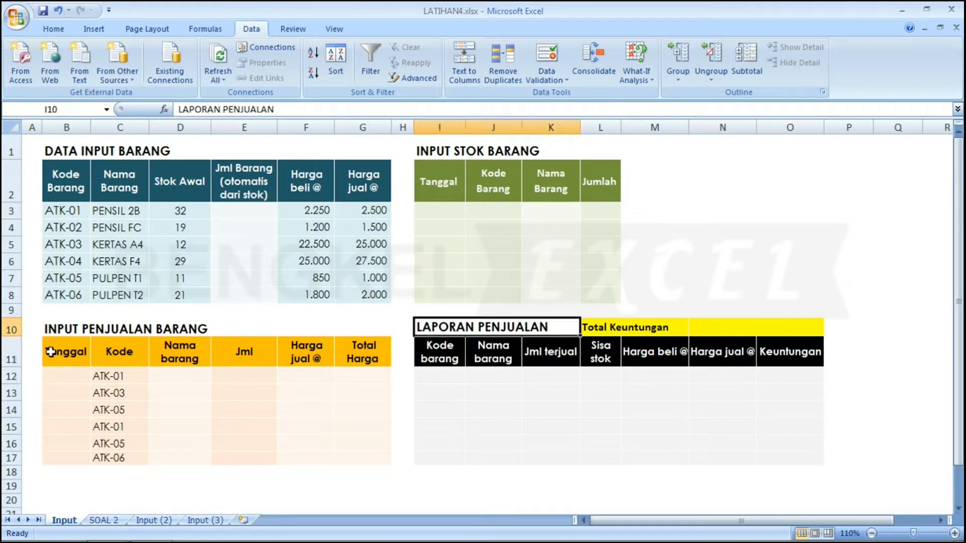
{"action": "key", "text": "Down"}
{"action": "key", "text": "Tab"}
{"action": "key", "text": "Tab"}
{"action": "key", "text": "Tab"}
{"action": "key", "text": "Up"}
{"action": "key", "text": "Tab"}
{"action": "key", "text": "Tab"}
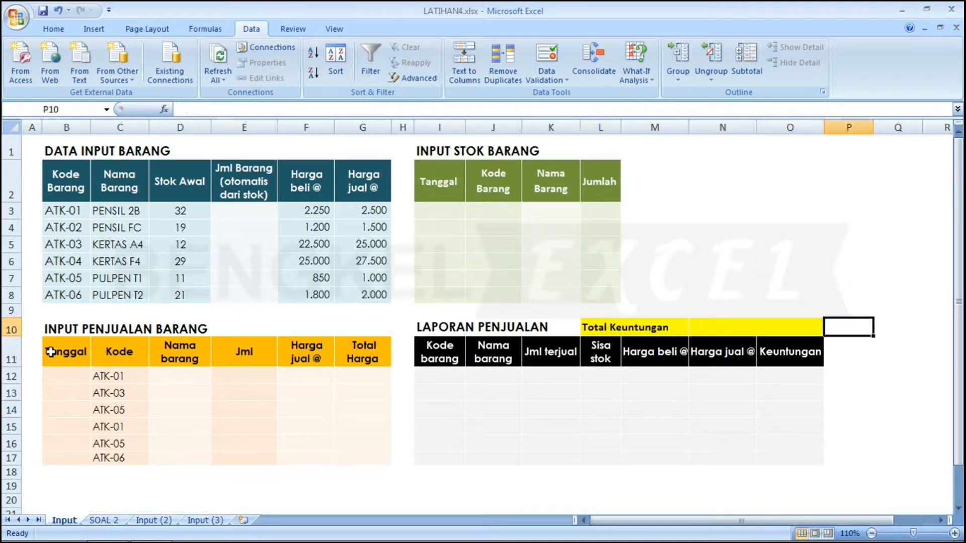
{"action": "key", "text": "Left"}
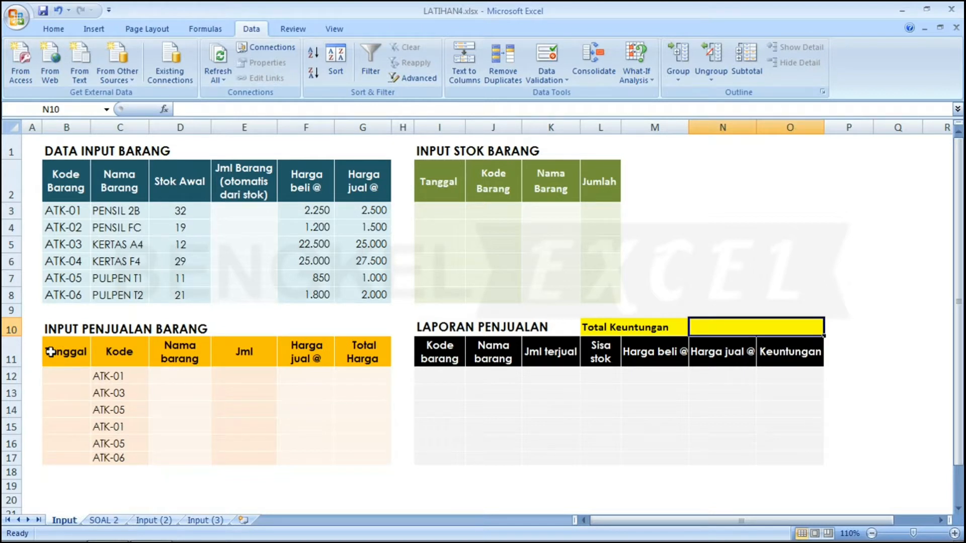
- Examine the empty Jml Barang column in DATA INPUT BARANG alongside Stok Awal and the INPUT STOK BARANG table
{"action": "key", "text": "Left"}
{"action": "key", "text": "Left"}
{"action": "key", "text": "Left"}
{"action": "key", "text": "Left"}
{"action": "key", "text": "Left"}
{"action": "key", "text": "Left"}
{"action": "key", "text": "Up"}
{"action": "key", "text": "Up"}
{"action": "key", "text": "Up"}
{"action": "key", "text": "Up"}
{"action": "key", "text": "Up"}
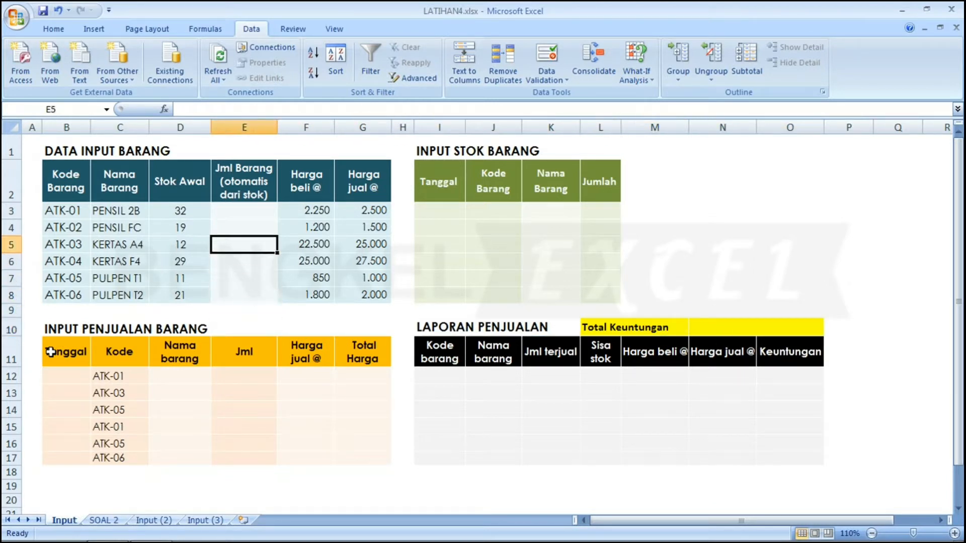
{"action": "key", "text": "Up"}
{"action": "key", "text": "Up"}
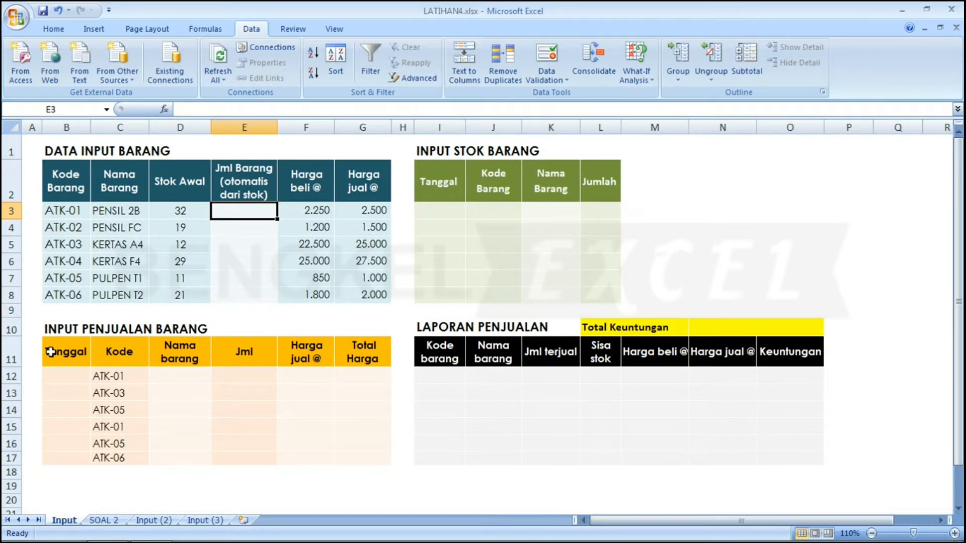
{"action": "key", "text": "Right"}
{"action": "key", "text": "Left"}
{"action": "key", "text": "Left"}
{"action": "key", "text": "Right"}
{"action": "key", "text": "Right"}
{"action": "key", "text": "Right"}
{"action": "key", "text": "Right"}
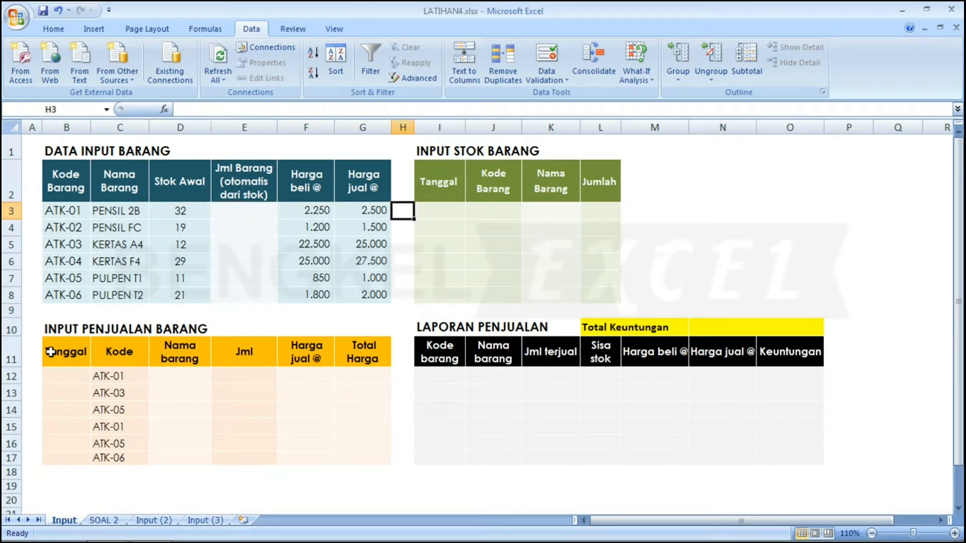
{"action": "key", "text": "Right"}
{"action": "key", "text": "Left"}
{"action": "key", "text": "Left"}
{"action": "key", "text": "Left"}
{"action": "key", "text": "Left"}
{"action": "key", "text": "Left"}
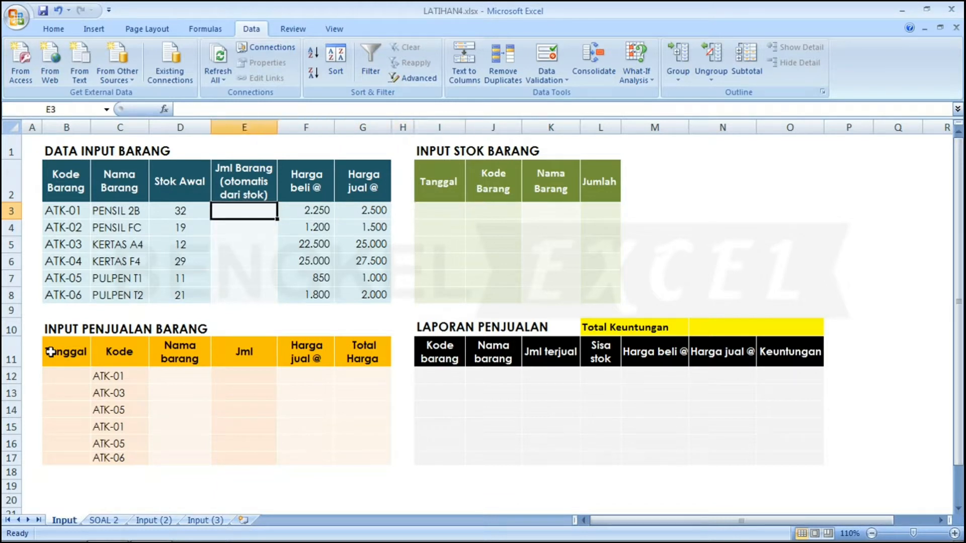
- Examine the empty entry cells of INPUT STOK BARANG and the Jml terjual and Sisa stok columns of LAPORAN PENJUALAN
{"action": "key", "text": "Right"}
{"action": "key", "text": "Right"}
{"action": "key", "text": "Right"}
{"action": "key", "text": "Right"}
{"action": "key", "text": "Right"}
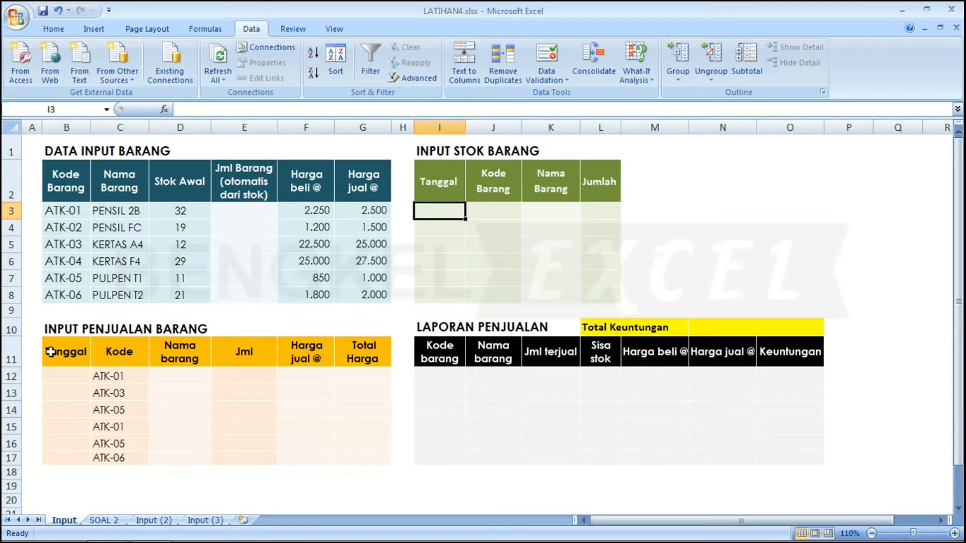
{"action": "key", "text": "Right"}
{"action": "key", "text": "Right"}
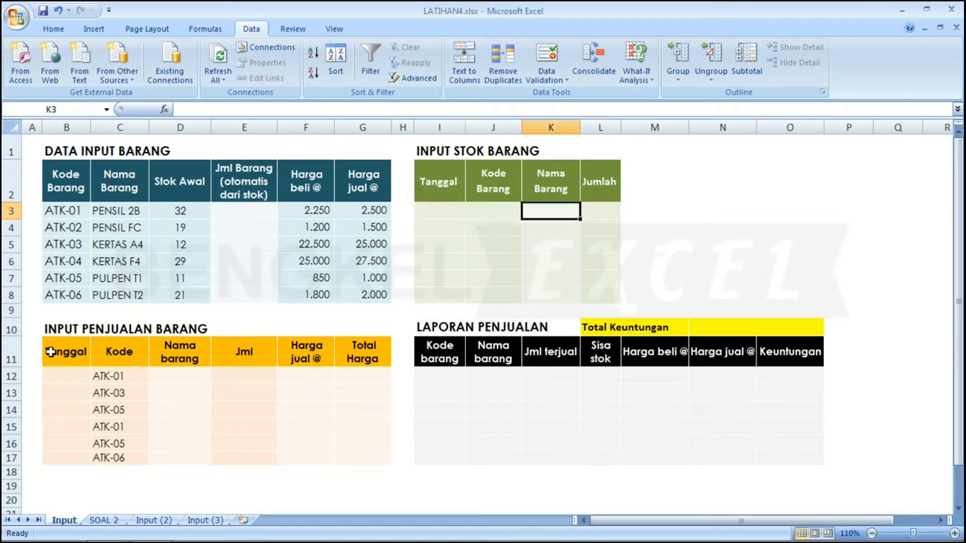
{"action": "key", "text": "Down"}
{"action": "key", "text": "Down"}
{"action": "key", "text": "Down"}
{"action": "key", "text": "Down"}
{"action": "key", "text": "Down"}
{"action": "key", "text": "Down"}
{"action": "key", "text": "Down"}
{"action": "key", "text": "Down"}
{"action": "key", "text": "Down"}
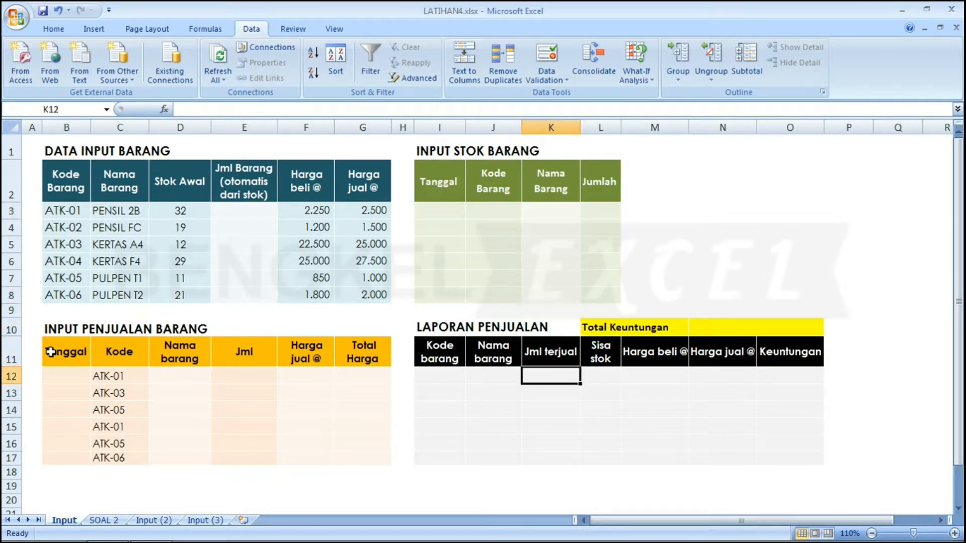
{"action": "key", "text": "Right"}
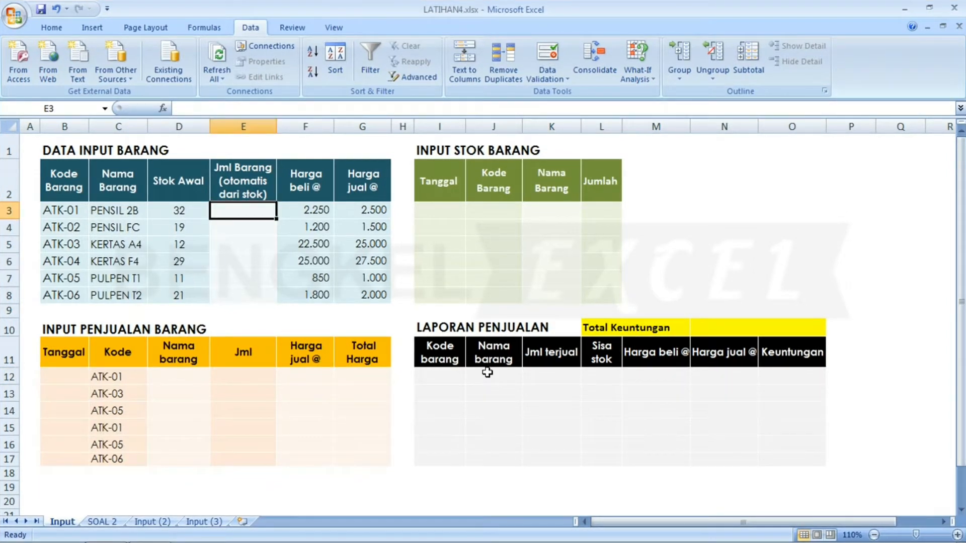
- Compare the first item's Stok Awal and name with the Kode Barang entry cell in INPUT STOK BARANG
{"action": "key", "text": "Left"}
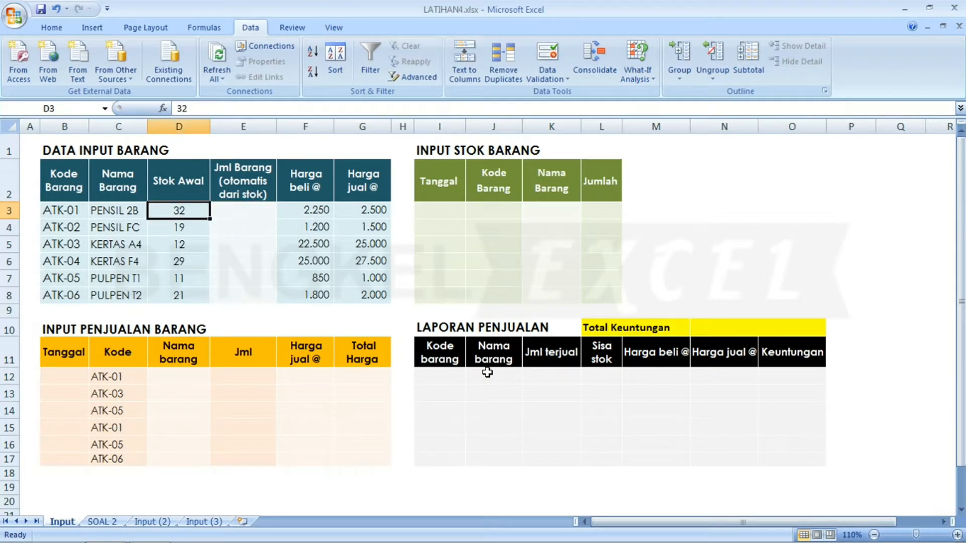
{"action": "key", "text": "Right"}
{"action": "key", "text": "Right"}
{"action": "key", "text": "Right"}
{"action": "key", "text": "Right"}
{"action": "key", "text": "Right"}
{"action": "key", "text": "Right"}
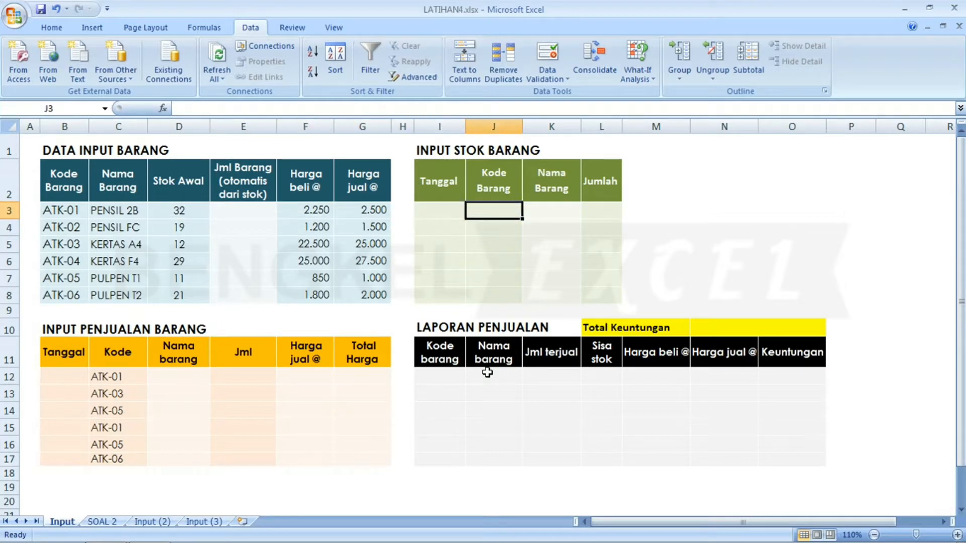
{"action": "left_click", "coordinate": [167, 209]}
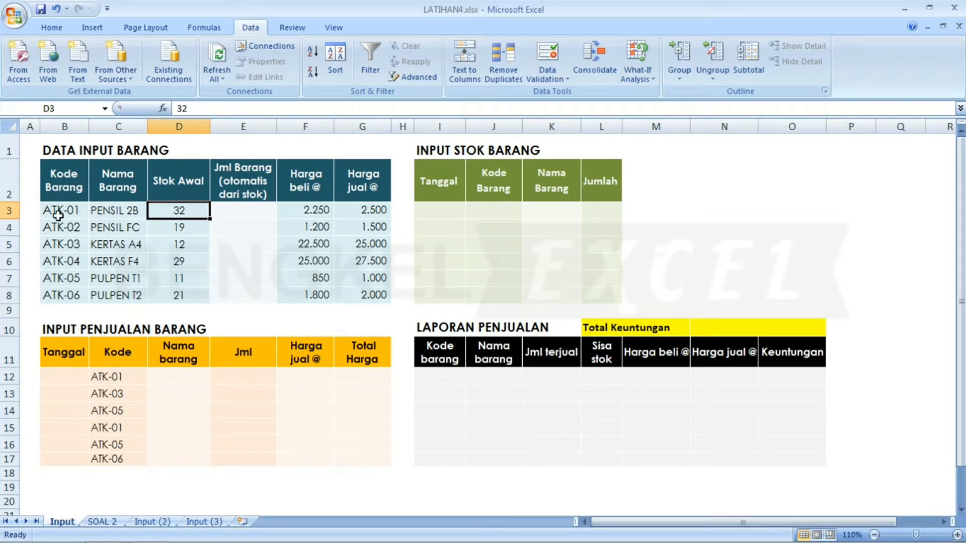
{"action": "left_click", "coordinate": [132, 209]}
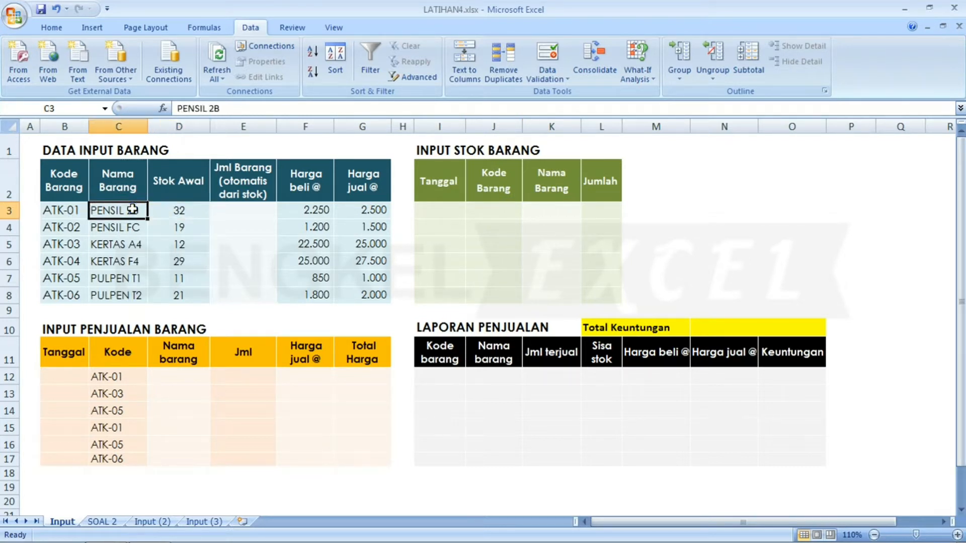
- Restrict cell J3 of INPUT STOK BARANG to a dropdown list sourced from the item codes in =$B$3:$B$8
{"action": "key", "text": "Right"}
{"action": "key", "text": "Right"}
{"action": "key", "text": "Right"}
{"action": "key", "text": "Right"}
{"action": "key", "text": "Right"}
{"action": "key", "text": "Right"}
{"action": "key", "text": "Right"}
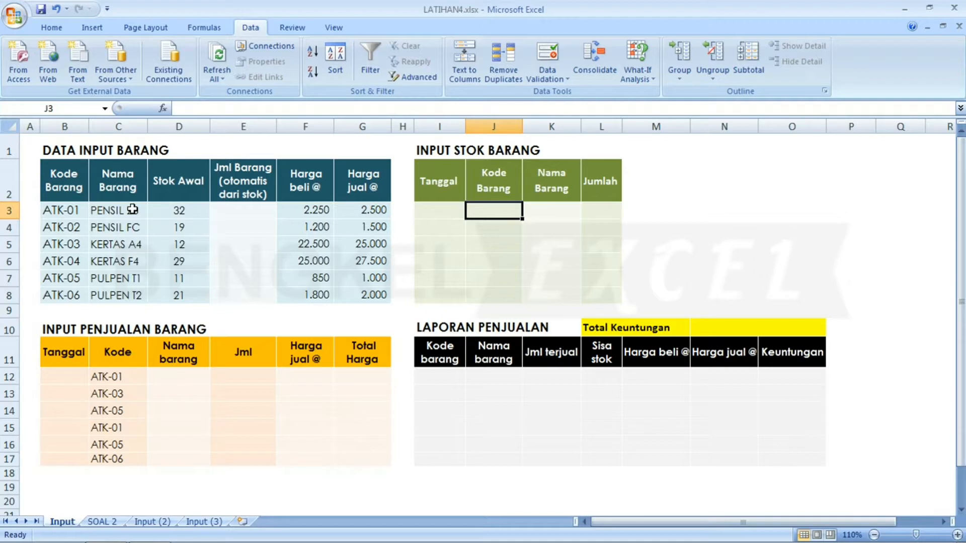
{"action": "left_click", "coordinate": [44, 24]}
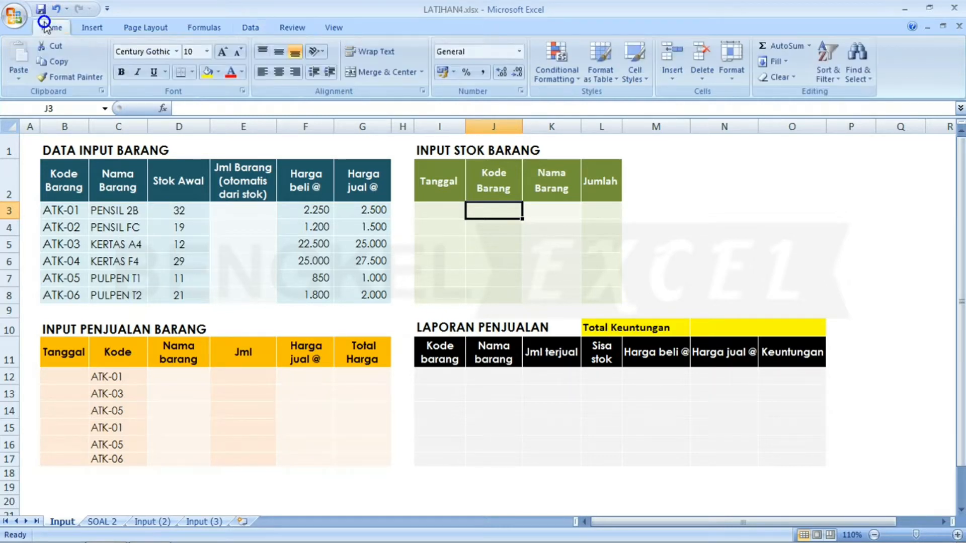
{"action": "left_click", "coordinate": [249, 27]}
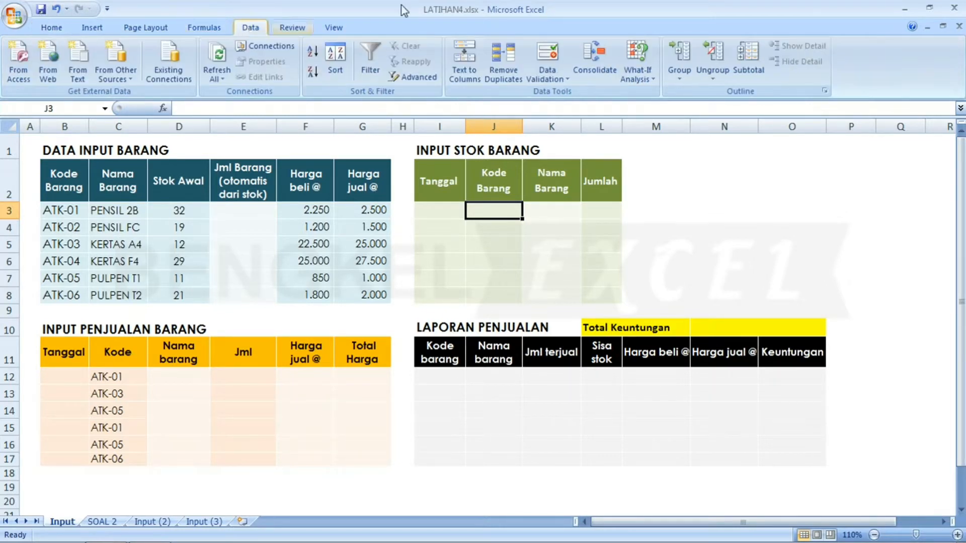
{"action": "left_click", "coordinate": [548, 76]}
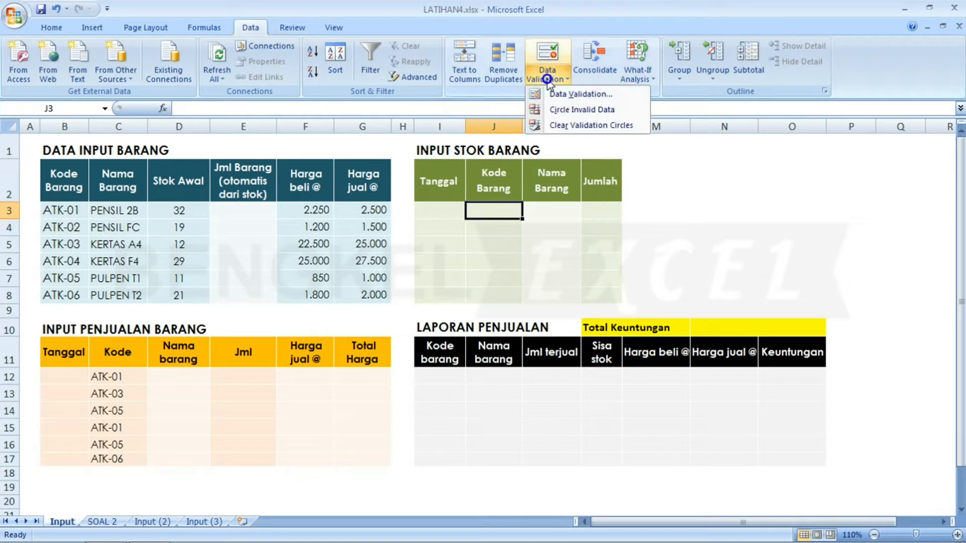
{"action": "left_click", "coordinate": [568, 93]}
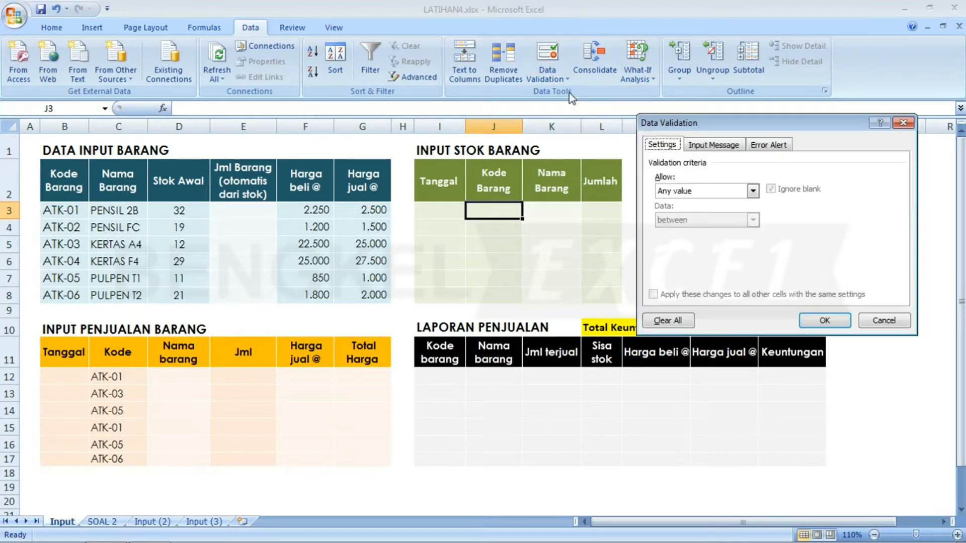
{"action": "left_click", "coordinate": [705, 189]}
{"action": "left_click", "coordinate": [683, 231]}
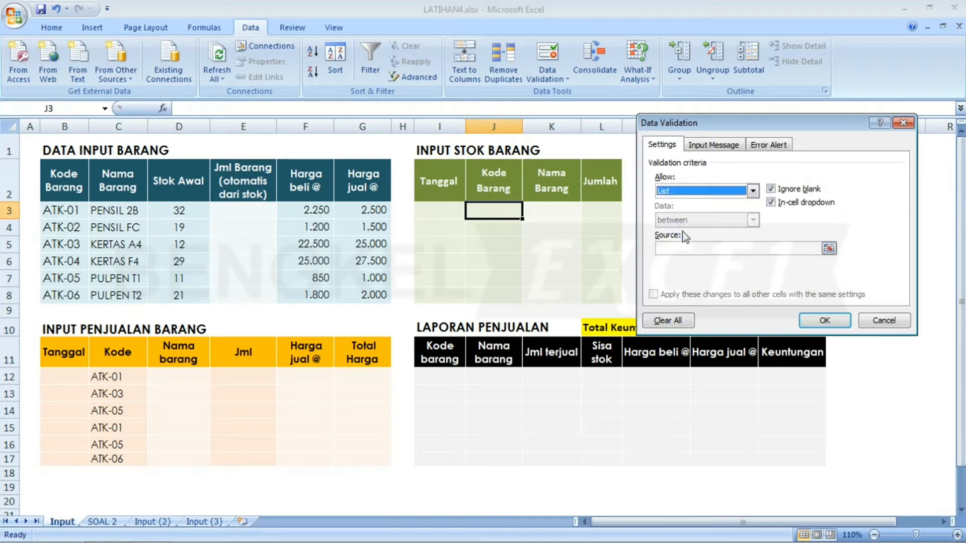
{"action": "left_click", "coordinate": [674, 247]}
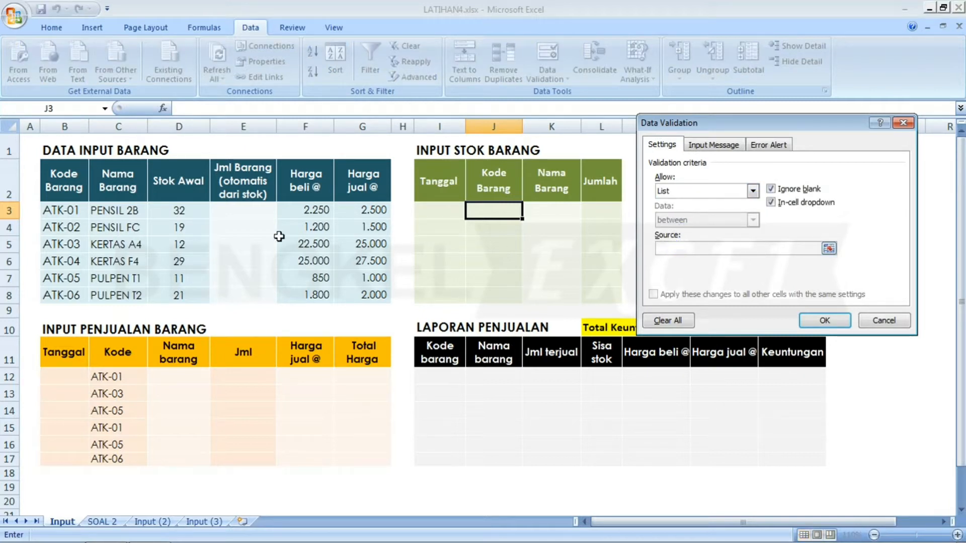
{"action": "left_click_drag", "start_coordinate": [64, 212], "coordinate": [69, 294]}
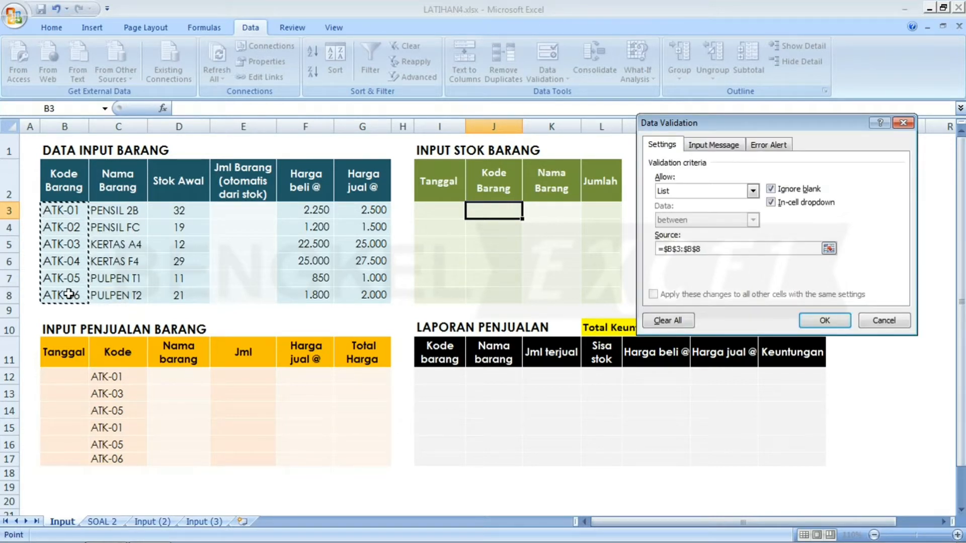
{"action": "left_click", "coordinate": [835, 316]}
- Choose ATK-01 in J3 and ATK-03 in J4 from the Kode Barang dropdowns of INPUT STOK BARANG
{"action": "left_click", "coordinate": [528, 211]}
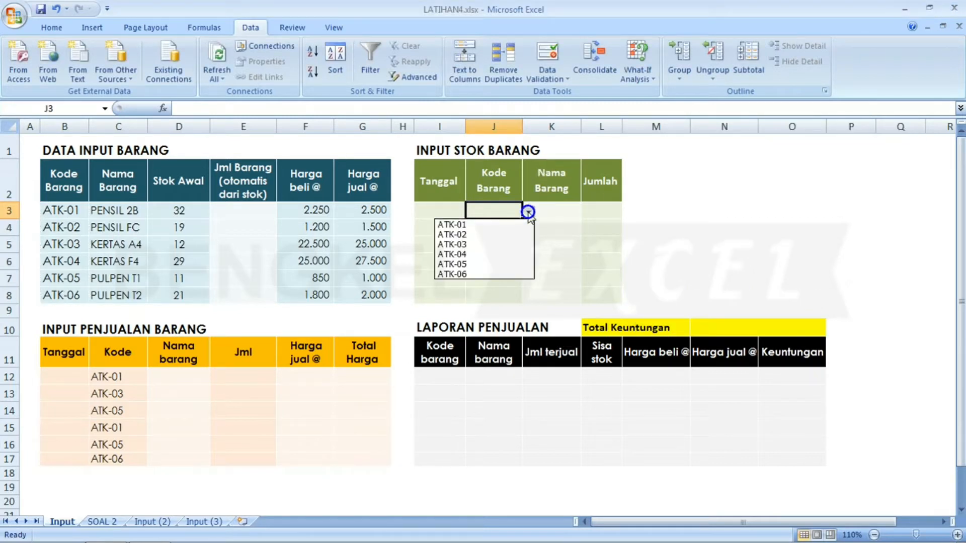
{"action": "left_click", "coordinate": [498, 225]}
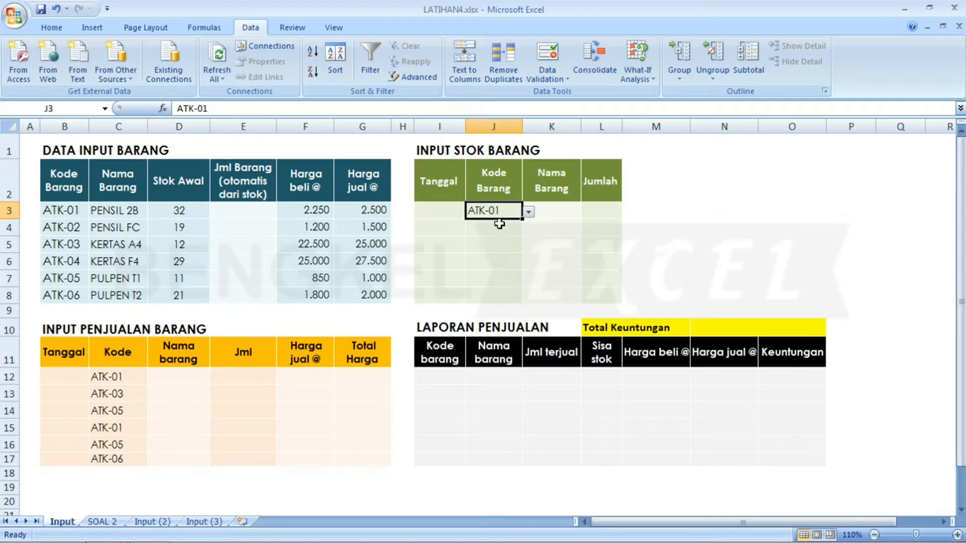
{"action": "key", "text": "Return"}
{"action": "left_click", "coordinate": [528, 229]}
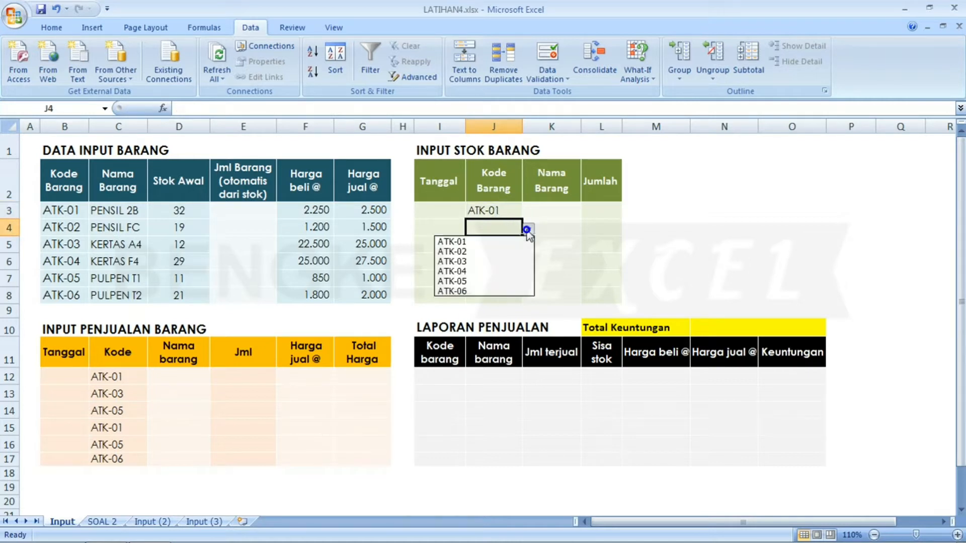
{"action": "left_click", "coordinate": [497, 260]}
{"action": "left_click", "coordinate": [500, 245]}
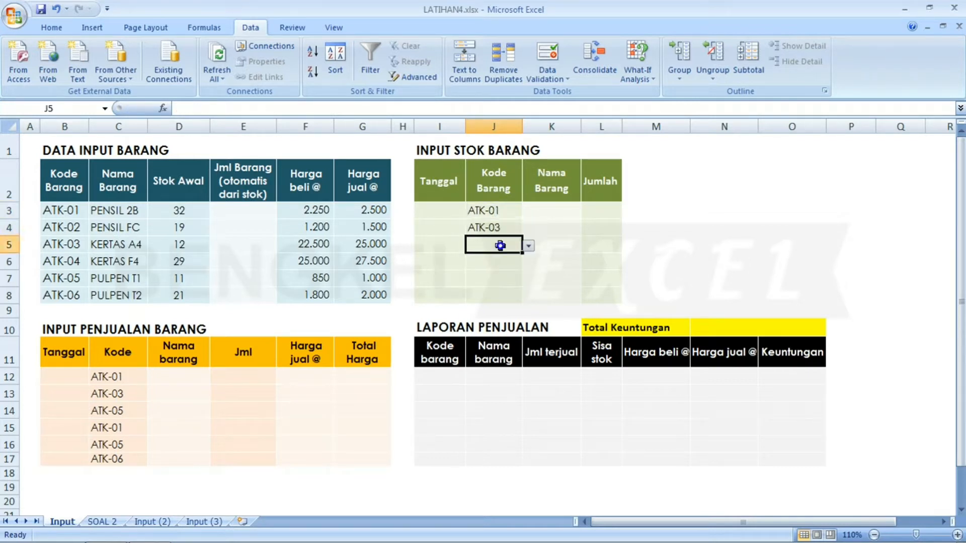
{"action": "left_click", "coordinate": [528, 246]}
{"action": "left_click", "coordinate": [497, 277]}
{"action": "left_click", "coordinate": [508, 266]}
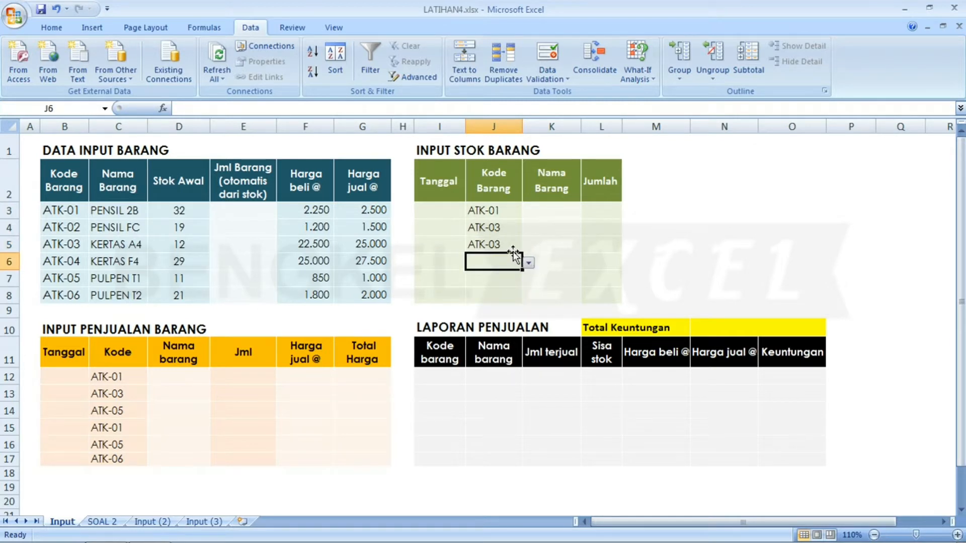
- Set the third Kode Barang entry of INPUT STOK BARANG, cell J5, to ATK-04 from its dropdown
{"action": "left_click", "coordinate": [505, 246]}
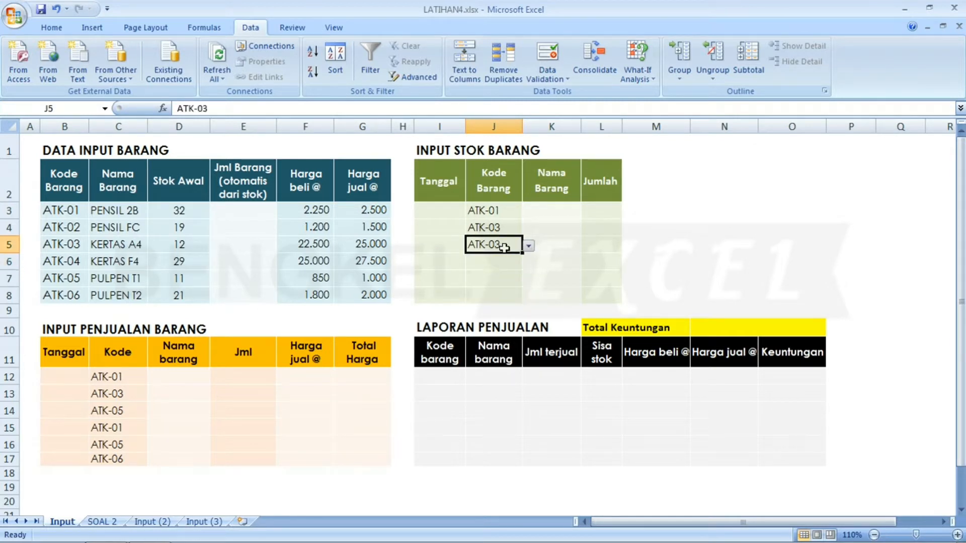
{"action": "left_click", "coordinate": [531, 247]}
{"action": "left_click", "coordinate": [483, 288]}
{"action": "left_click", "coordinate": [502, 272]}
{"action": "left_click", "coordinate": [509, 257]}
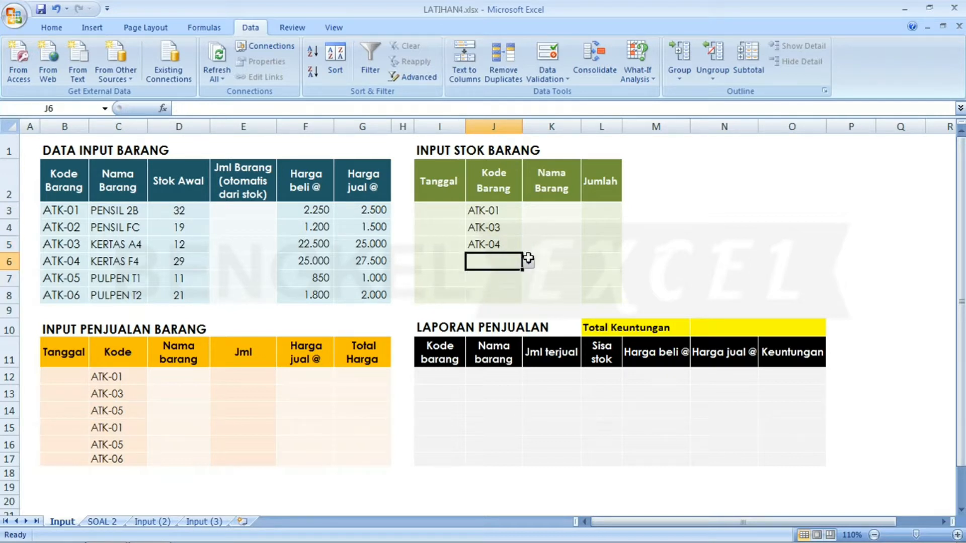
{"action": "left_click", "coordinate": [526, 258]}
- Enter =VLOOKUP(J3;$B$3:$C$8;2;FALSE) in K3 to look up the item name, and fill the formula down to K5
{"action": "left_click", "coordinate": [568, 206]}
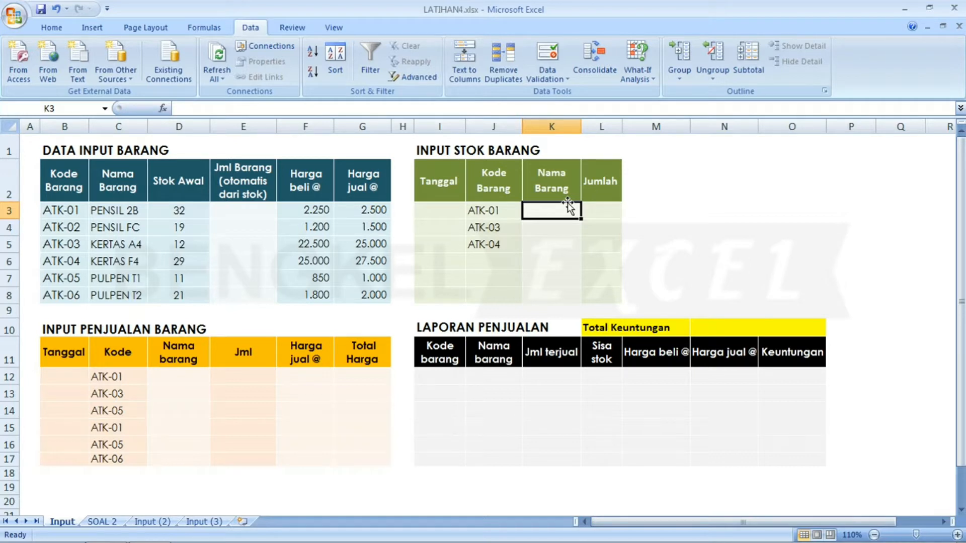
{"action": "key", "text": "Left"}
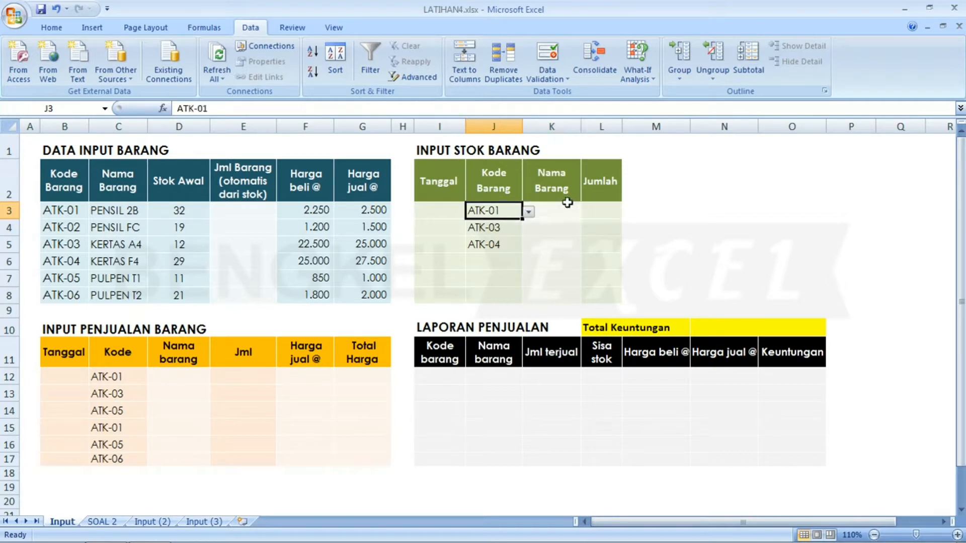
{"action": "left_click", "coordinate": [568, 205]}
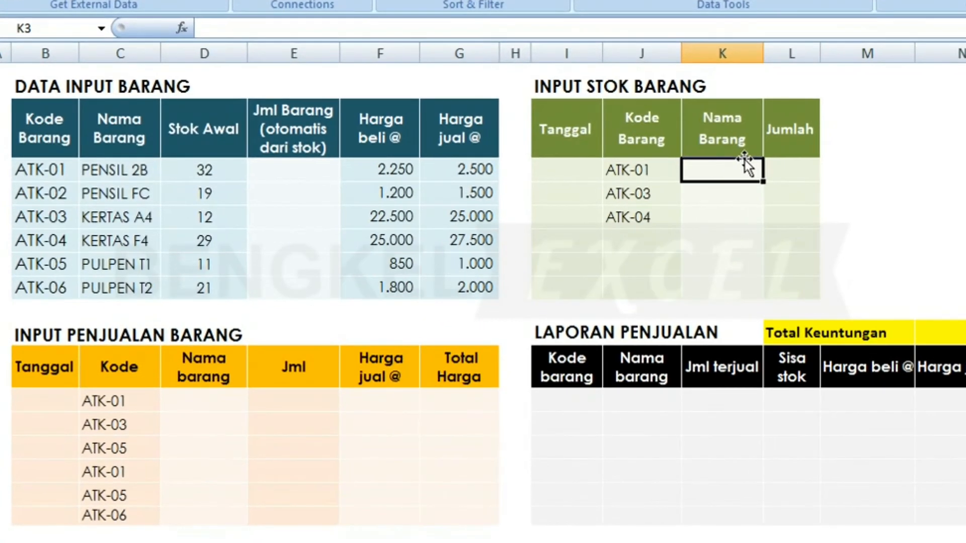
{"action": "type", "text": "="}
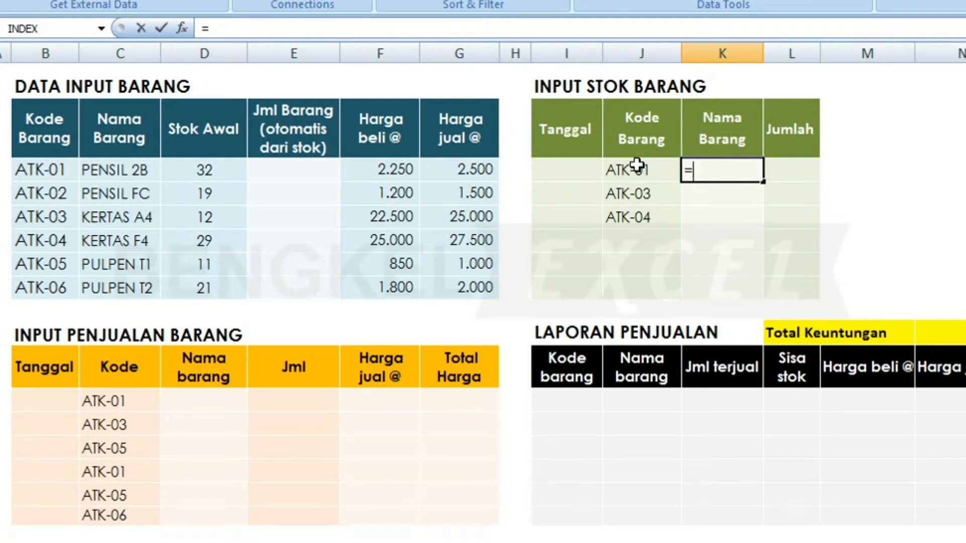
{"action": "type", "text": "vlo"}
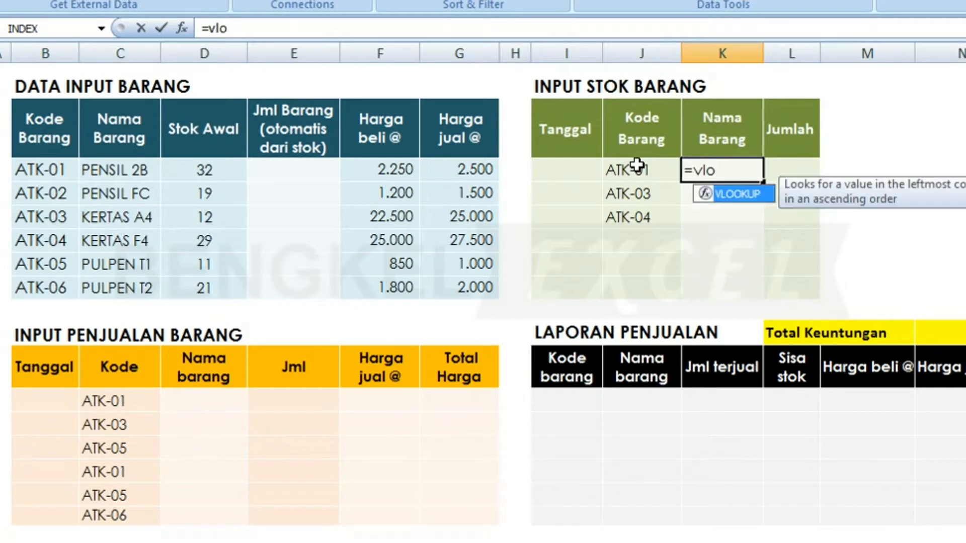
{"action": "key", "text": "Tab"}
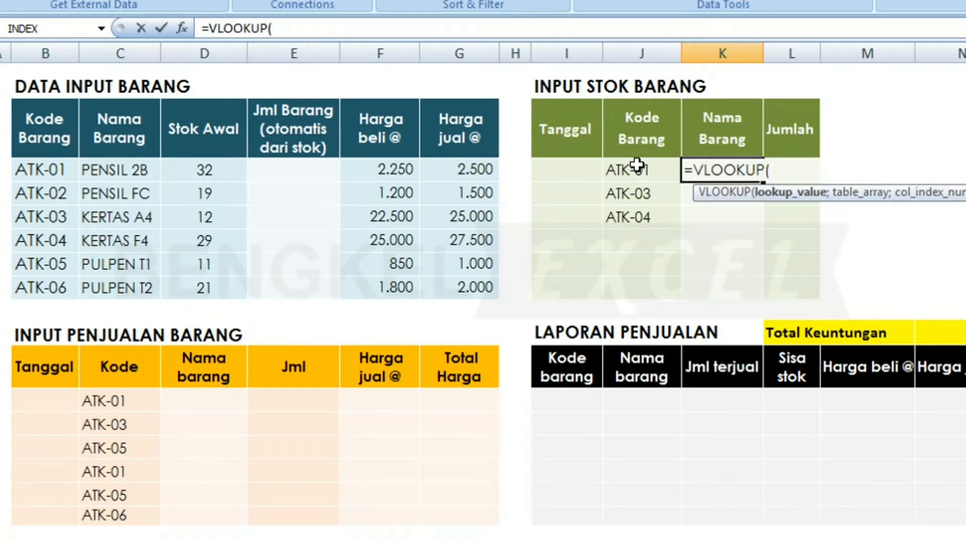
{"action": "left_click", "coordinate": [637, 166]}
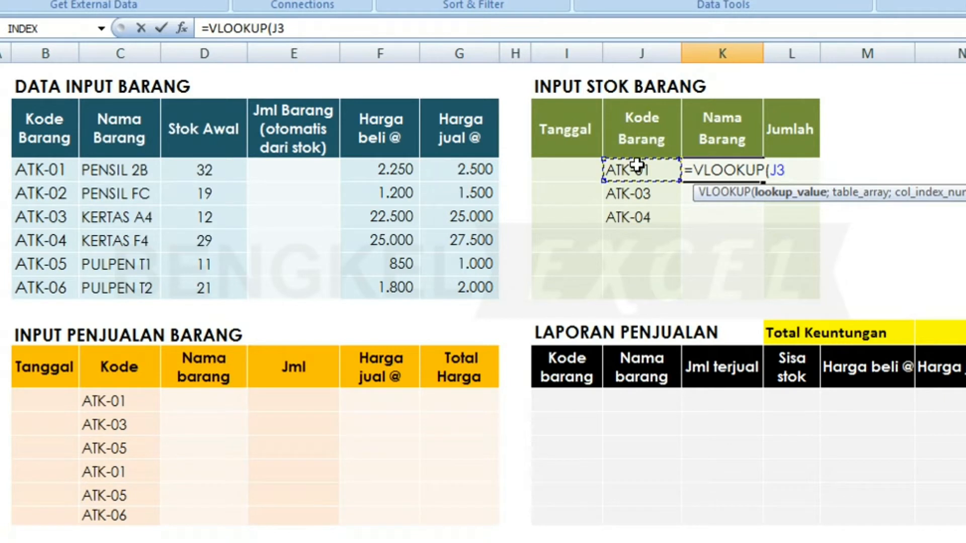
{"action": "type", "text": ";"}
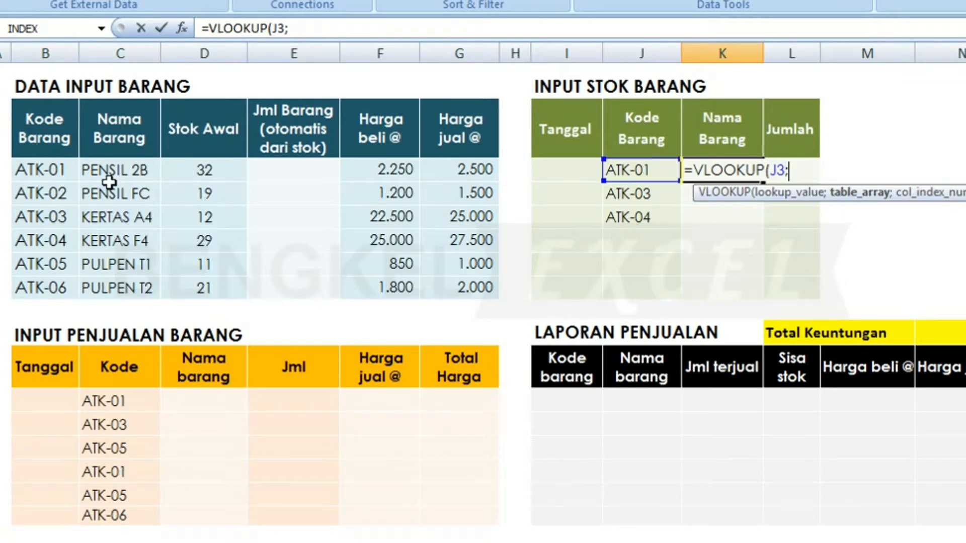
{"action": "left_click", "coordinate": [24, 167]}
{"action": "left_click_drag", "start_coordinate": [24, 167], "coordinate": [125, 282]}
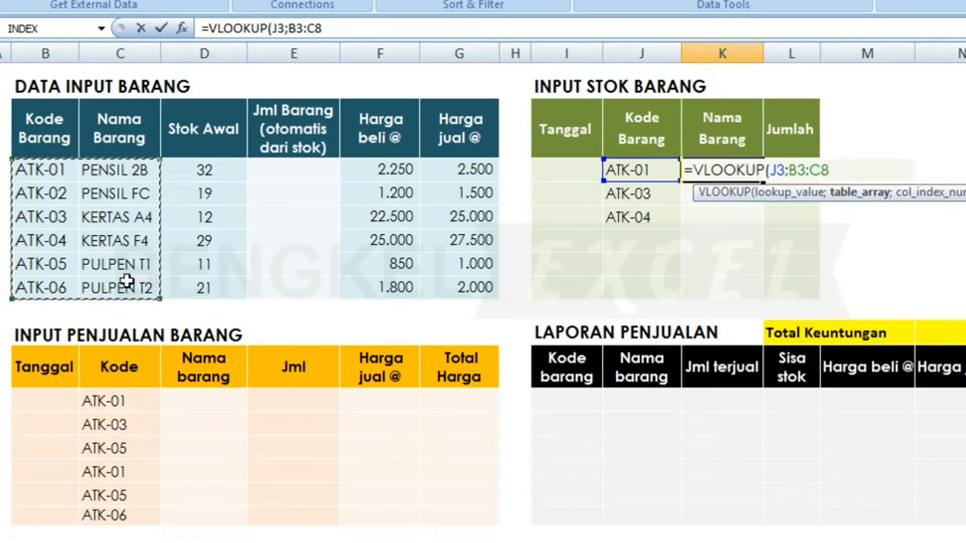
{"action": "key", "text": "F4"}
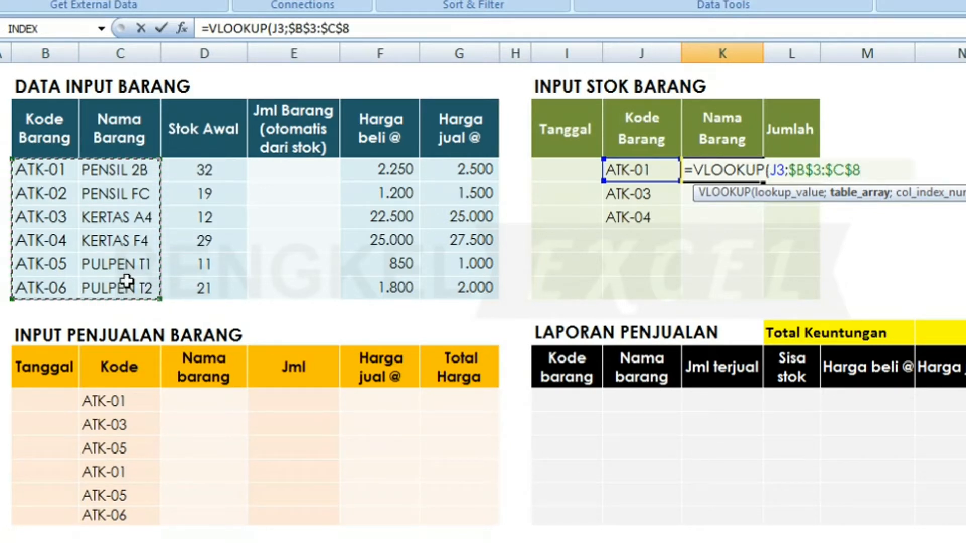
{"action": "type", "text": ";"}
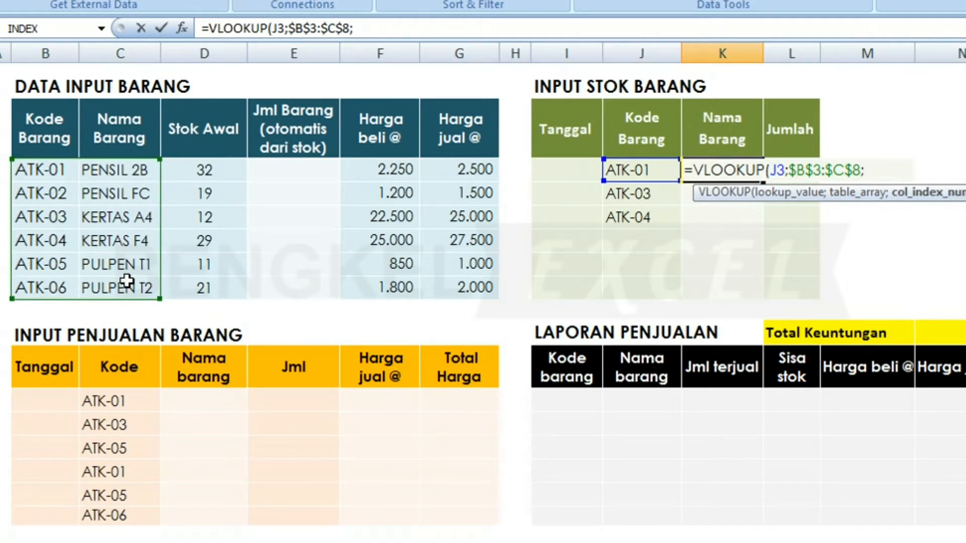
{"action": "type", "text": "2;fa"}
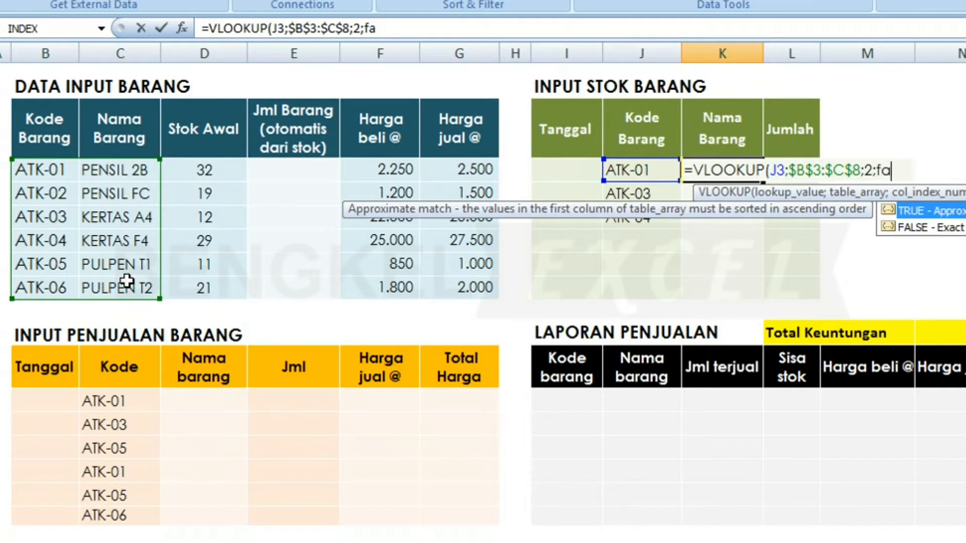
{"action": "type", "text": "lse)"}
{"action": "key", "text": "Return"}
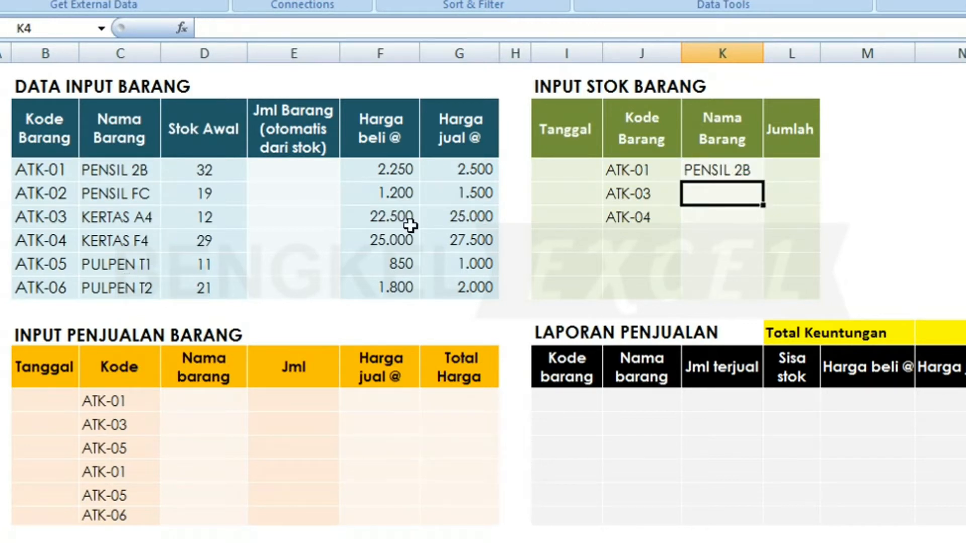
{"action": "left_click", "coordinate": [712, 171]}
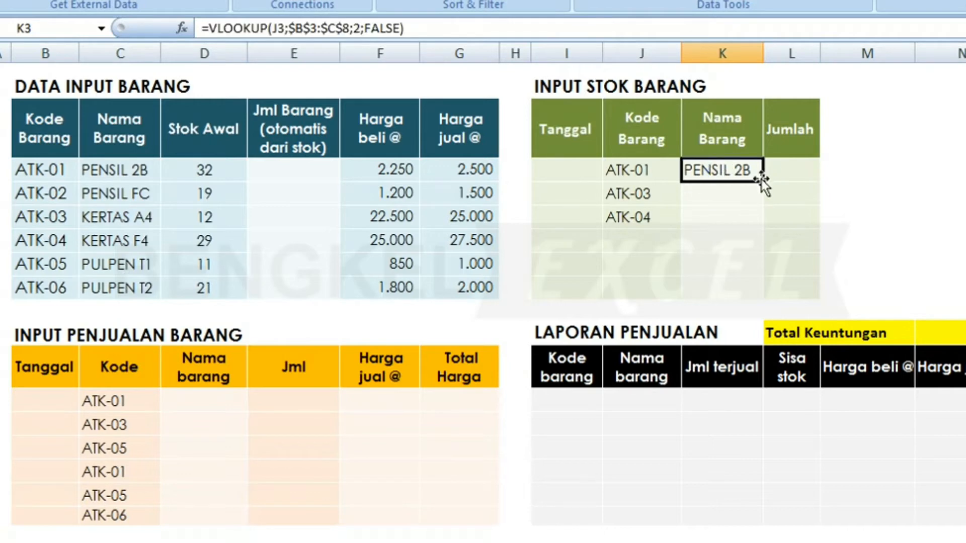
{"action": "left_click_drag", "start_coordinate": [763, 182], "coordinate": [755, 227]}
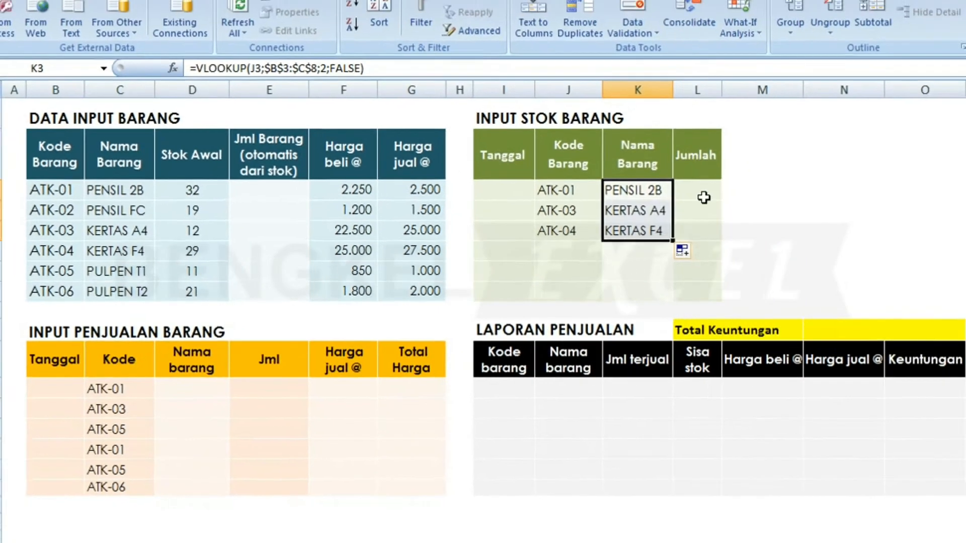
- Enter the Jumlah quantities 4, 5 and 7 in L3 to L5 of INPUT STOK BARANG
{"action": "left_click", "coordinate": [787, 165]}
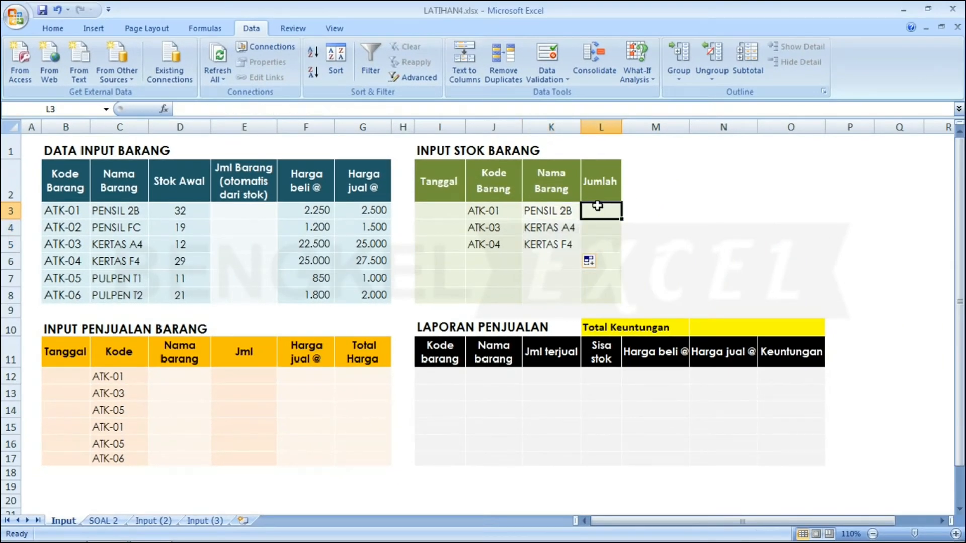
{"action": "type", "text": "4"}
{"action": "key", "text": "Return"}
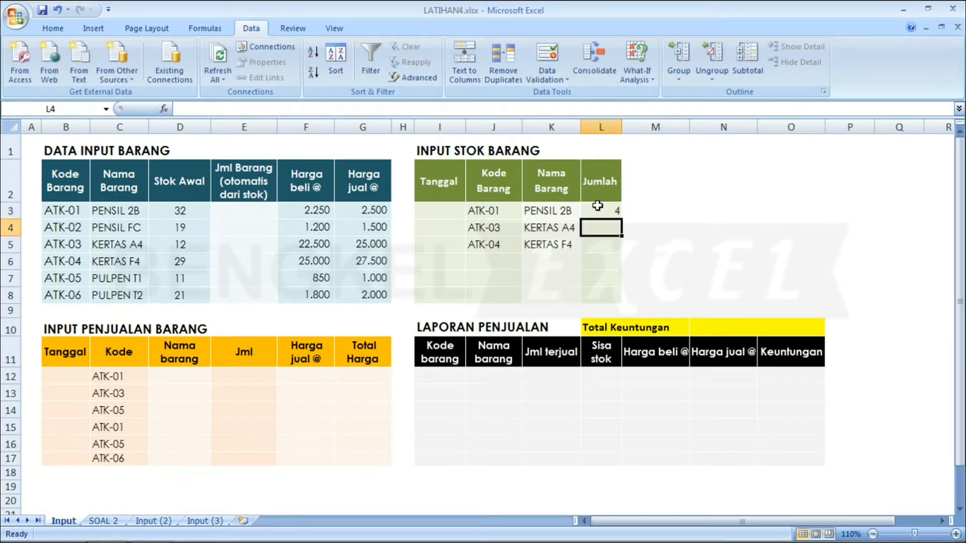
{"action": "type", "text": "5"}
{"action": "key", "text": "Return"}
{"action": "type", "text": "7"}
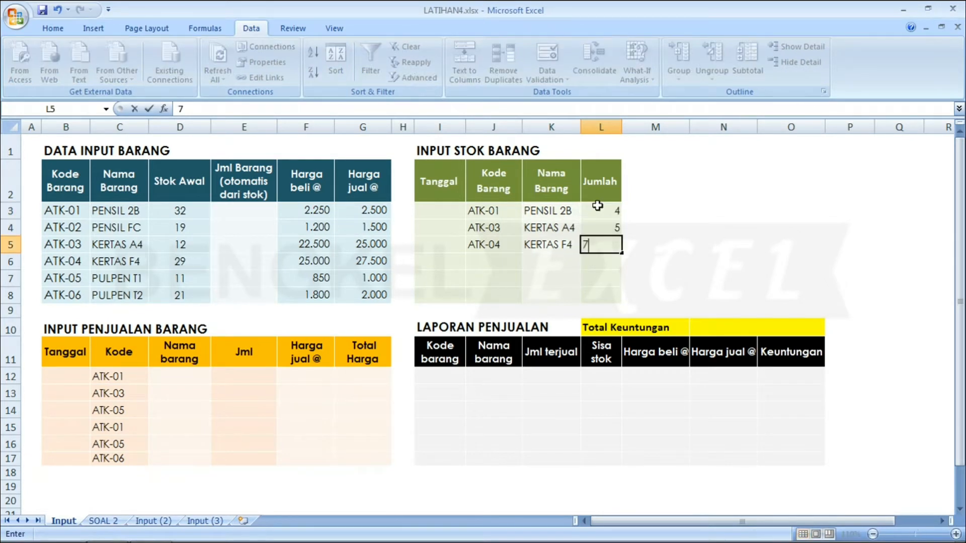
{"action": "key", "text": "Return"}
- Examine the empty Tanggal cells beside the three stock entries in INPUT STOK BARANG
{"action": "key", "text": "Left"}
{"action": "key", "text": "Left"}
{"action": "key", "text": "Left"}
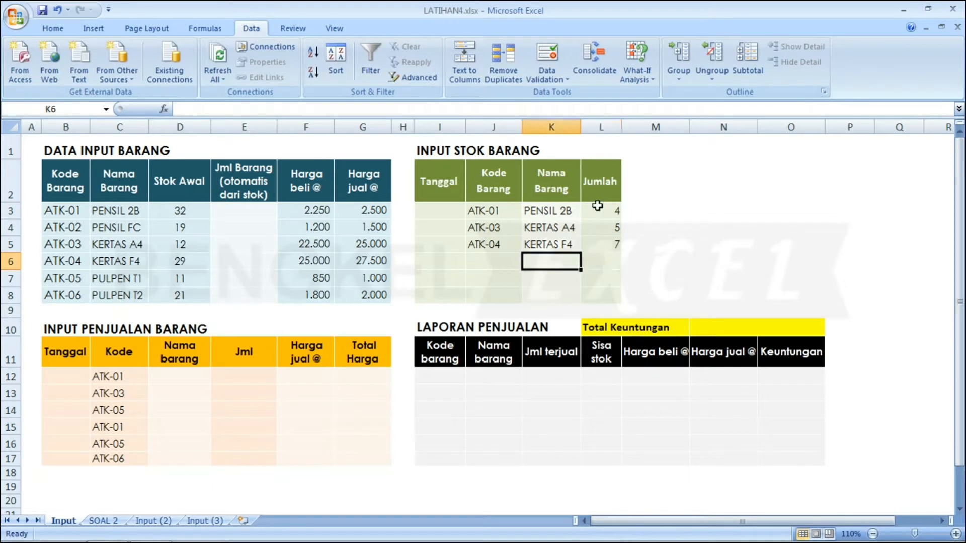
{"action": "key", "text": "Up"}
{"action": "key", "text": "Up"}
{"action": "key", "text": "Up"}
{"action": "key", "text": "Down"}
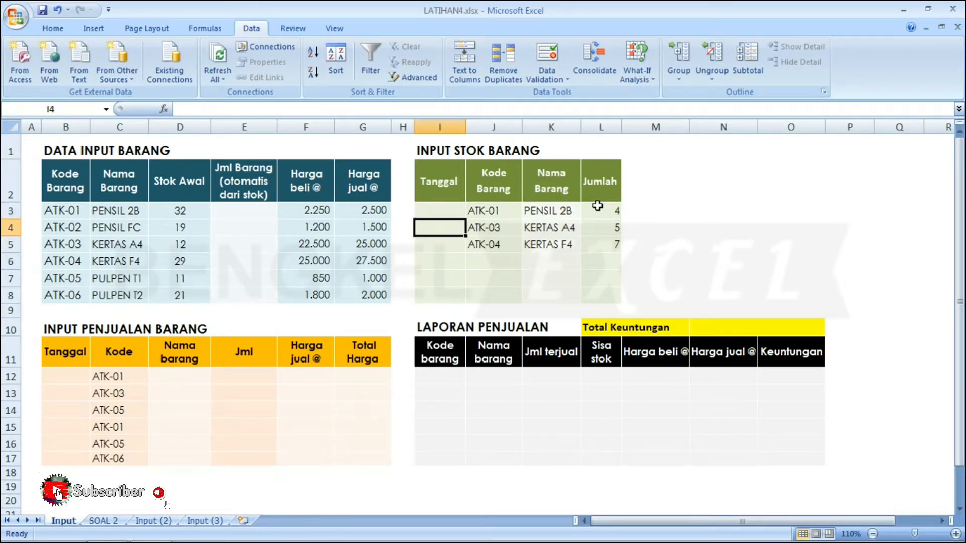
- Enter =SUMIF($J$3:$J$8;B3;$L$3:$L$8) in E3 to sum the incoming stock for the first item code
{"action": "key", "text": "Left"}
{"action": "key", "text": "Left"}
{"action": "key", "text": "Left"}
{"action": "key", "text": "Left"}
{"action": "key", "text": "Up"}
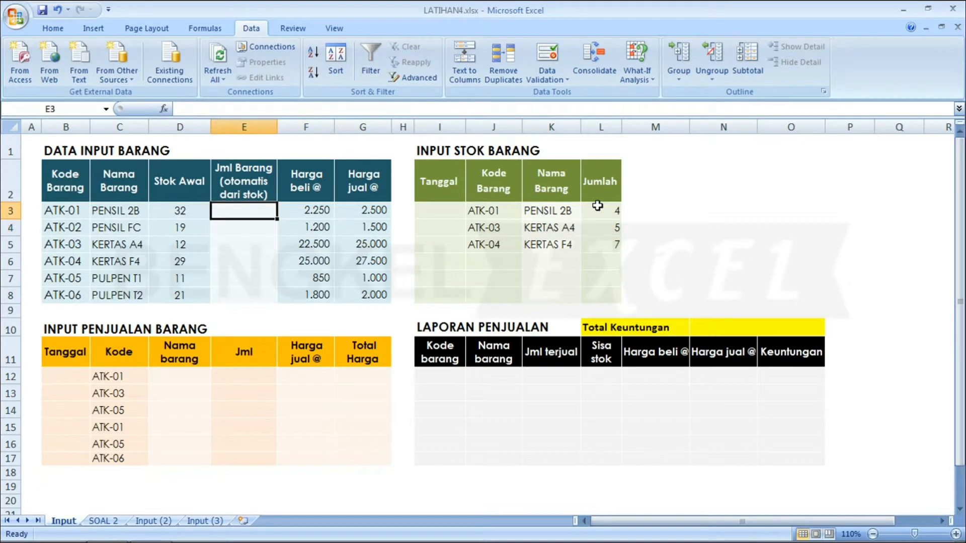
{"action": "key", "text": "Left"}
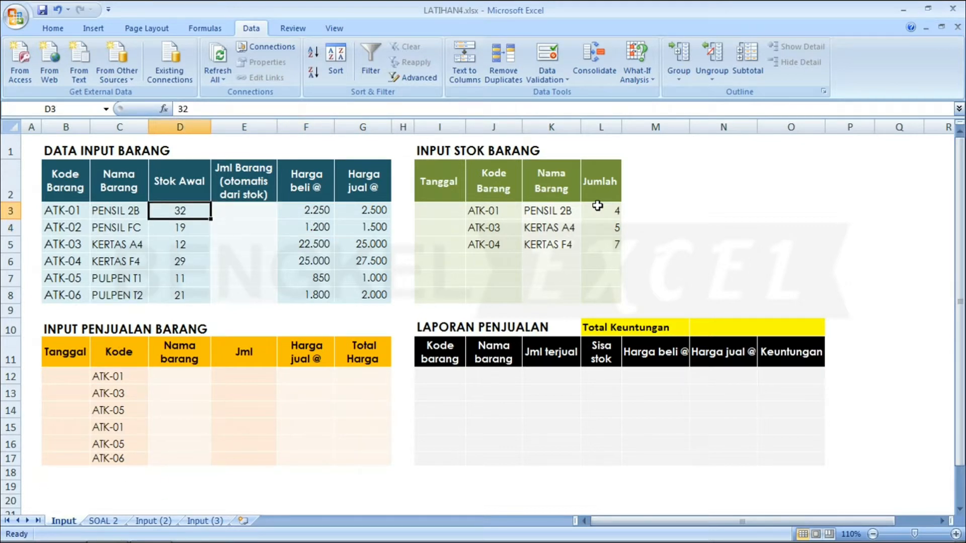
{"action": "key", "text": "Right"}
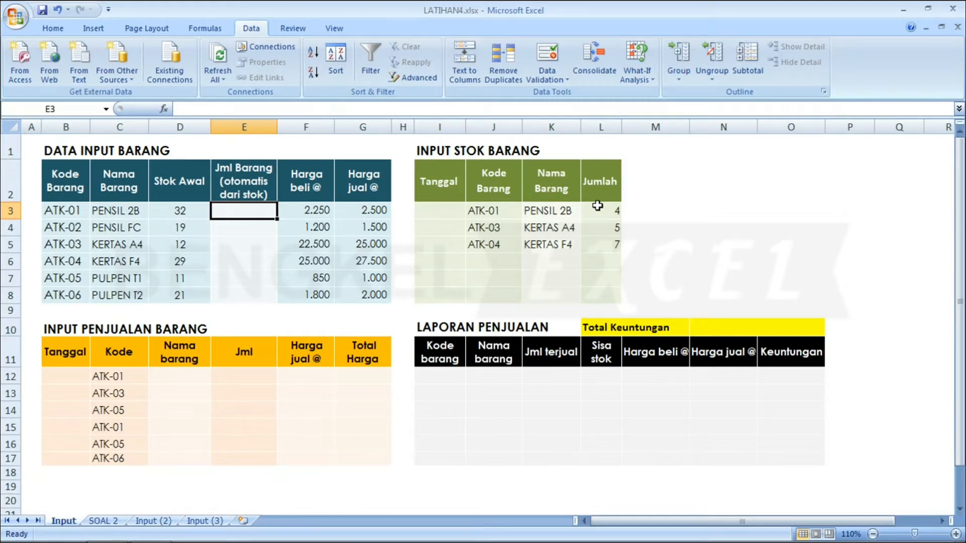
{"action": "type", "text": "="}
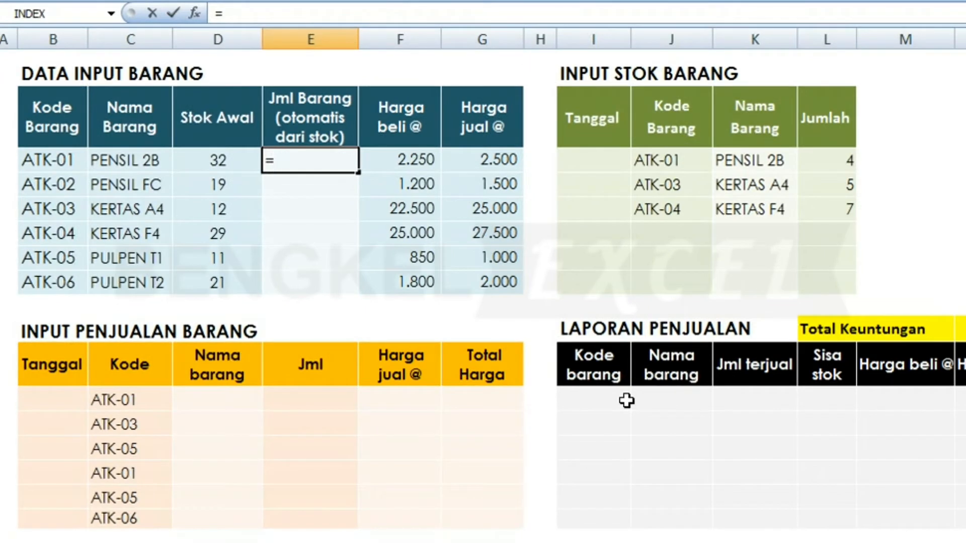
{"action": "type", "text": "sum"}
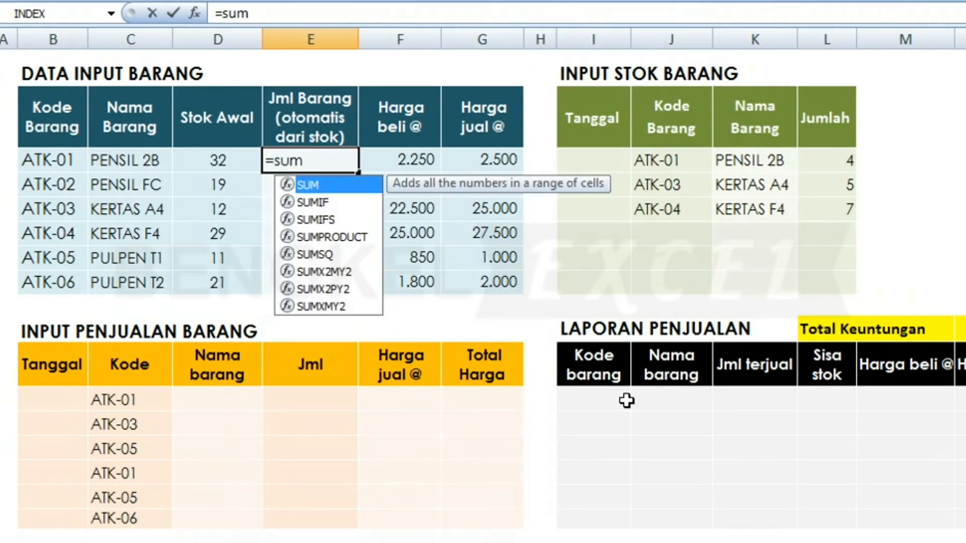
{"action": "key", "text": "Down"}
{"action": "key", "text": "Down"}
{"action": "key", "text": "Down"}
{"action": "key", "text": "Up"}
{"action": "key", "text": "Up"}
{"action": "key", "text": "Tab"}
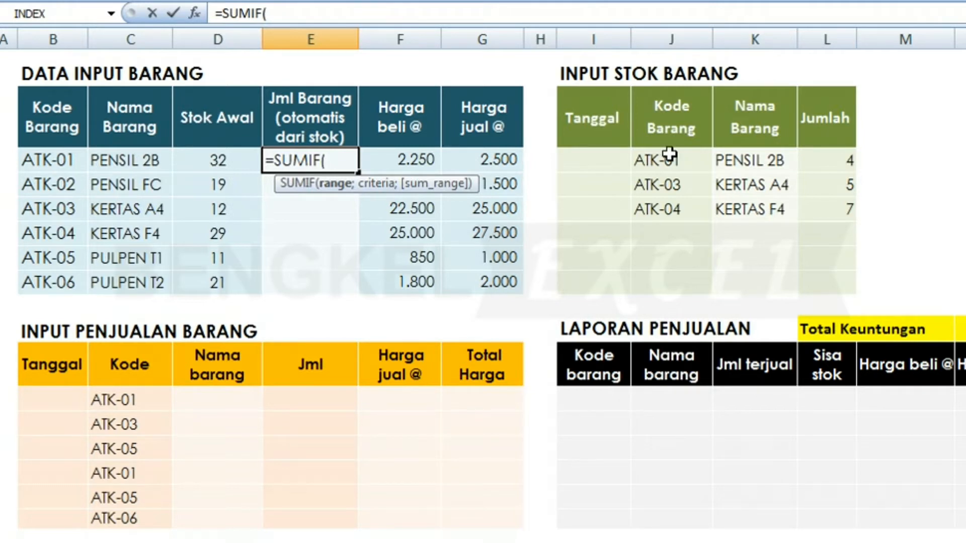
{"action": "left_click_drag", "start_coordinate": [675, 152], "coordinate": [673, 282]}
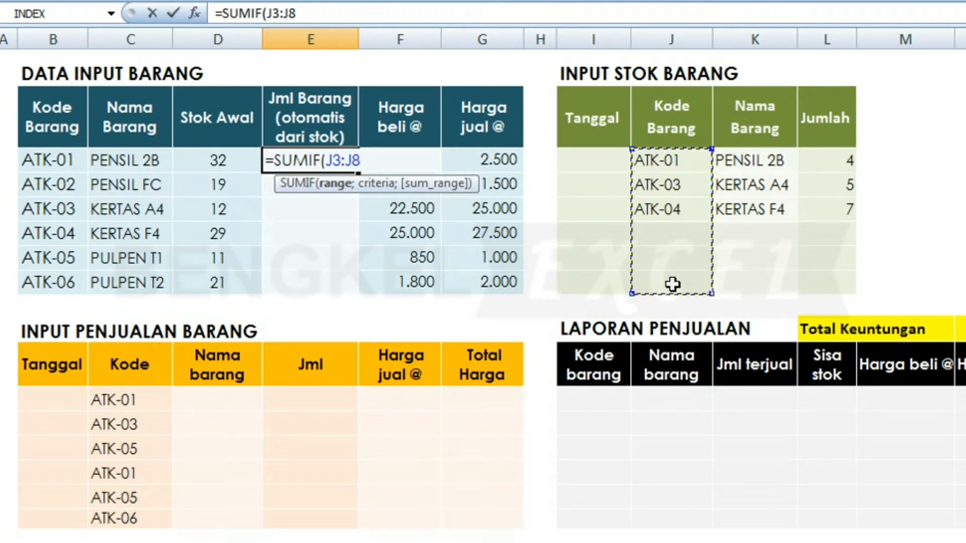
{"action": "key", "text": "F4"}
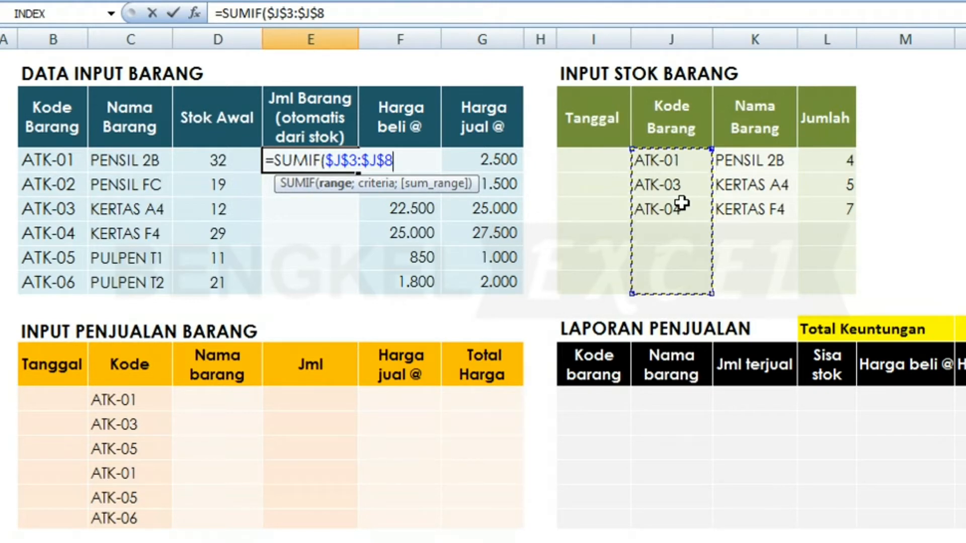
{"action": "type", "text": ";"}
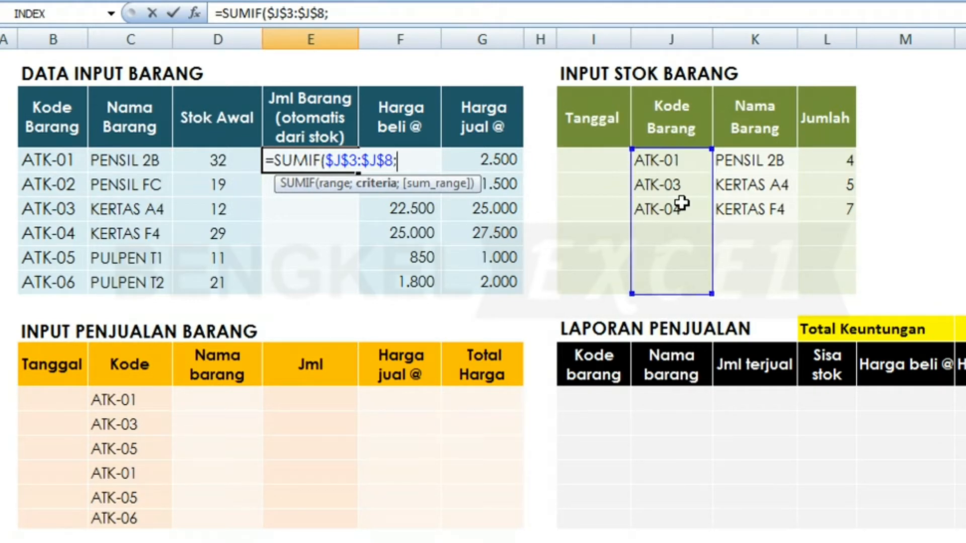
{"action": "left_click", "coordinate": [46, 155]}
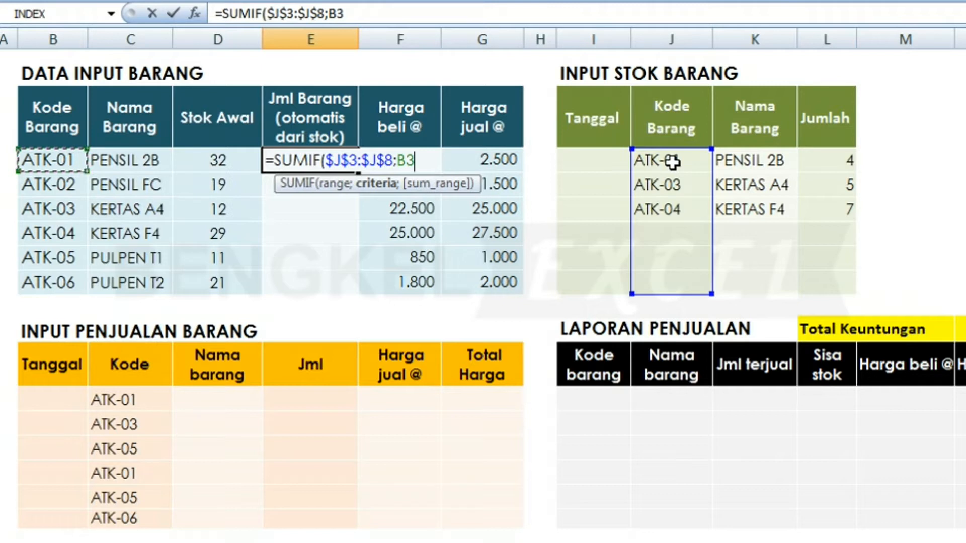
{"action": "type", "text": ";"}
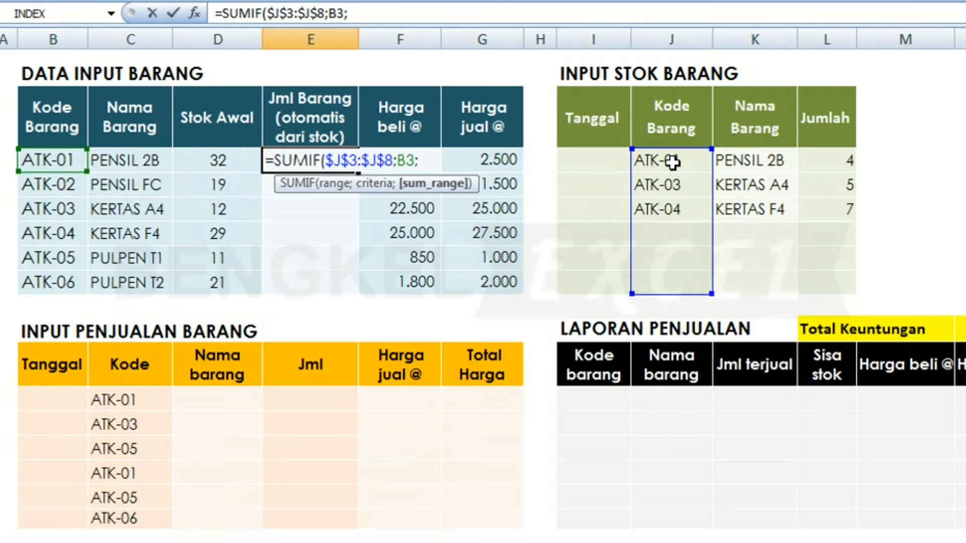
{"action": "left_click_drag", "start_coordinate": [827, 159], "coordinate": [823, 294]}
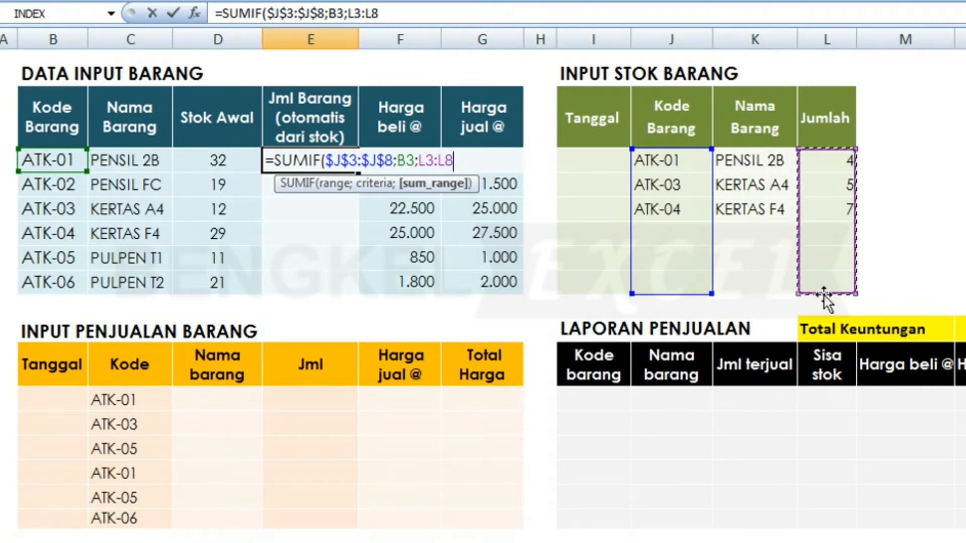
{"action": "key", "text": "F4"}
{"action": "key", "text": "ctrl+Return"}
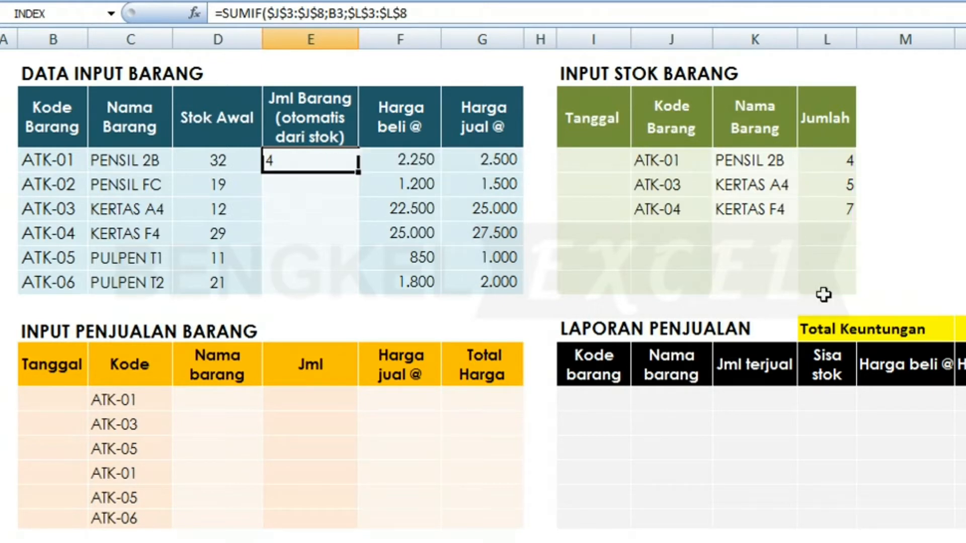
{"action": "key", "text": "Return"}
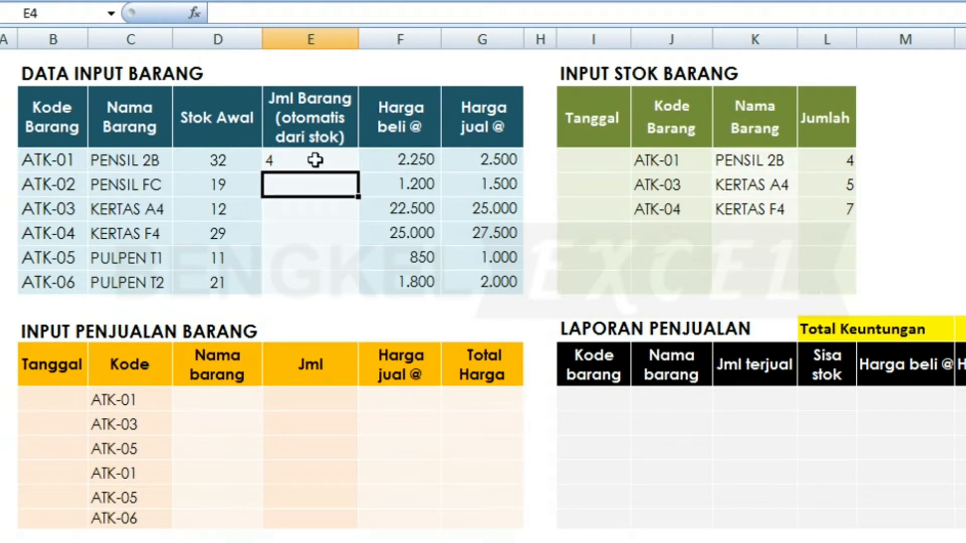
- Add the Stok Awal value to the Jml Barang formula in E3, making it =SUMIF($J$3:$J$8;B3;$L$3:$L$8)+D3
{"action": "left_click", "coordinate": [314, 160]}
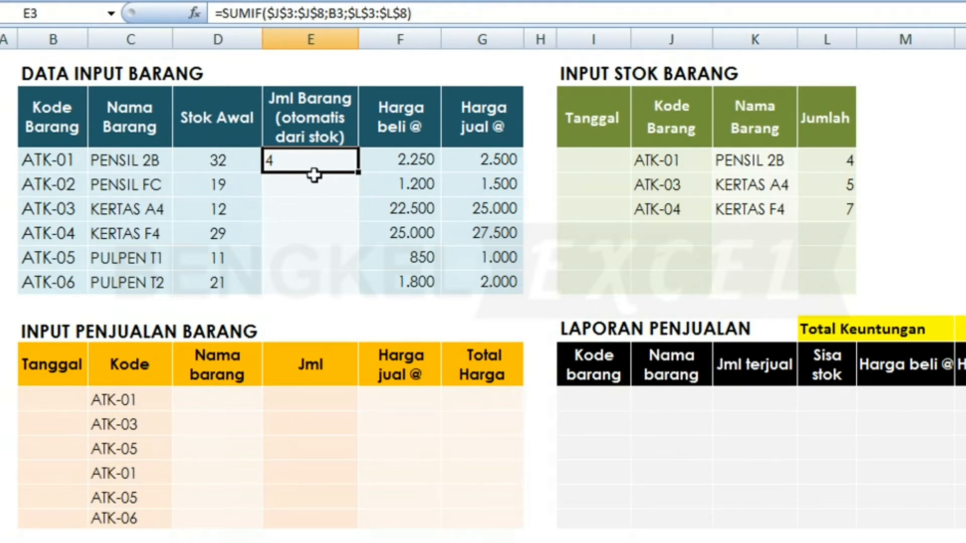
{"action": "left_click", "coordinate": [218, 158]}
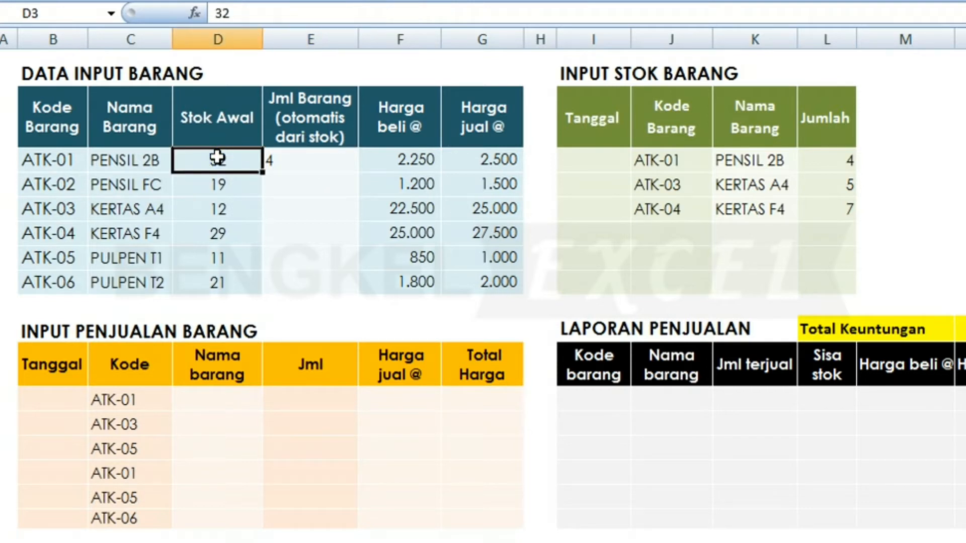
{"action": "left_click", "coordinate": [315, 163]}
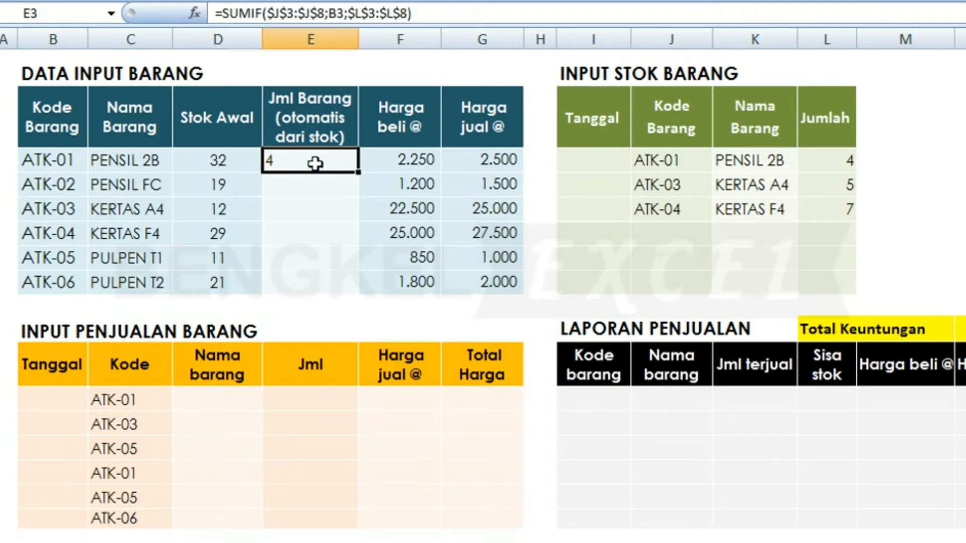
{"action": "left_click", "coordinate": [446, 18]}
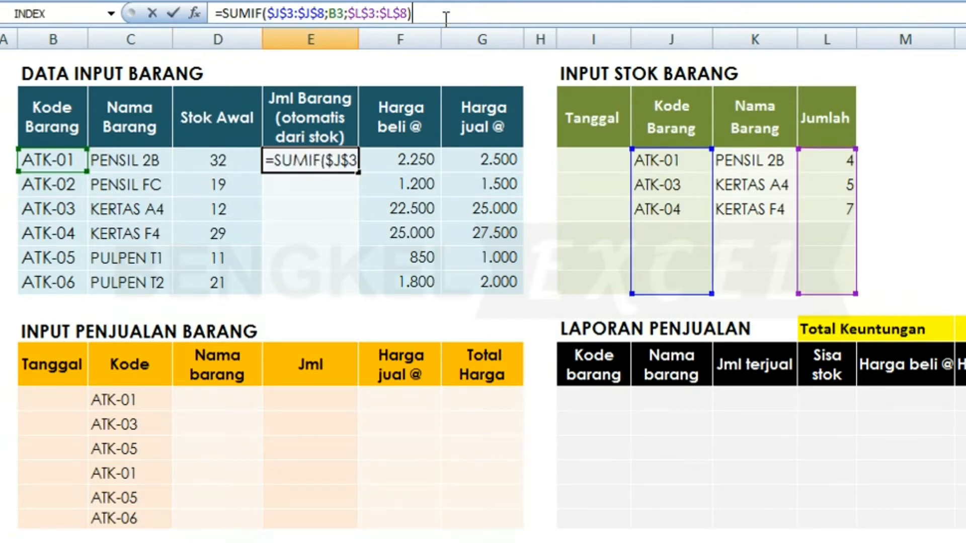
{"action": "left_click", "coordinate": [307, 161]}
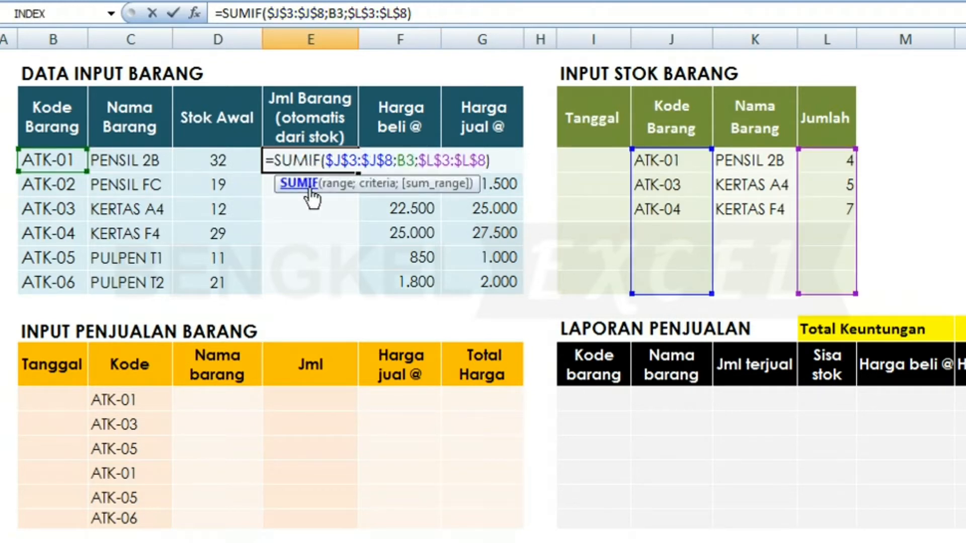
{"action": "key", "text": "ctrl+Return"}
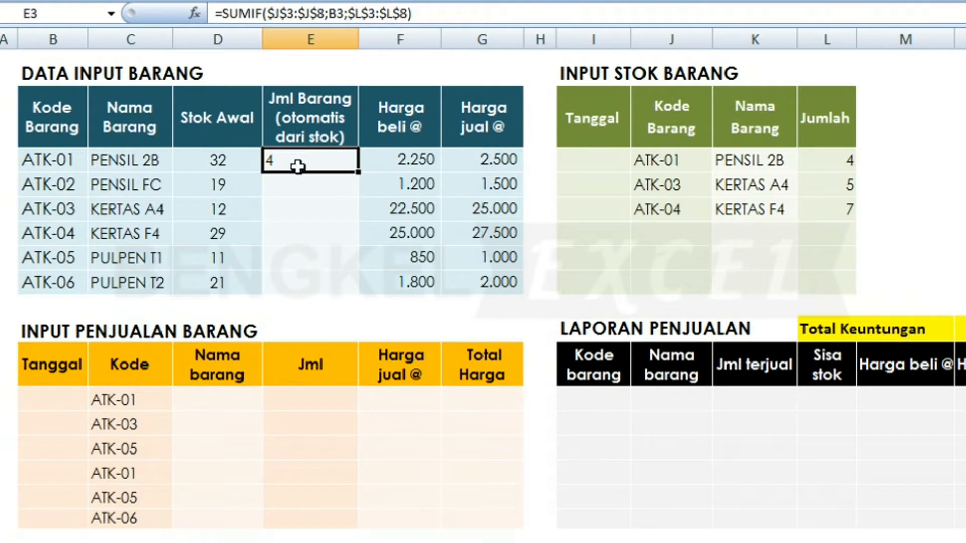
{"action": "double_click", "coordinate": [297, 166]}
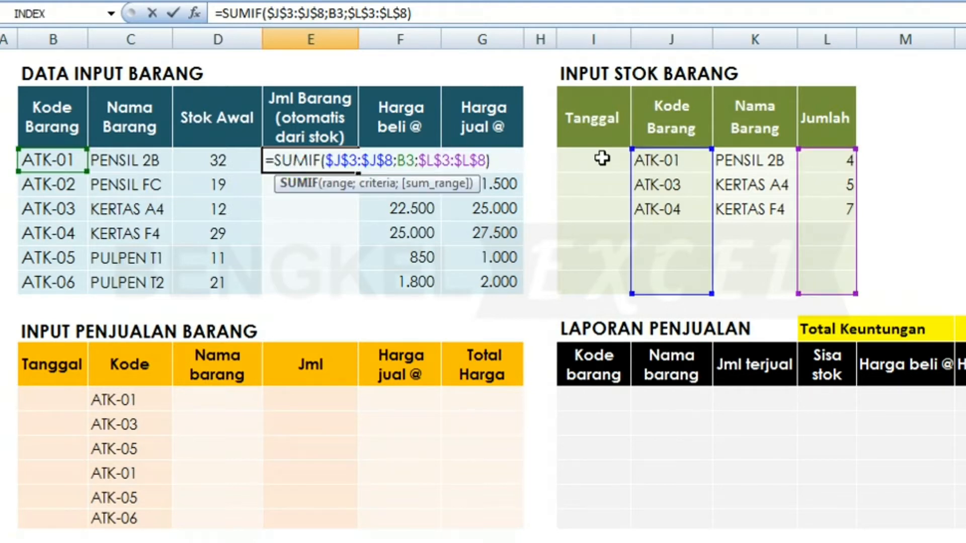
{"action": "left_click", "coordinate": [510, 162]}
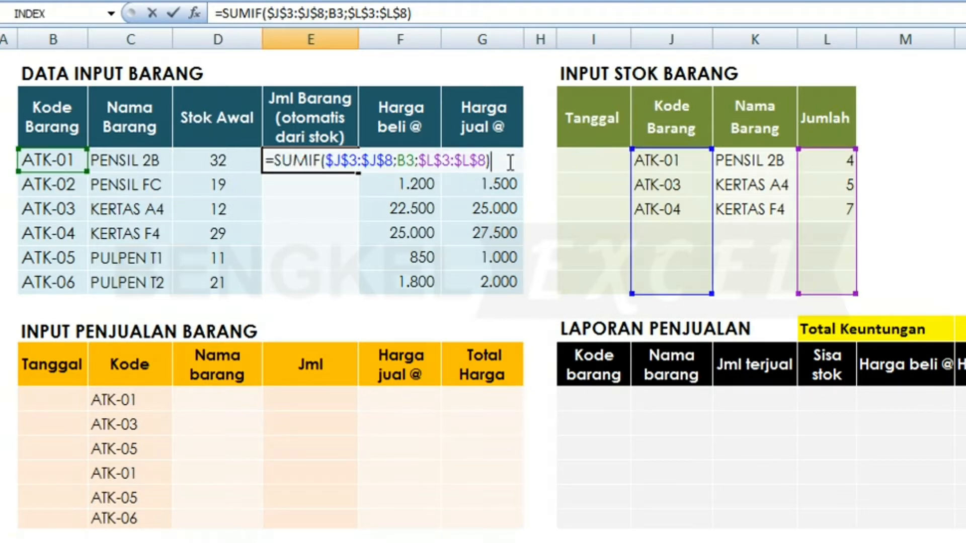
{"action": "type", "text": "+"}
{"action": "left_click", "coordinate": [196, 162]}
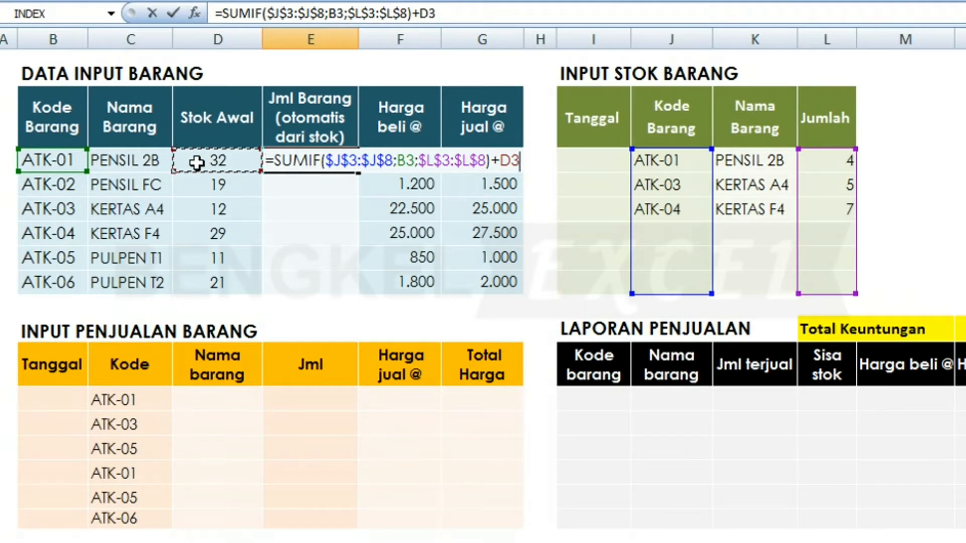
{"action": "key", "text": "Return"}
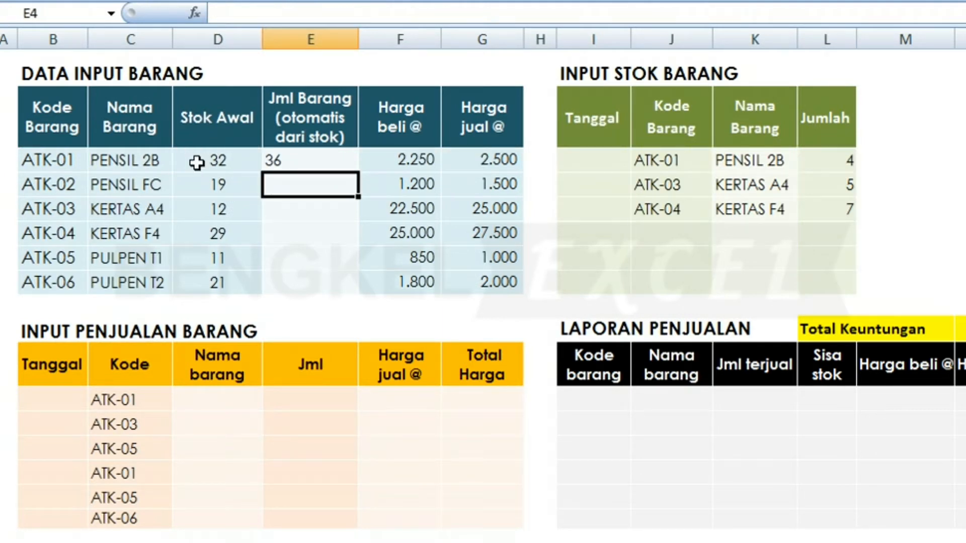
{"action": "left_click", "coordinate": [303, 163]}
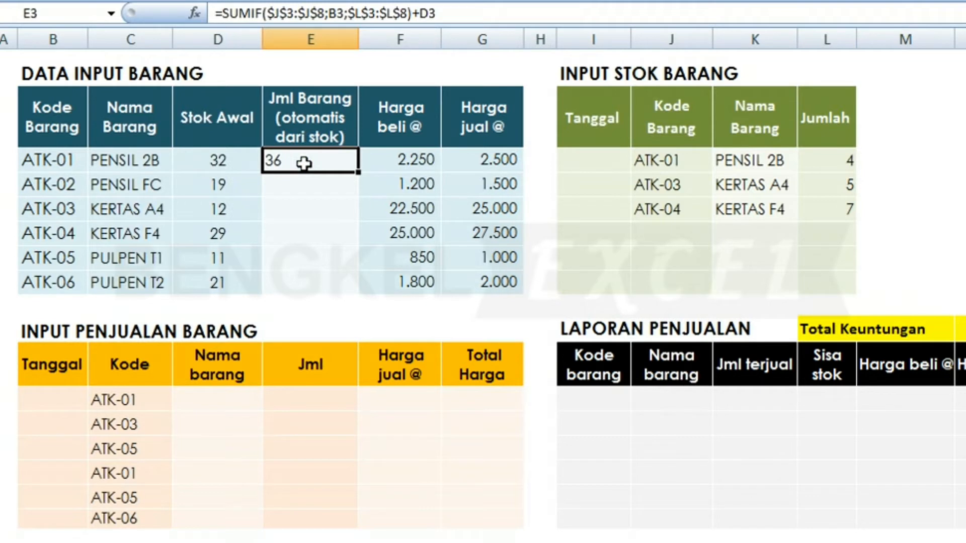
- Set the fourth Kode Barang entry of INPUT STOK BARANG, cell J6, to ATK-01 from its dropdown
{"action": "left_click", "coordinate": [660, 230]}
{"action": "left_click", "coordinate": [721, 235]}
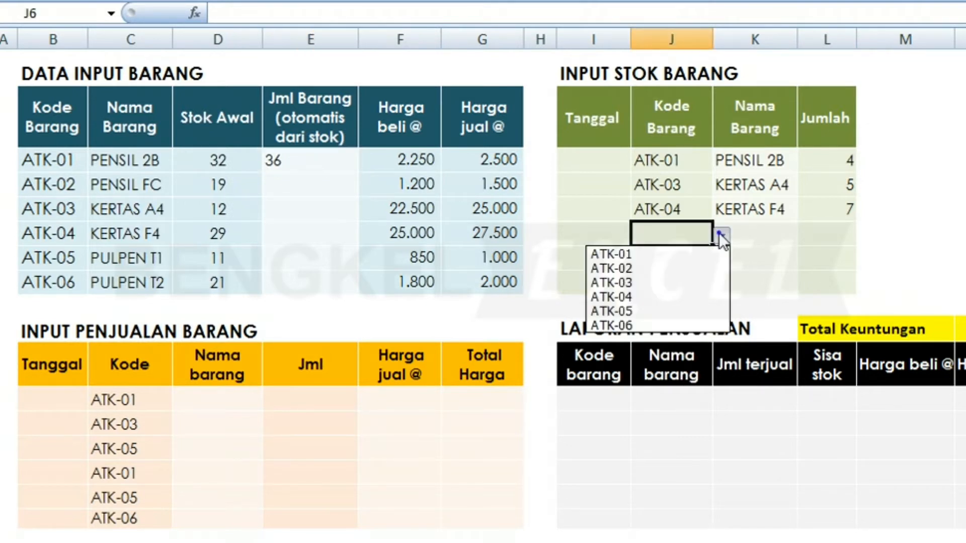
{"action": "left_click", "coordinate": [666, 254]}
- Fill the Nama Barang lookup formula of INPUT STOK BARANG down through K8
{"action": "left_click", "coordinate": [765, 232]}
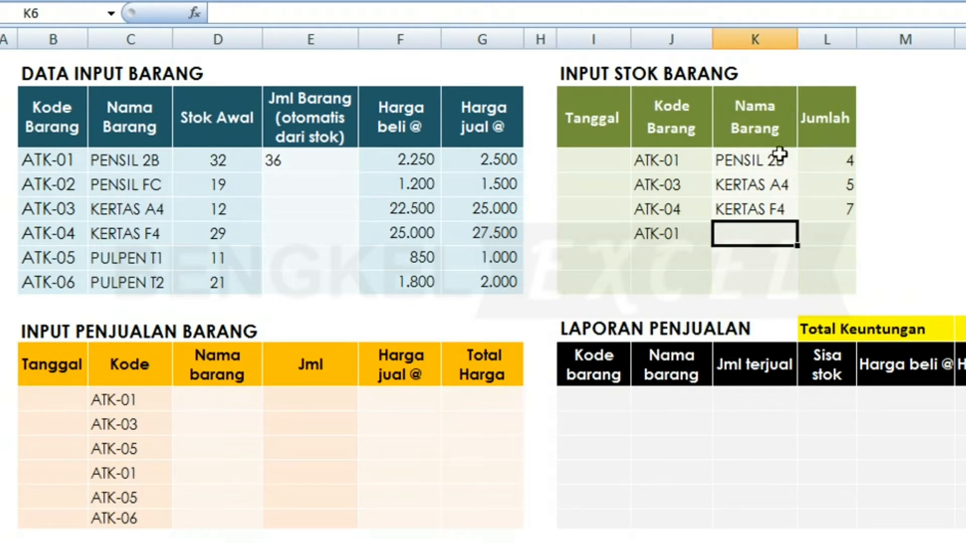
{"action": "left_click_drag", "start_coordinate": [781, 168], "coordinate": [787, 297]}
{"action": "left_click", "coordinate": [761, 241]}
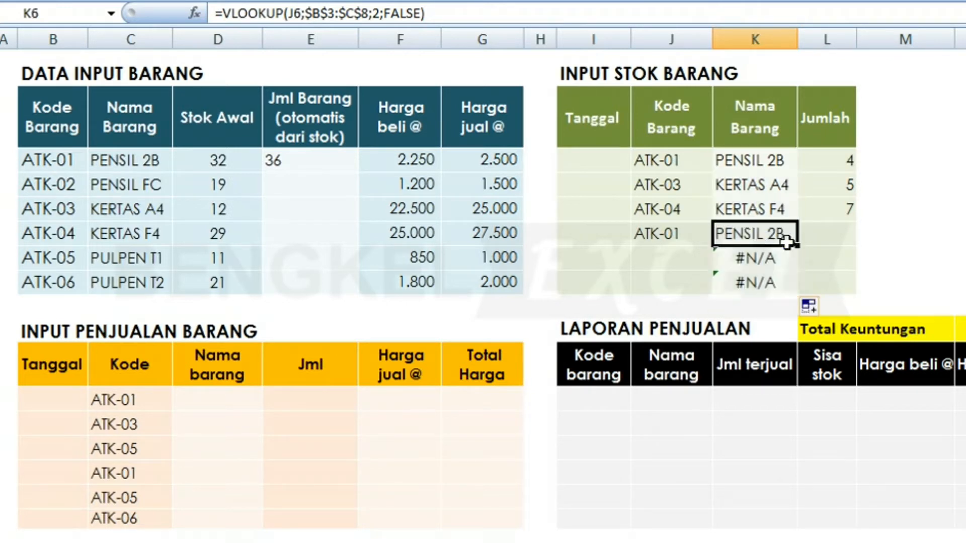
- Enter the Jumlah quantity 7 in L6 for the fourth stock entry
{"action": "left_click", "coordinate": [845, 231]}
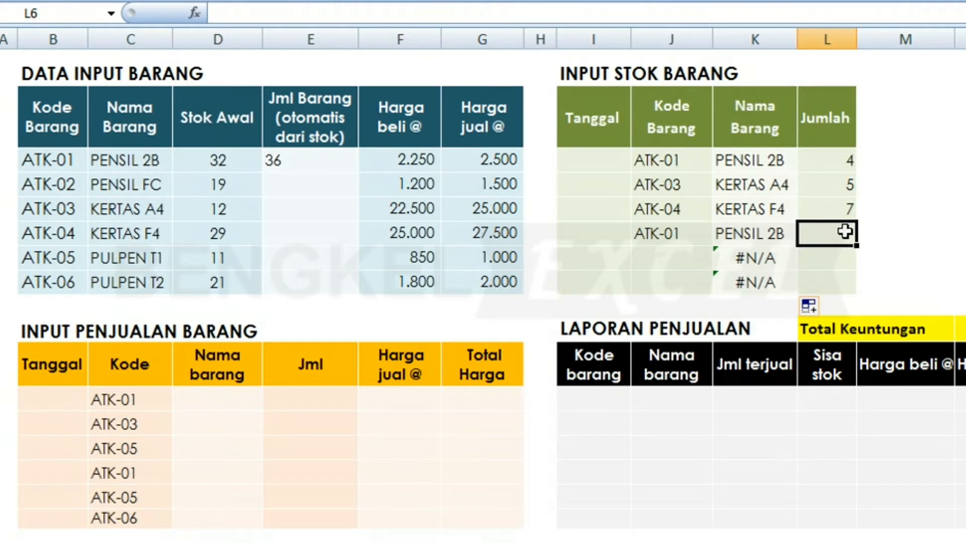
{"action": "type", "text": "7"}
{"action": "key", "text": "Return"}
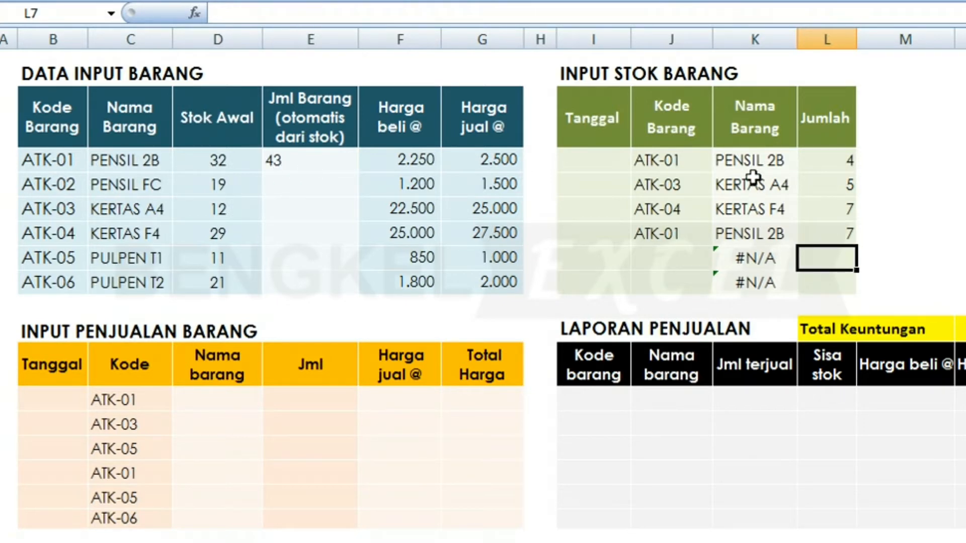
{"action": "left_click", "coordinate": [756, 258]}
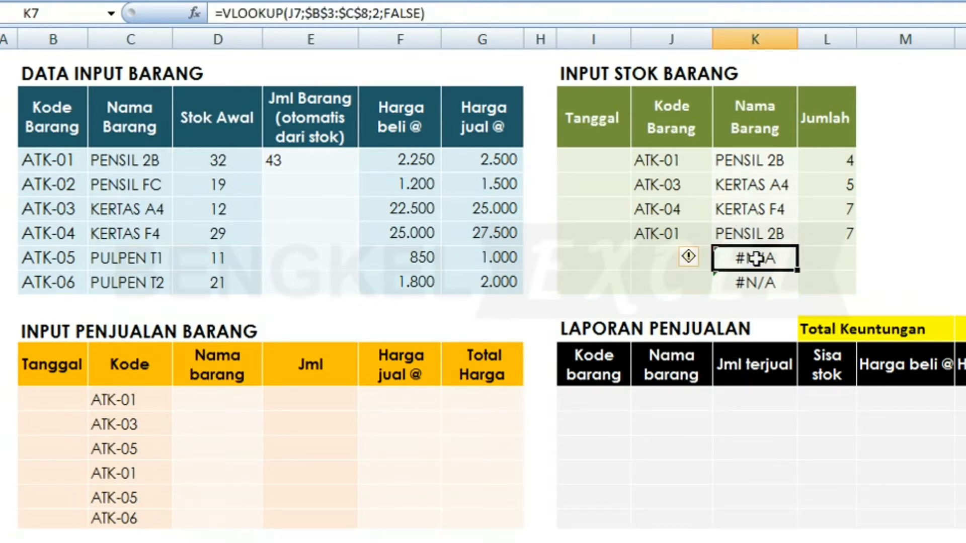
{"action": "key", "text": "Up"}
{"action": "key", "text": "Up"}
{"action": "key", "text": "Up"}
{"action": "key", "text": "Up"}
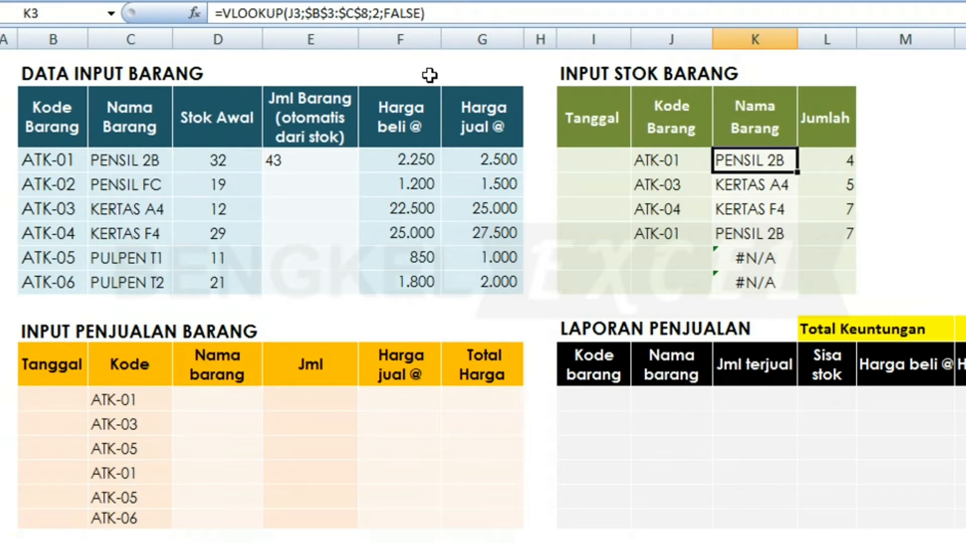
{"action": "left_click", "coordinate": [221, 10]}
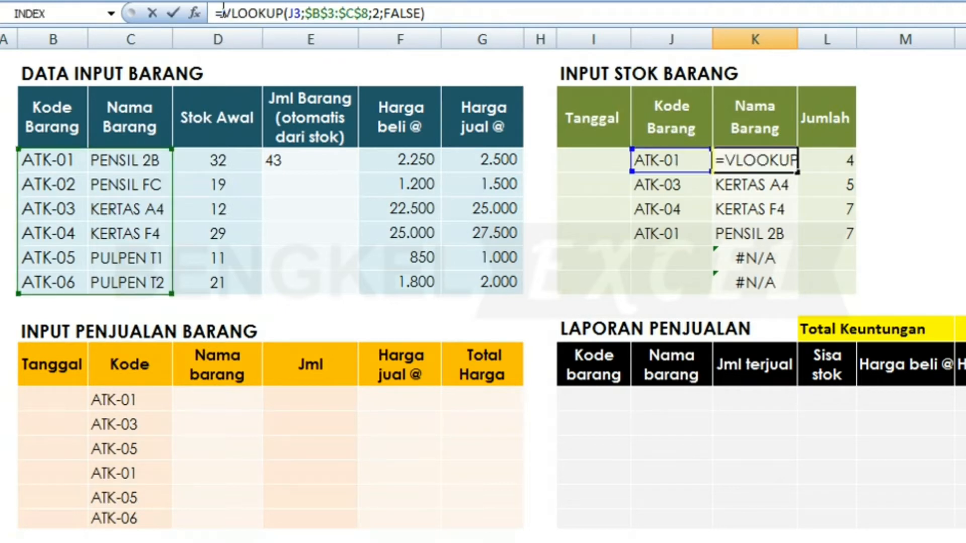
{"action": "type", "text": "iferr"}
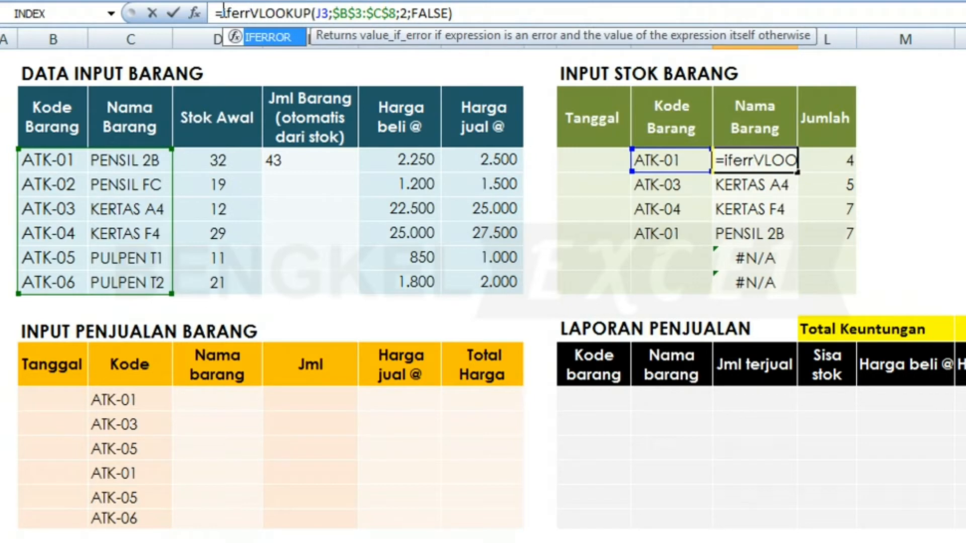
{"action": "key", "text": "Tab"}
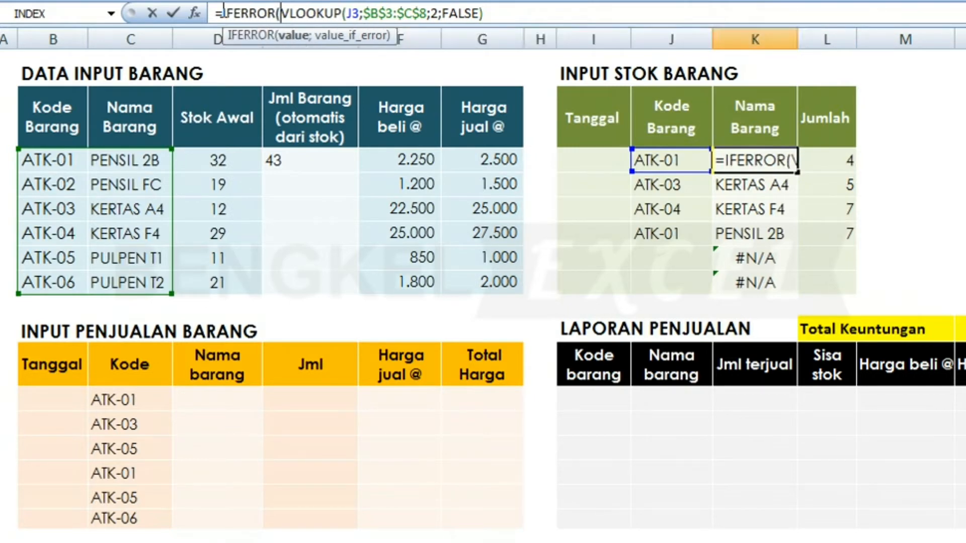
{"action": "key", "text": "Escape"}
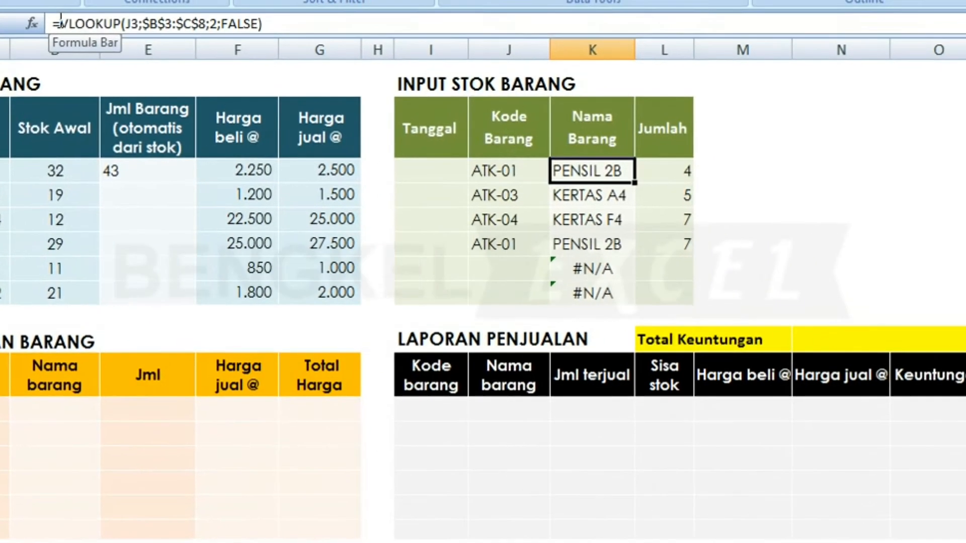
- Wrap the Nama Barang lookup in K3 with IFERROR and an empty-text fallback, making it =IFERROR(VLOOKUP(J3;$B$3:$C$8;2;FALSE);"")
{"action": "double_click", "coordinate": [556, 172]}
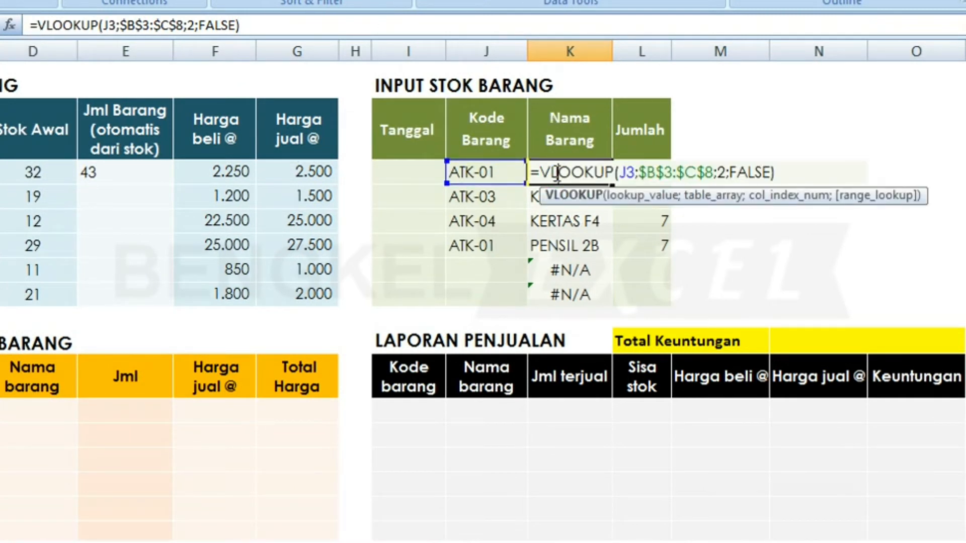
{"action": "key", "text": "Home"}
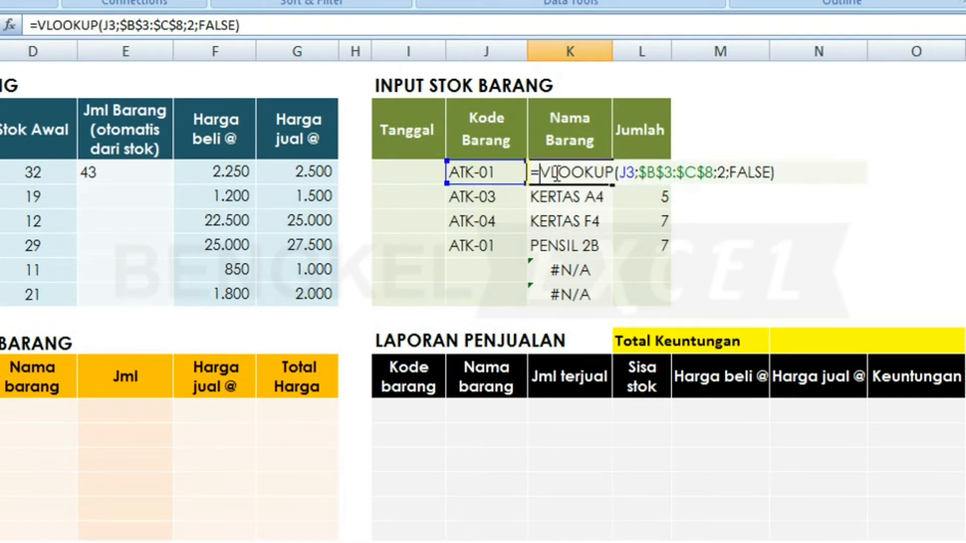
{"action": "type", "text": "ir"}
{"action": "key", "text": "BackSpace"}
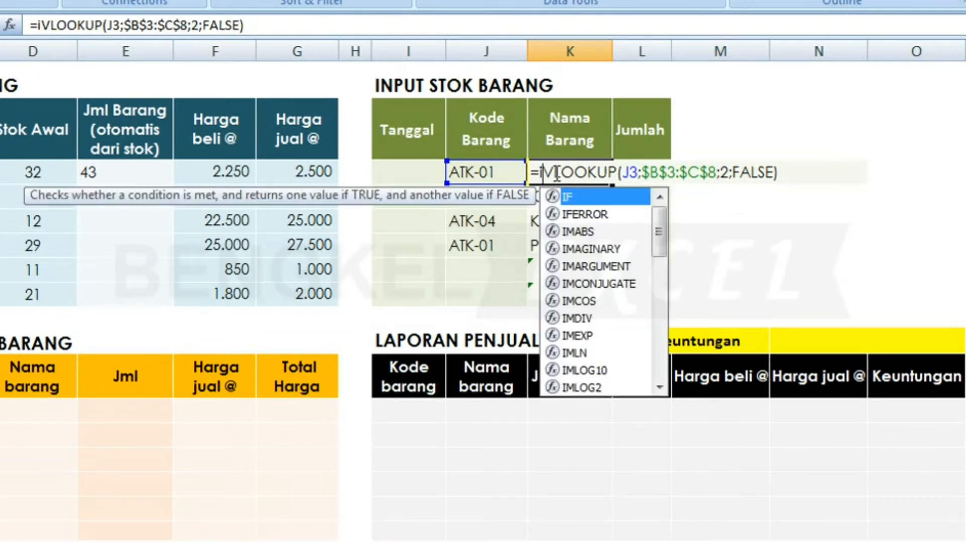
{"action": "type", "text": "f"}
{"action": "key", "text": "Down"}
{"action": "key", "text": "Tab"}
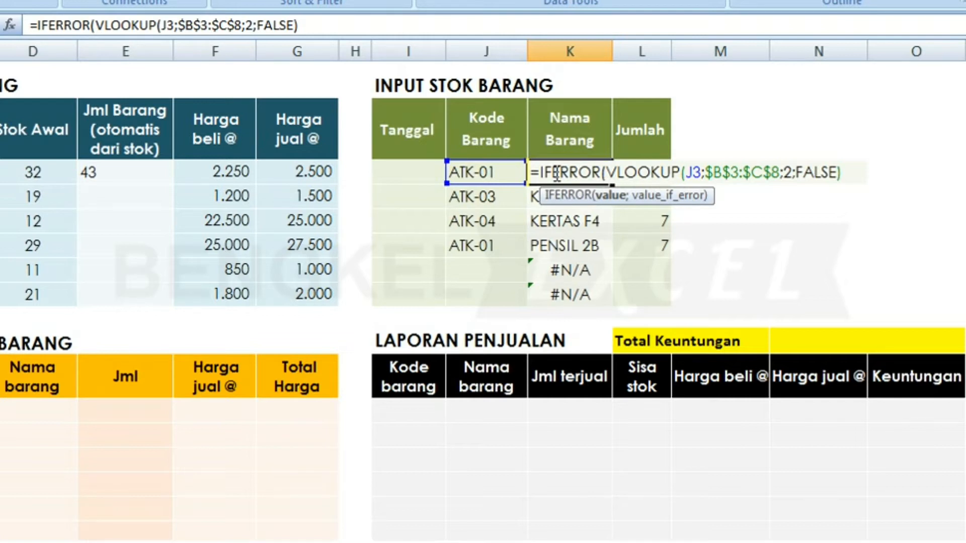
{"action": "key", "text": "End"}
{"action": "type", "text": ";"}
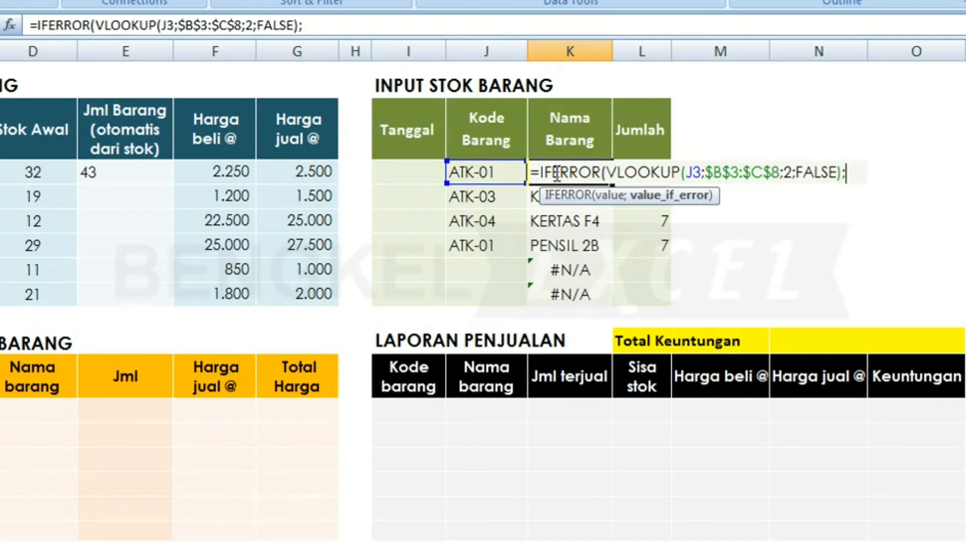
{"action": "type", "text": "\"\""}
{"action": "type", "text": ")"}
{"action": "key", "text": "Return"}
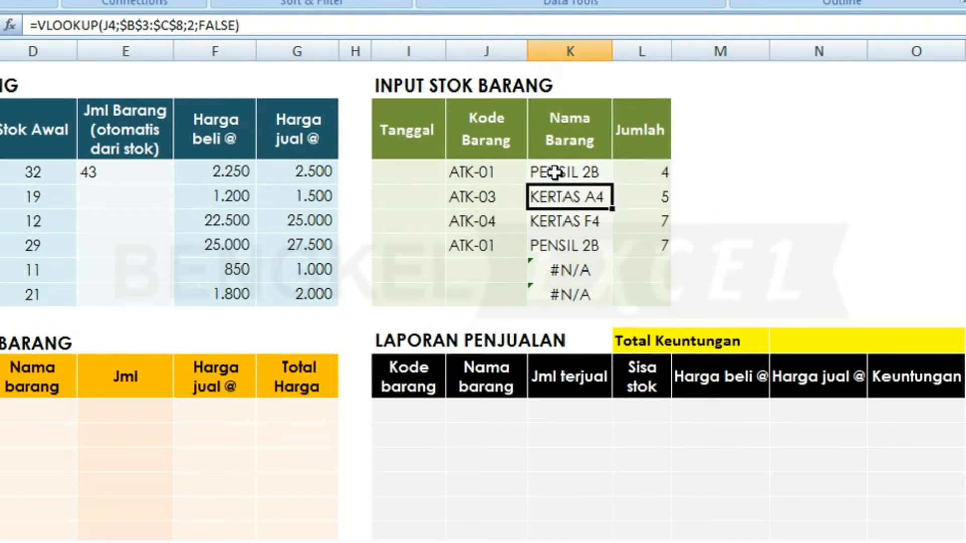
- Fill the IFERROR lookup formula from K3 down through K8 of INPUT STOK BARANG
{"action": "left_click", "coordinate": [568, 171]}
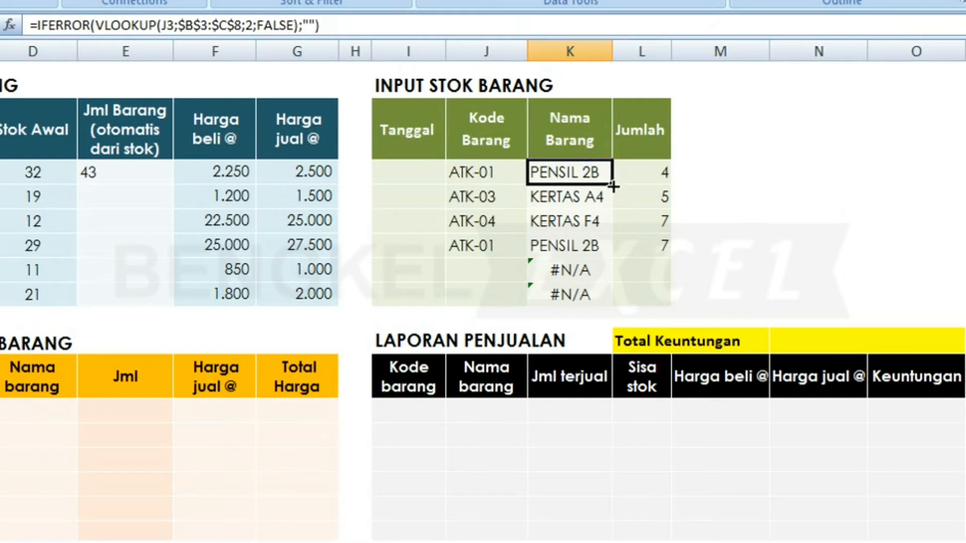
{"action": "left_click_drag", "start_coordinate": [613, 186], "coordinate": [612, 300]}
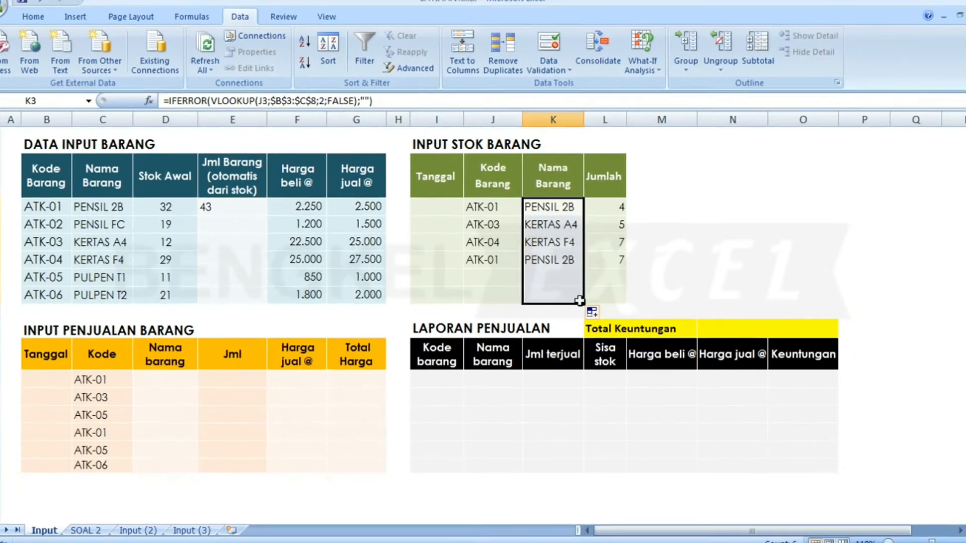
{"action": "left_click", "coordinate": [493, 276]}
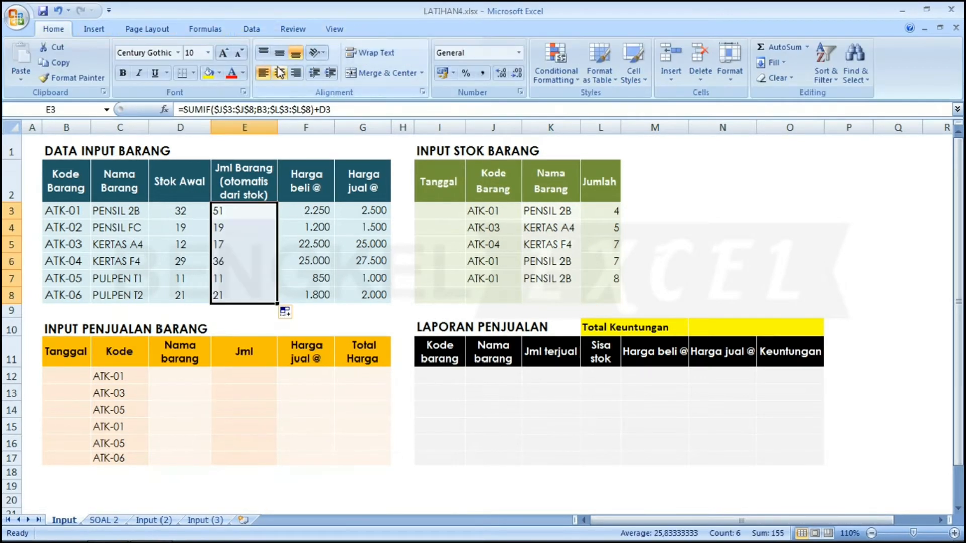
- Centre the Jml Barang values in E3:E8 horizontally
{"action": "left_click", "coordinate": [283, 73]}
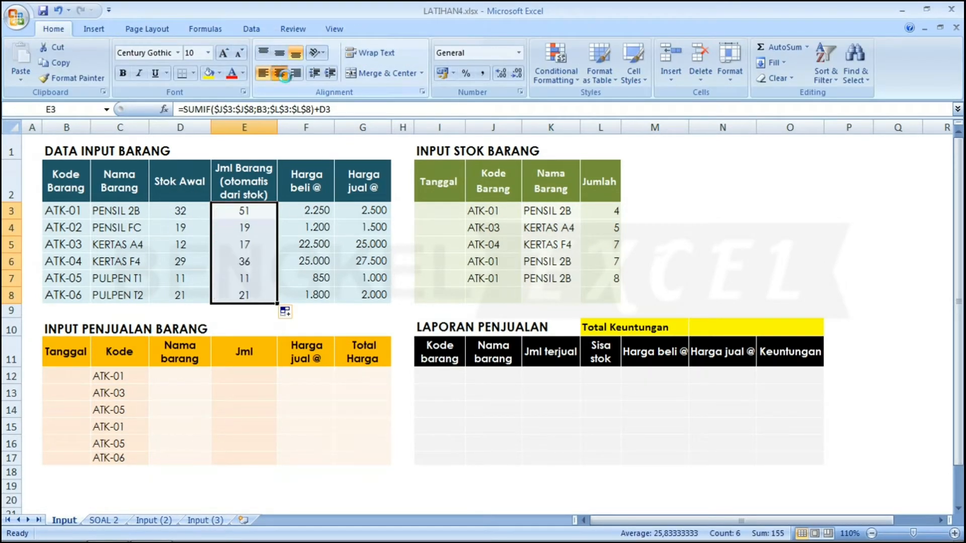
- Complete the sixth INPUT STOK BARANG entry with code ATK-03 from the dropdown in J8 and Jumlah 4 in L8
{"action": "left_click", "coordinate": [484, 295]}
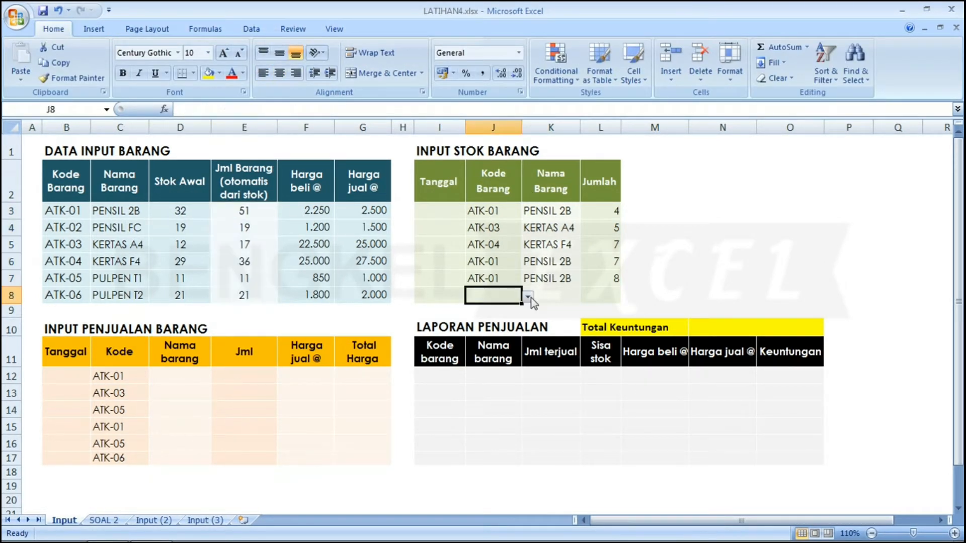
{"action": "left_click", "coordinate": [528, 298]}
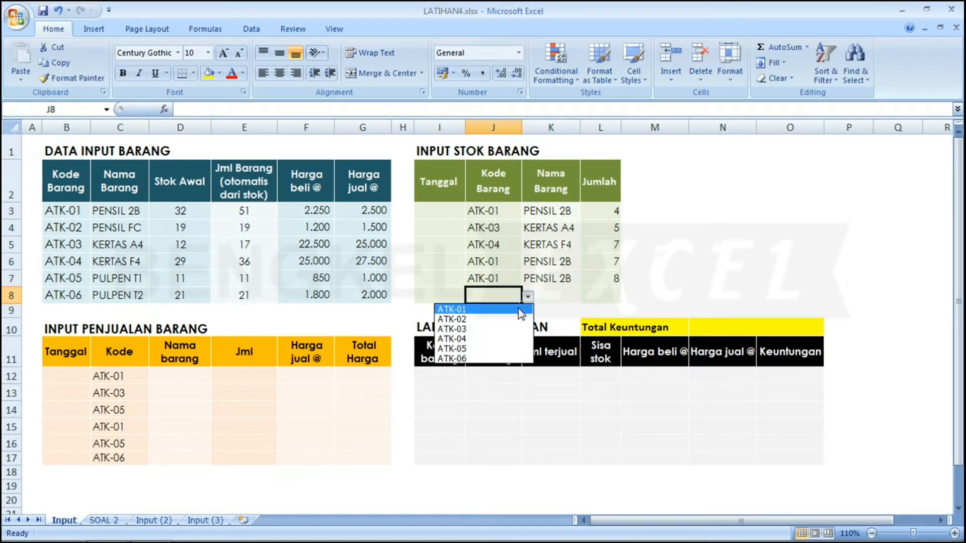
{"action": "left_click", "coordinate": [498, 329]}
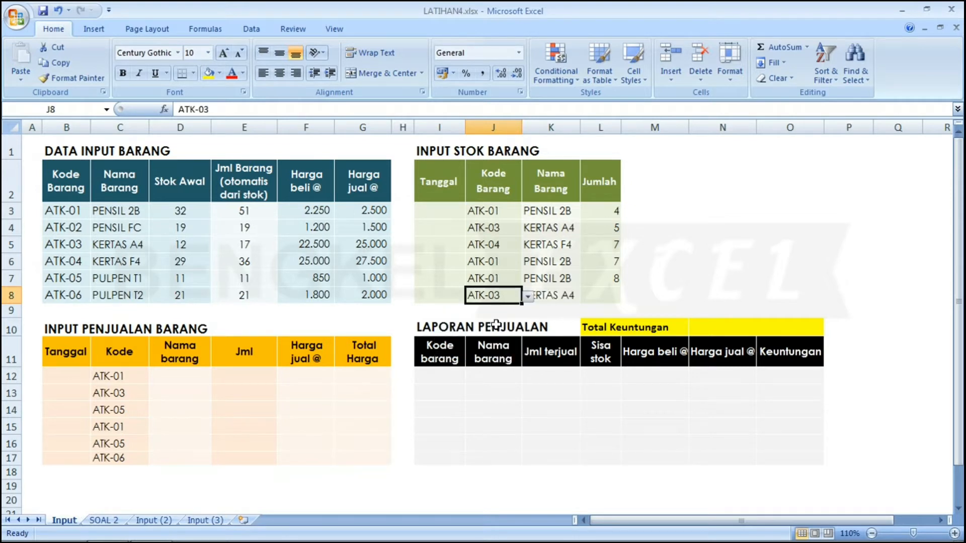
{"action": "left_click", "coordinate": [600, 298]}
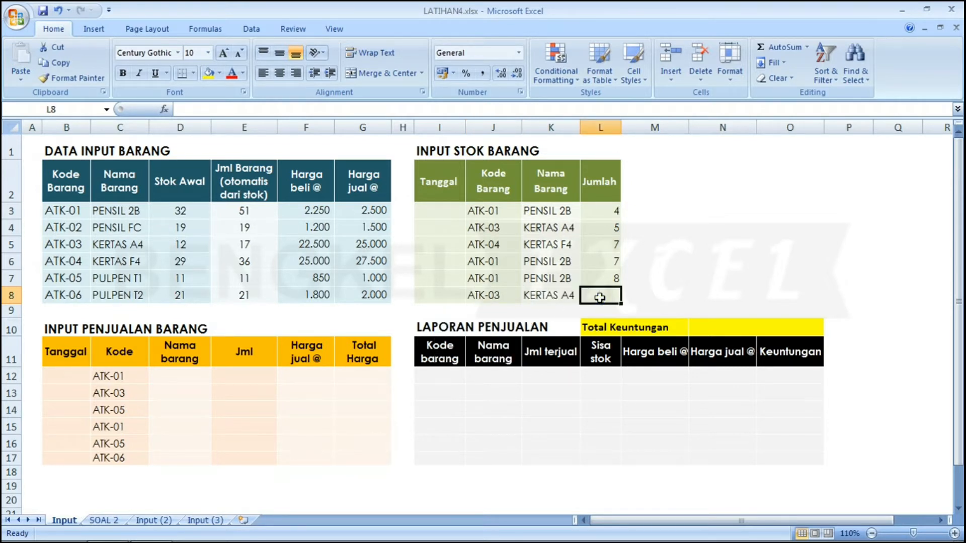
{"action": "type", "text": "4"}
{"action": "key", "text": "Return"}
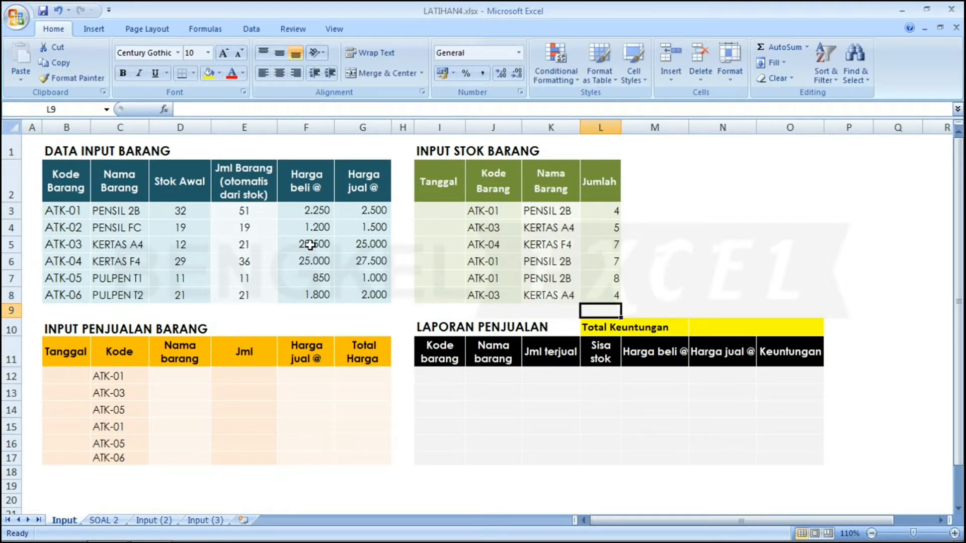
- Check the Jml Barang column of DATA INPUT BARANG against the stock entries, inspecting the formula in E4
{"action": "key", "text": "Up"}
{"action": "key", "text": "Up"}
{"action": "key", "text": "Up"}
{"action": "key", "text": "Up"}
{"action": "key", "text": "Up"}
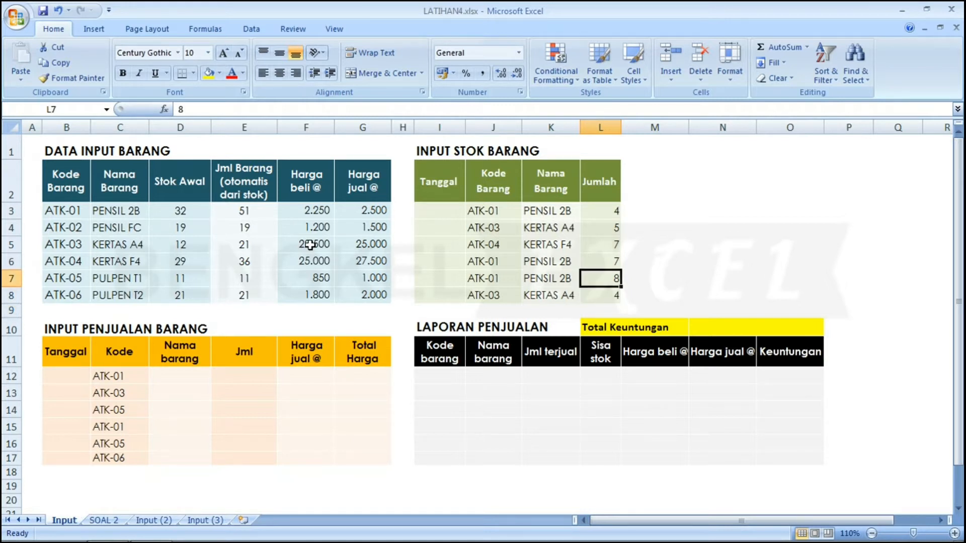
{"action": "key", "text": "Left"}
{"action": "key", "text": "Left"}
{"action": "key", "text": "Left"}
{"action": "key", "text": "Left"}
{"action": "key", "text": "Left"}
{"action": "key", "text": "Left"}
{"action": "key", "text": "Left"}
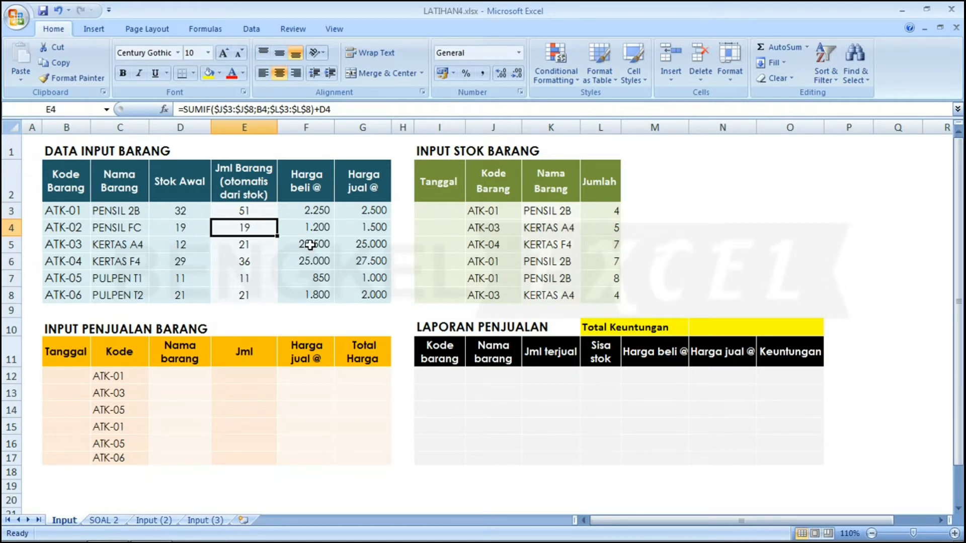
- Look over the first row of INPUT PENJUALAN BARANG, from Tanggal to Jml, to see which columns need filling
{"action": "key", "text": "Down"}
{"action": "key", "text": "Down"}
{"action": "key", "text": "Down"}
{"action": "key", "text": "Down"}
{"action": "key", "text": "Down"}
{"action": "key", "text": "Down"}
{"action": "key", "text": "Down"}
{"action": "key", "text": "Down"}
{"action": "key", "text": "Left"}
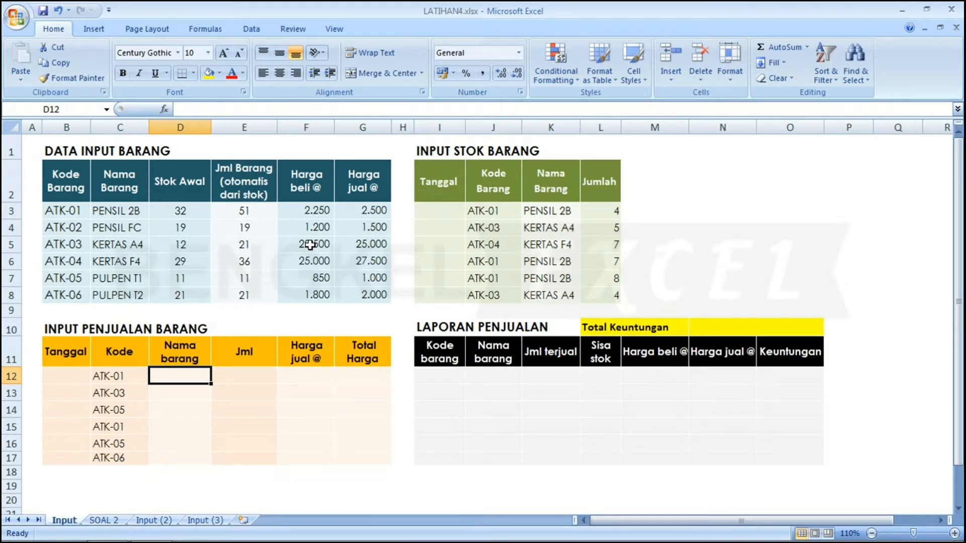
{"action": "key", "text": "Left"}
{"action": "key", "text": "Left"}
{"action": "key", "text": "Right"}
{"action": "key", "text": "Right"}
{"action": "key", "text": "Right"}
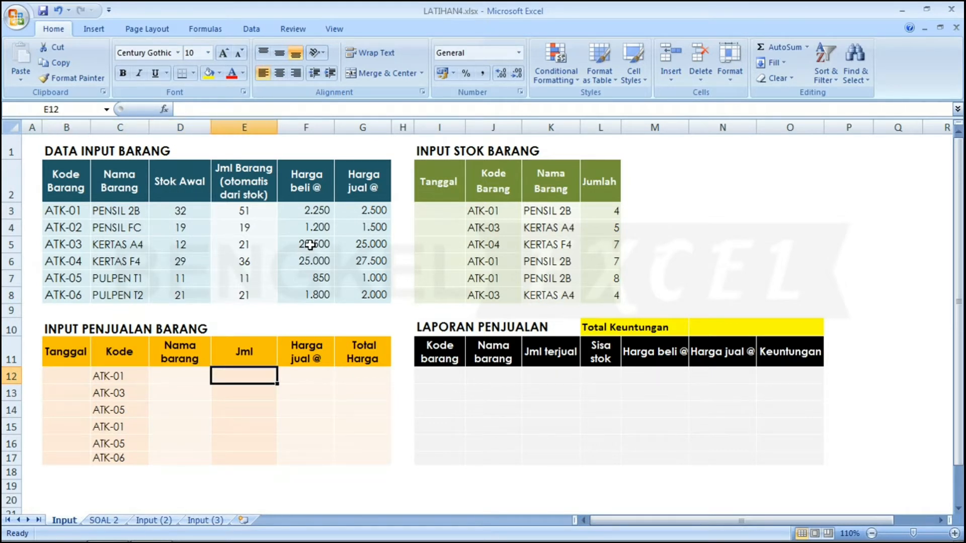
- Start the Nama barang formula of INPUT PENJUALAN BARANG in D12 with a VLOOKUP nested inside IFERROR
{"action": "left_click", "coordinate": [161, 374]}
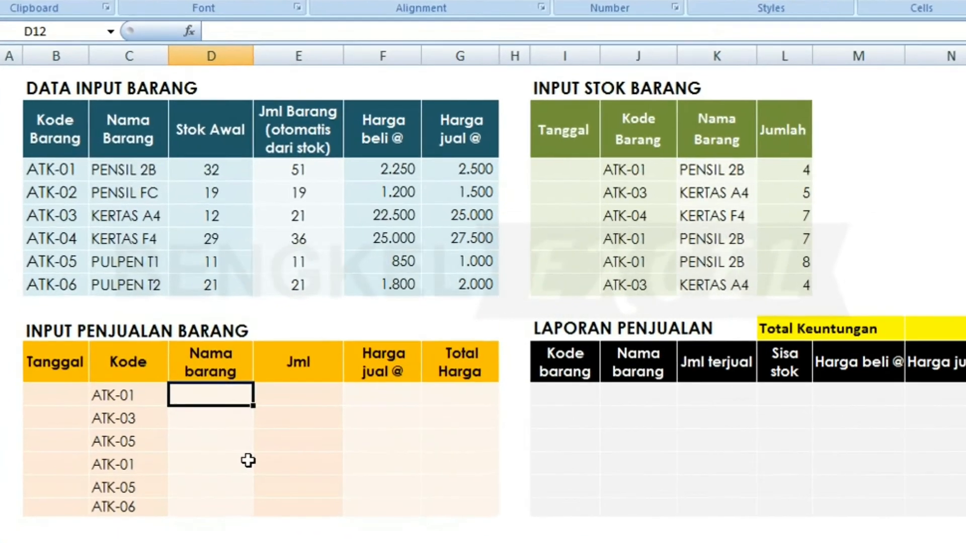
{"action": "type", "text": "="}
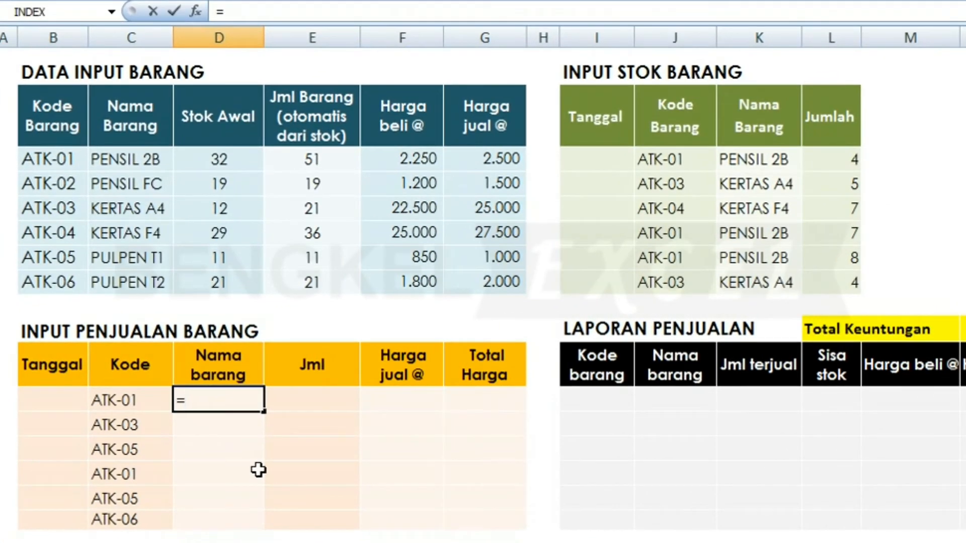
{"action": "type", "text": "ifee"}
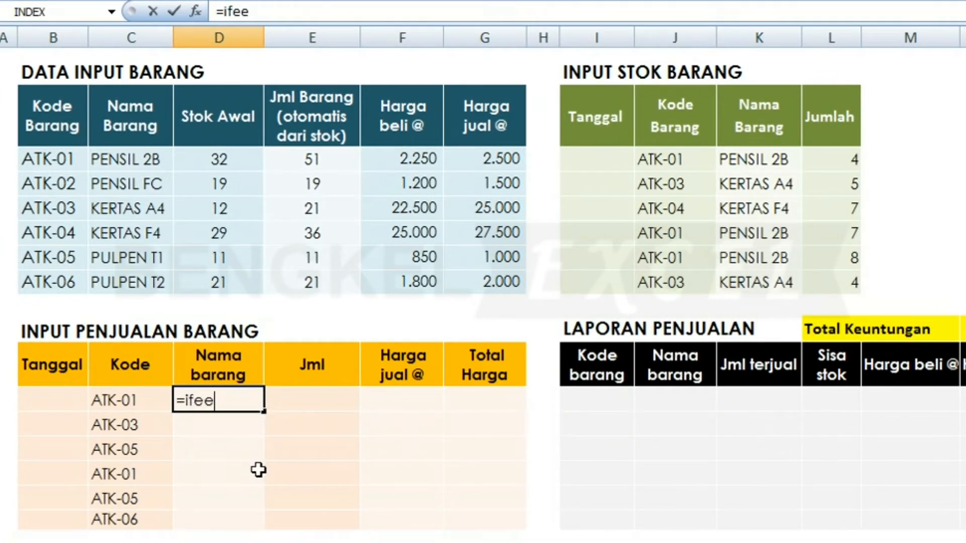
{"action": "key", "text": "BackSpace"}
{"action": "key", "text": "BackSpace"}
{"action": "key", "text": "Down"}
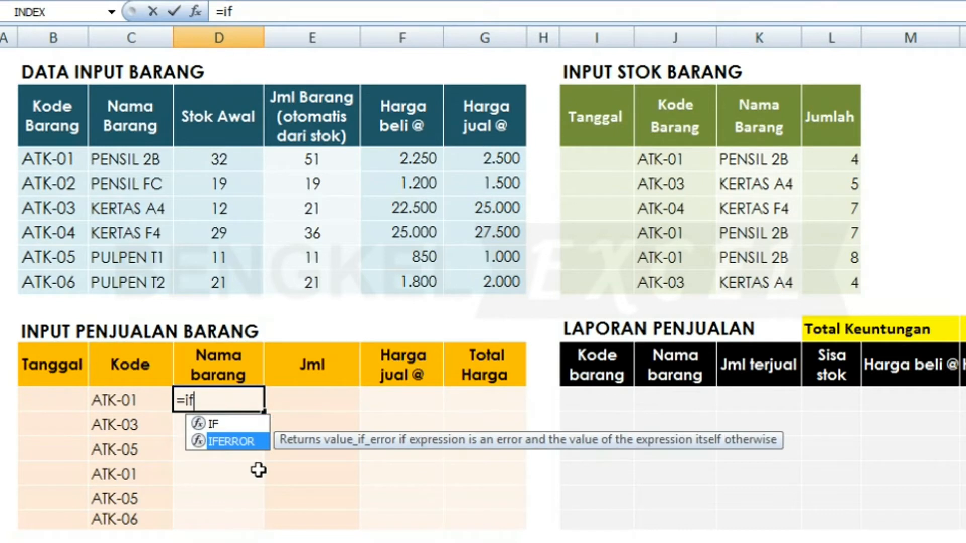
{"action": "key", "text": "Tab"}
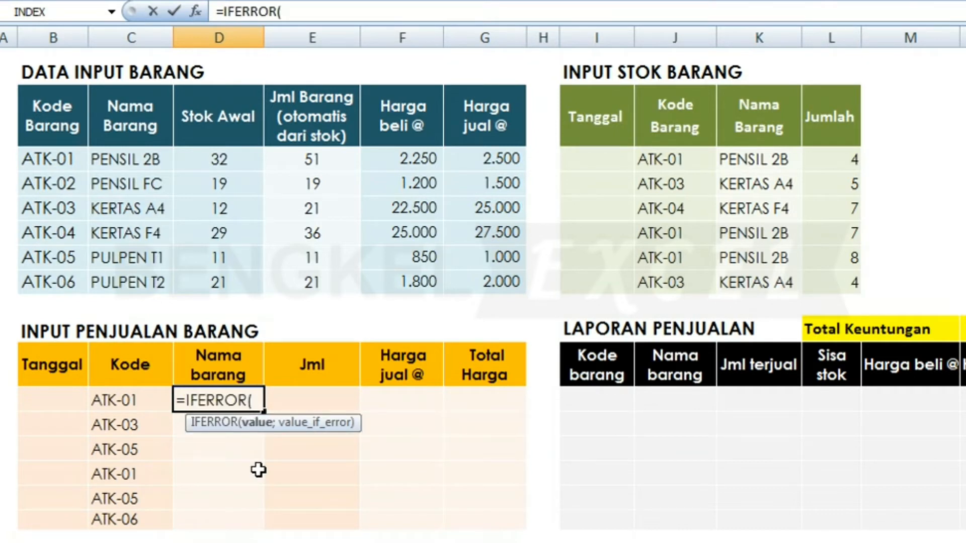
{"action": "type", "text": "vloo"}
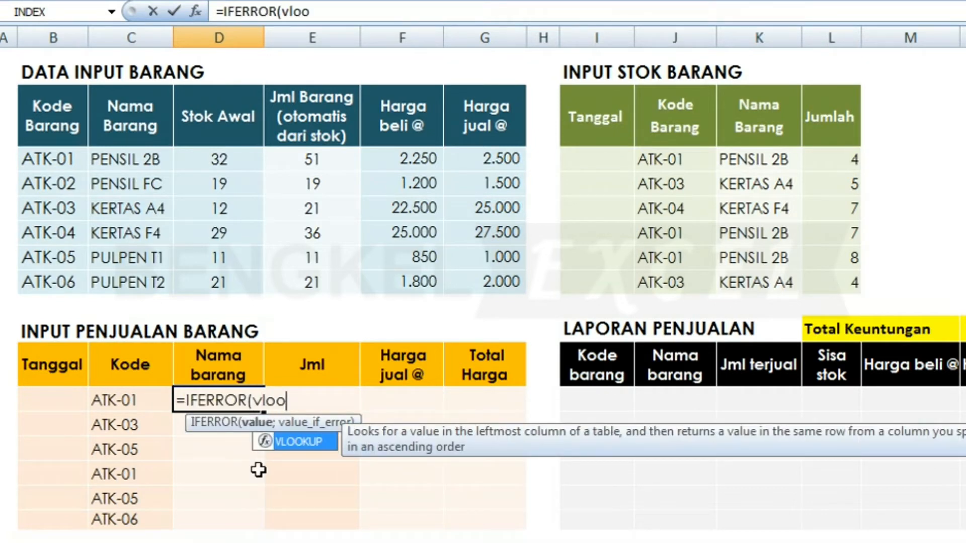
{"action": "key", "text": "Tab"}
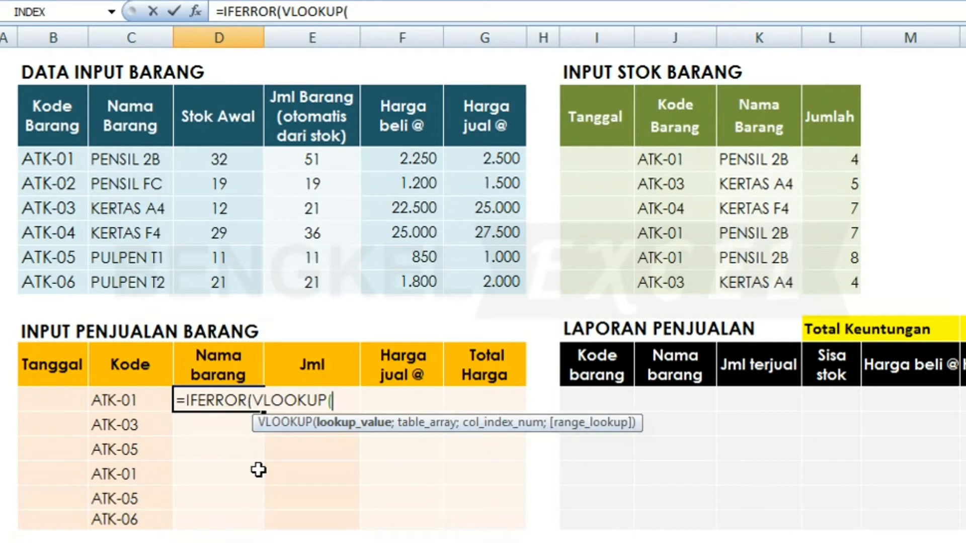
- Give the VLOOKUP in D12 the lookup value C12 and the absolute table range $B$3:$C$8
{"action": "left_click", "coordinate": [105, 402]}
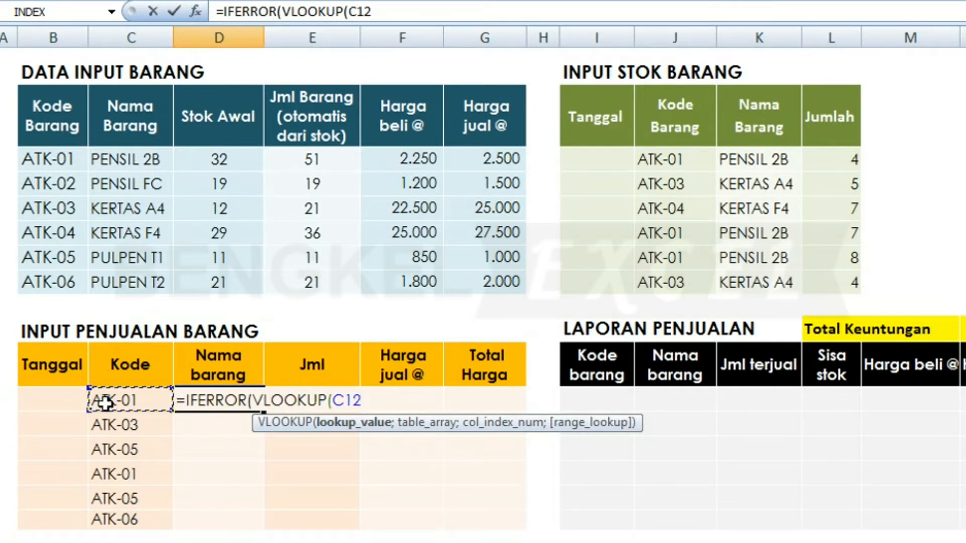
{"action": "type", "text": ";"}
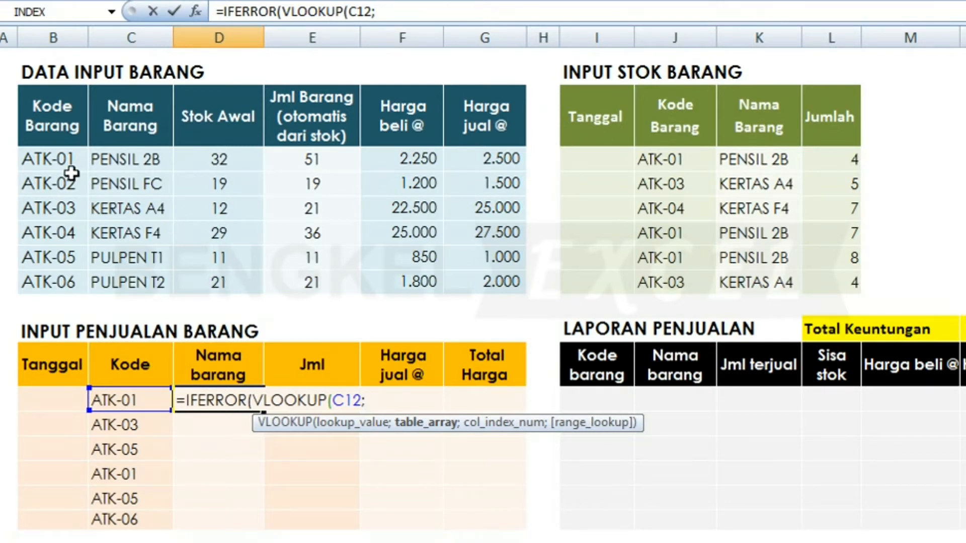
{"action": "left_click", "coordinate": [48, 157]}
{"action": "left_click_drag", "start_coordinate": [49, 158], "coordinate": [128, 282]}
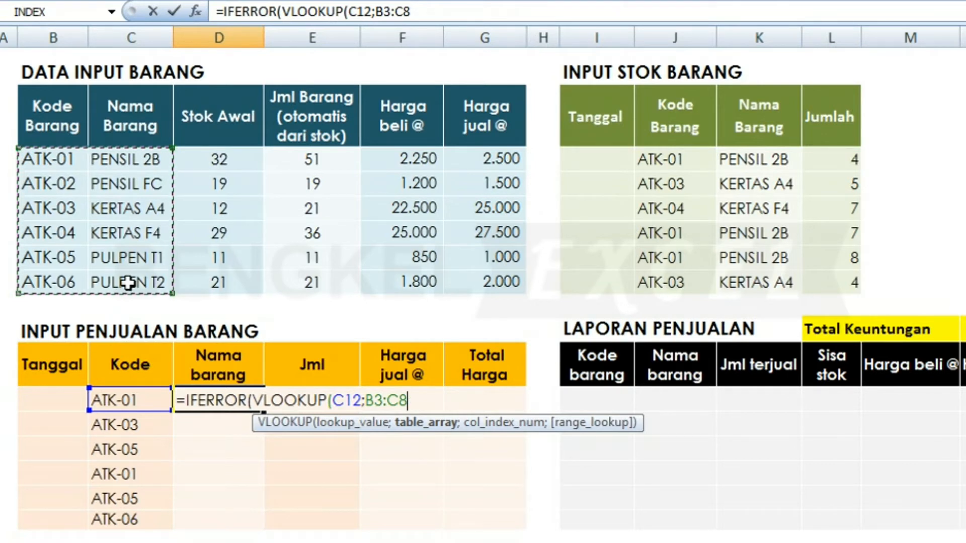
{"action": "key", "text": "F4"}
{"action": "type", "text": ";"}
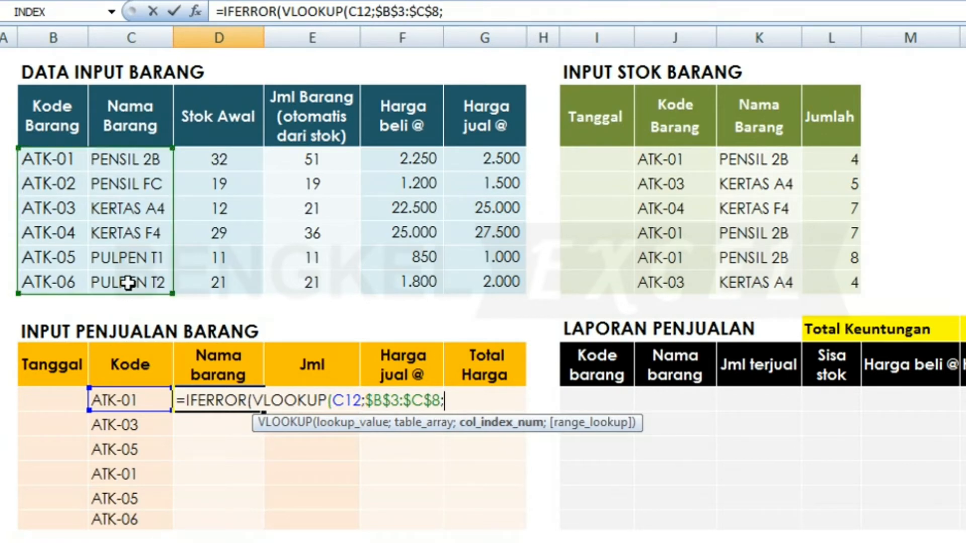
- Finish the D12 formula with column 2, exact match FALSE and a " " error fallback, and fill it down to D17
{"action": "type", "text": "2"}
{"action": "type", "text": ";false"}
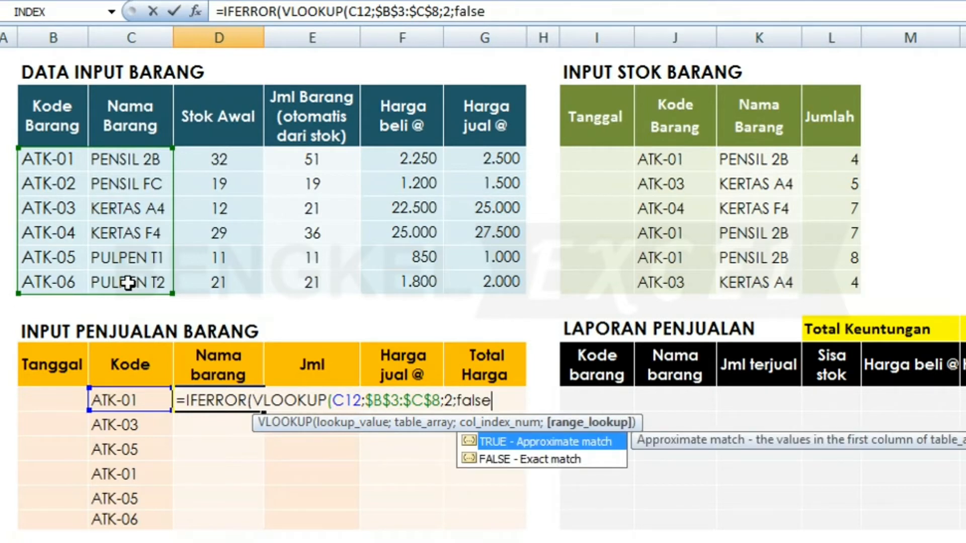
{"action": "key", "text": "Down"}
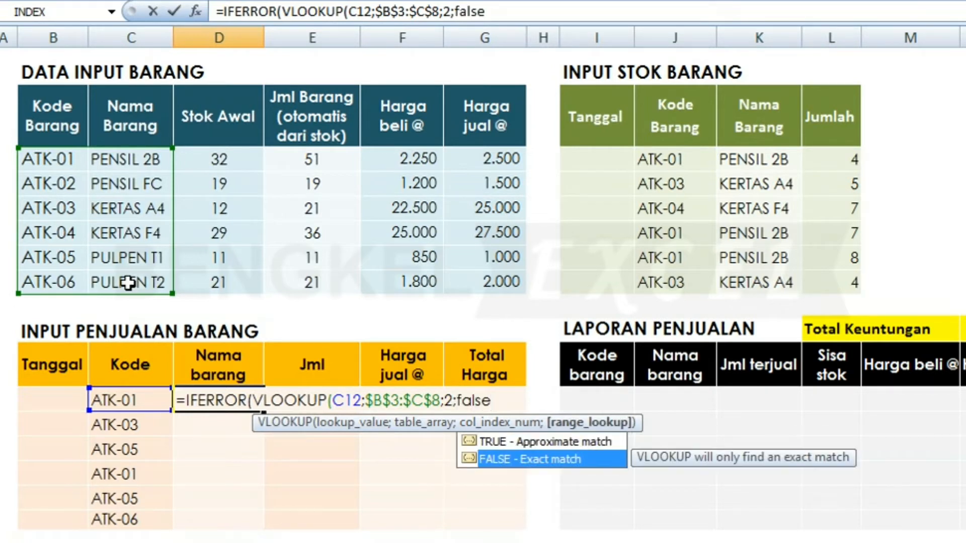
{"action": "key", "text": "Tab"}
{"action": "type", "text": ")"}
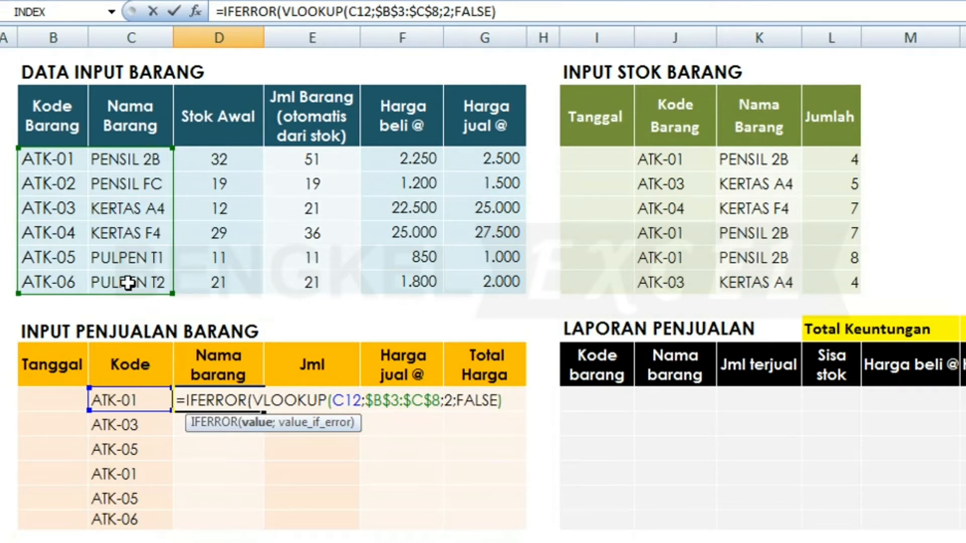
{"action": "type", "text": ";"}
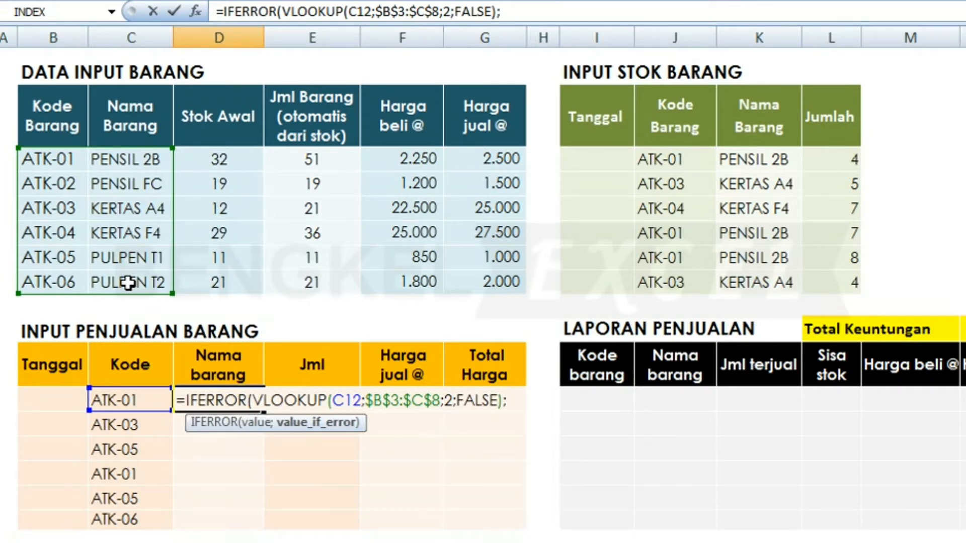
{"action": "type", "text": "\" \")"}
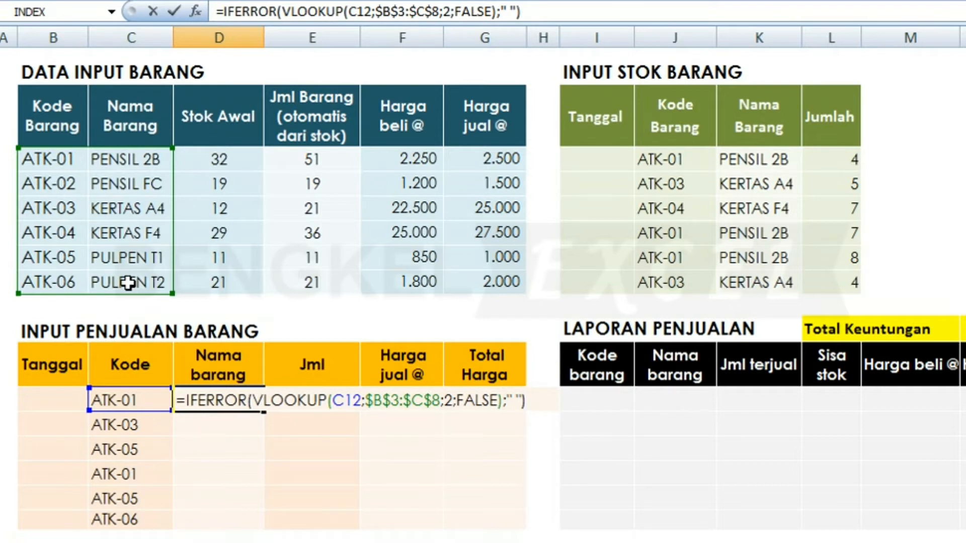
{"action": "key", "text": "Return"}
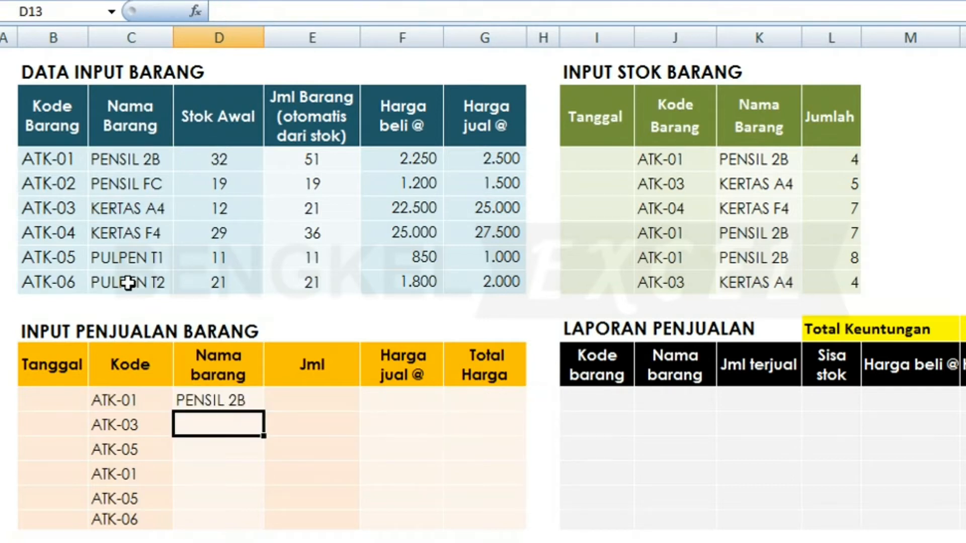
{"action": "key", "text": "Up"}
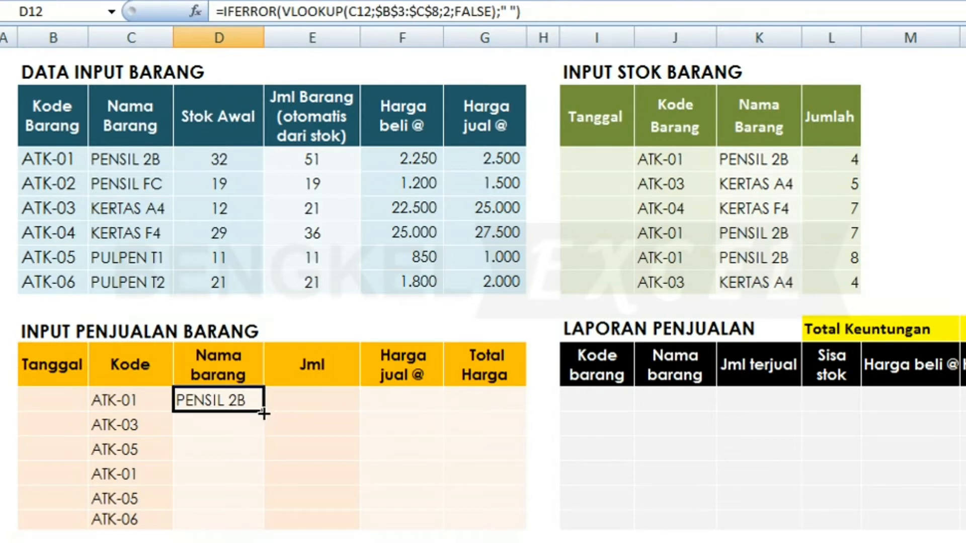
{"action": "left_click_drag", "start_coordinate": [262, 417], "coordinate": [249, 534]}
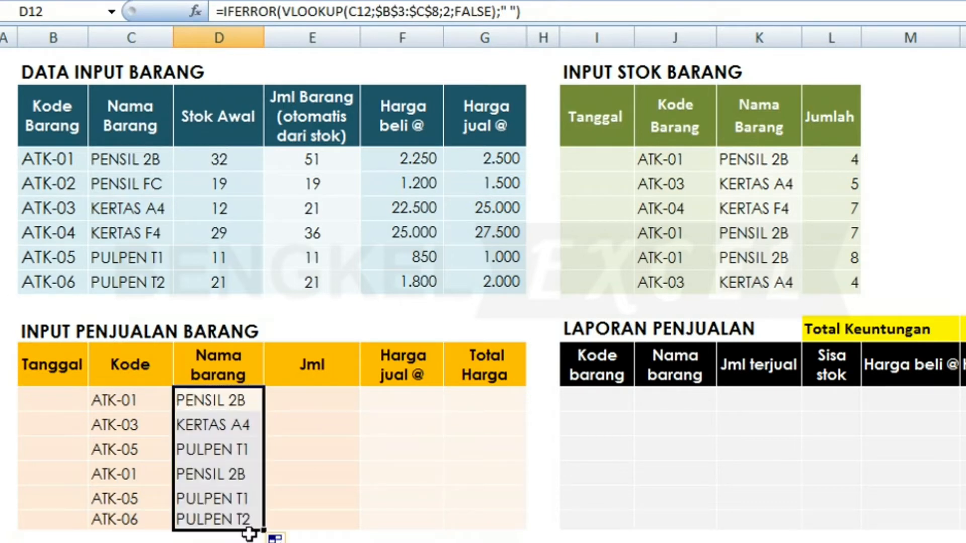
- Clear the Kode in C13 of INPUT PENJUALAN BARANG and choose ATK-04 there from the dropdown list
{"action": "left_click", "coordinate": [126, 429]}
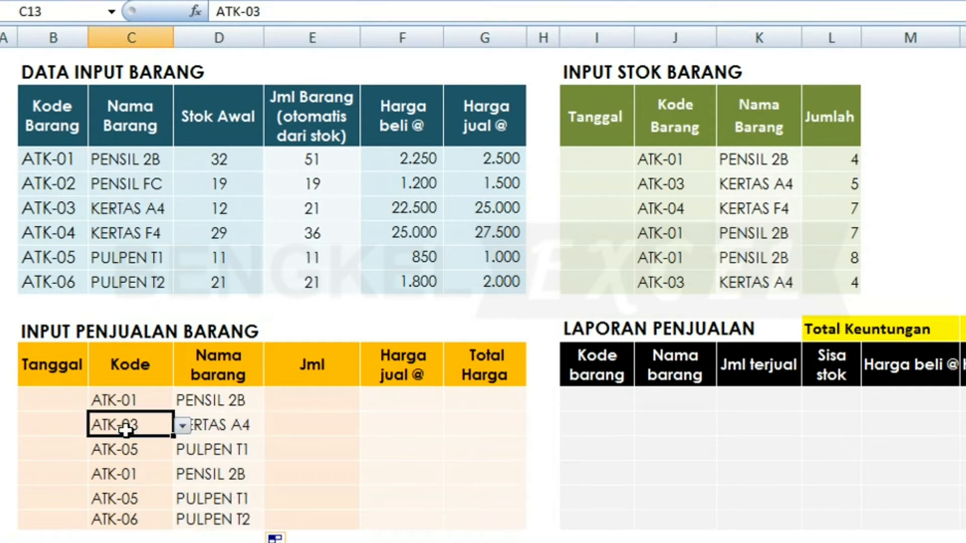
{"action": "key", "text": "BackSpace"}
{"action": "key", "text": "Return"}
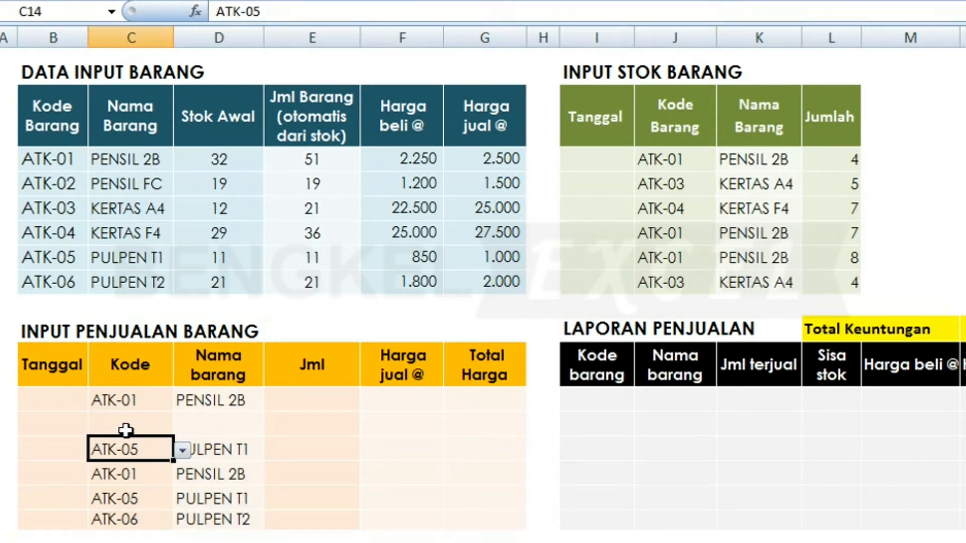
{"action": "left_click", "coordinate": [194, 424]}
{"action": "left_click", "coordinate": [151, 425]}
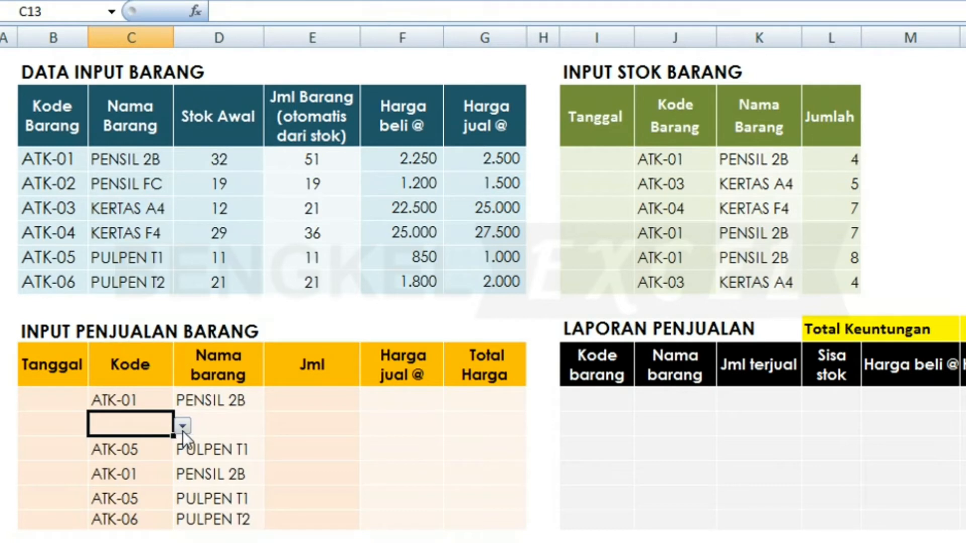
{"action": "left_click", "coordinate": [183, 428]}
{"action": "left_click", "coordinate": [113, 484]}
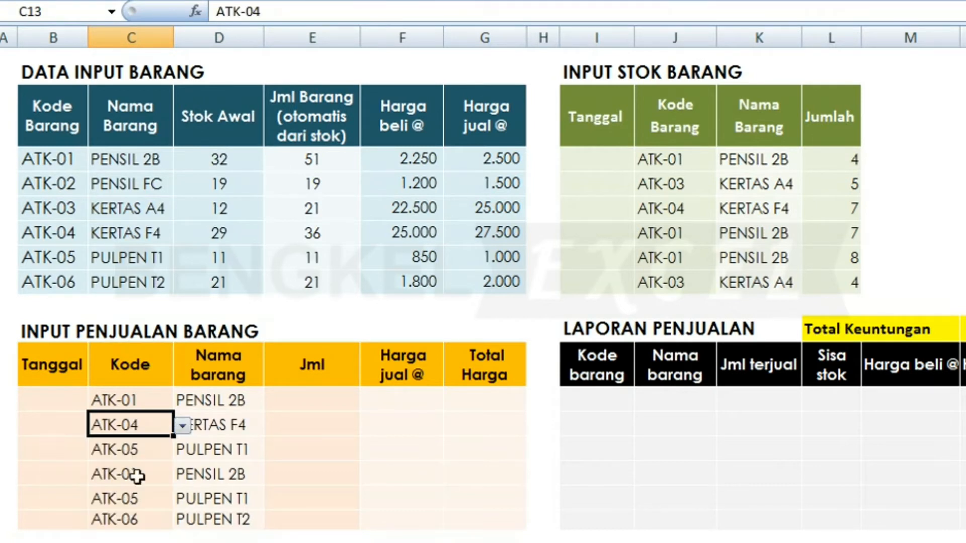
- Enter the Jml quantities 2, 6, 7, 9, 9 and 6 in E12:E17 and center them
{"action": "left_click", "coordinate": [312, 424]}
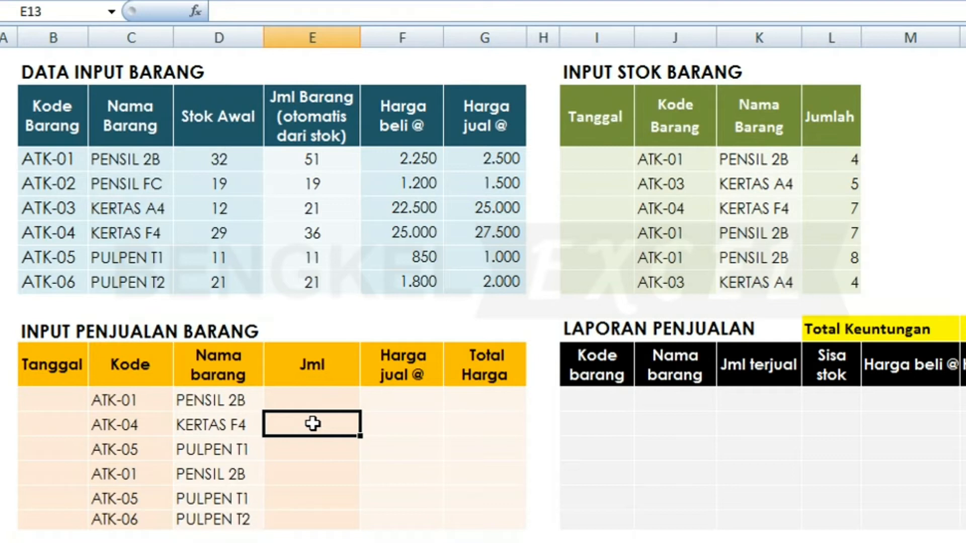
{"action": "key", "text": "Up"}
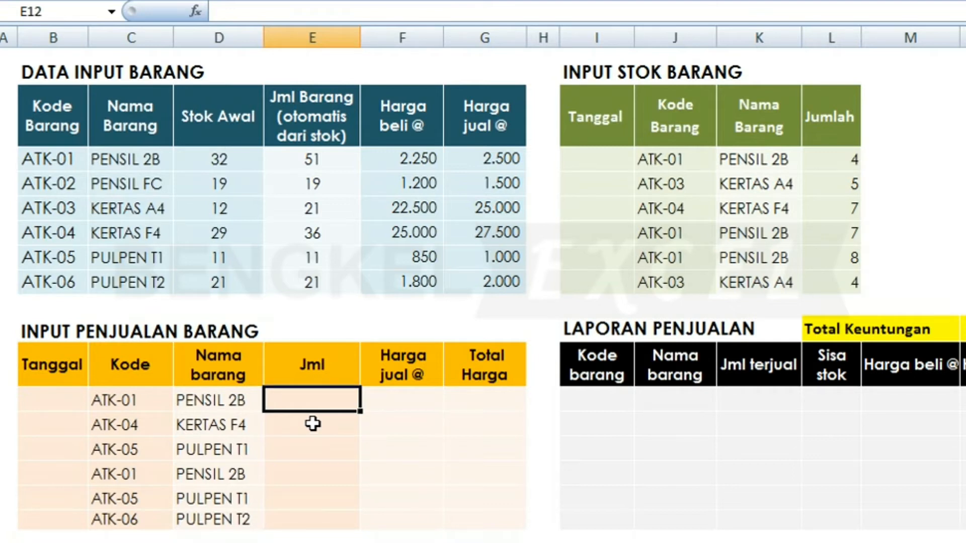
{"action": "type", "text": "2"}
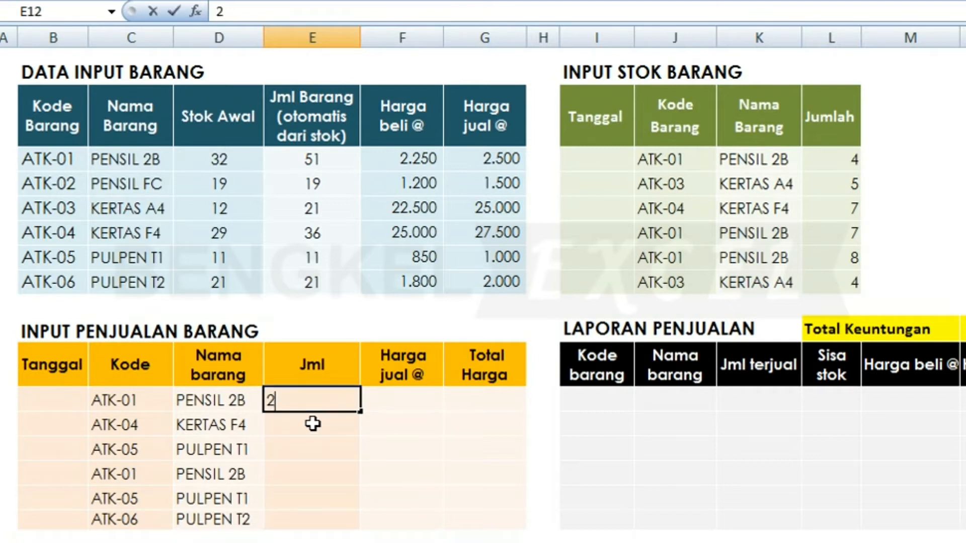
{"action": "key", "text": "Return"}
{"action": "type", "text": "6"}
{"action": "key", "text": "Return"}
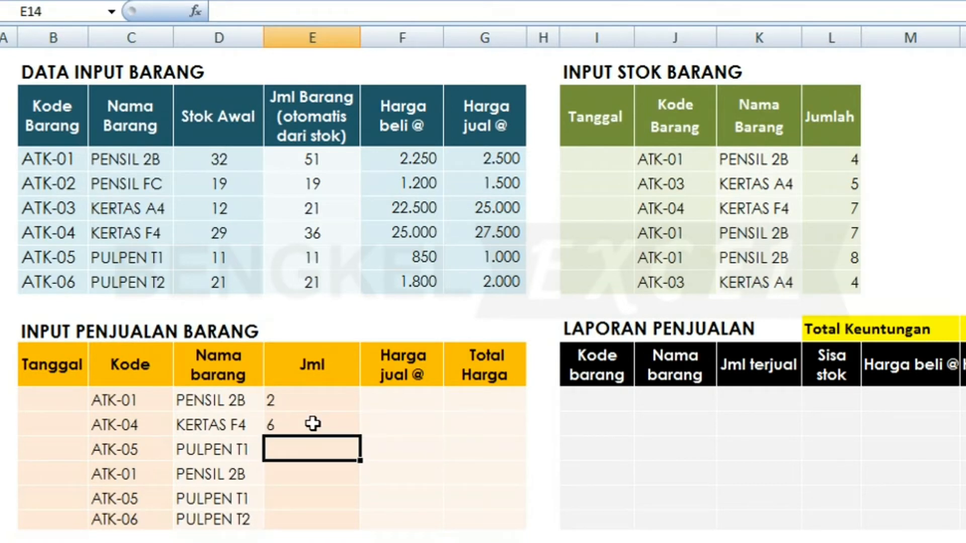
{"action": "type", "text": "7"}
{"action": "key", "text": "Return"}
{"action": "type", "text": "9"}
{"action": "key", "text": "Return"}
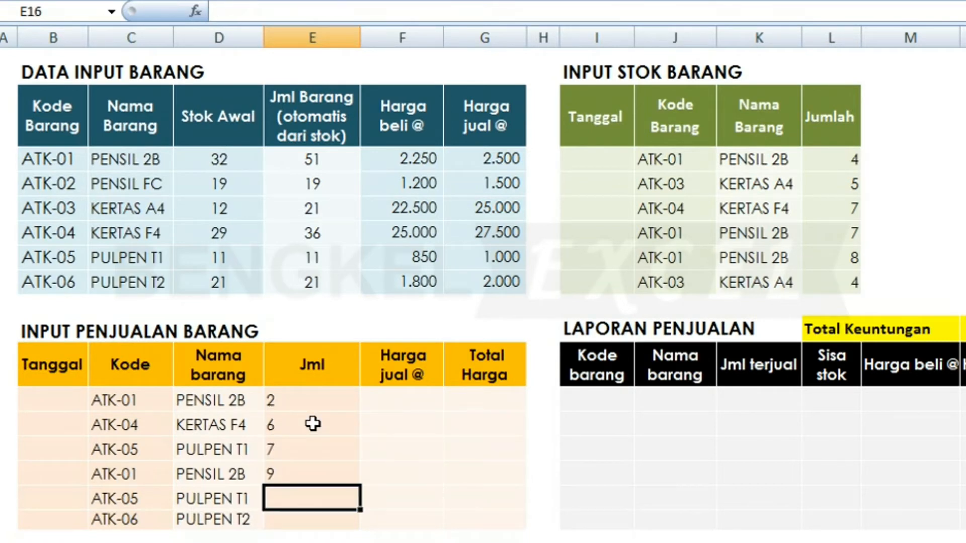
{"action": "type", "text": "9"}
{"action": "key", "text": "Return"}
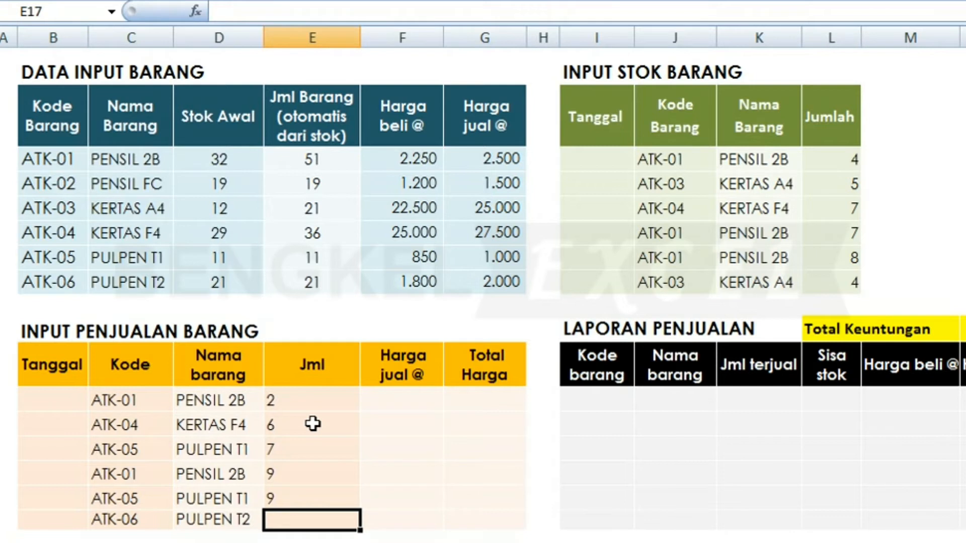
{"action": "type", "text": "6"}
{"action": "key", "text": "Return"}
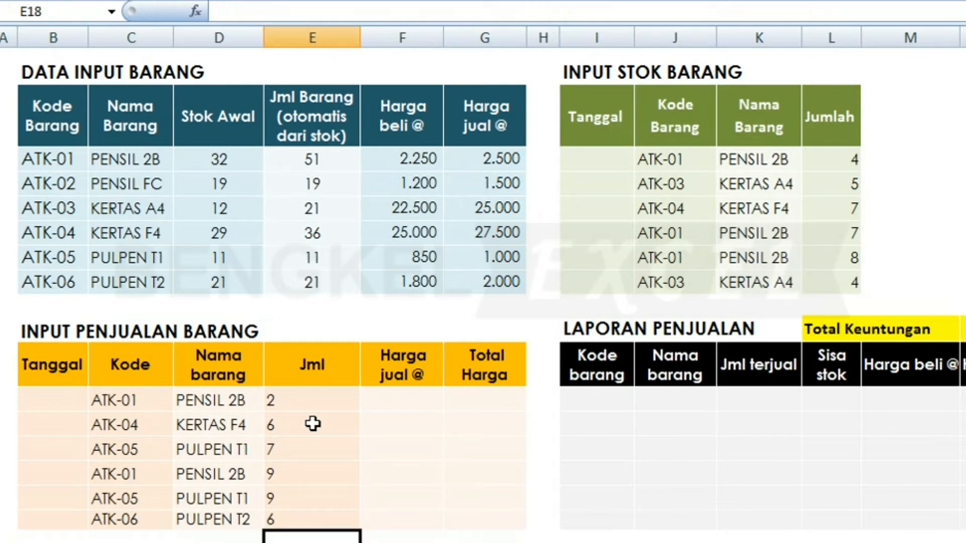
{"action": "left_click_drag", "start_coordinate": [292, 399], "coordinate": [285, 510]}
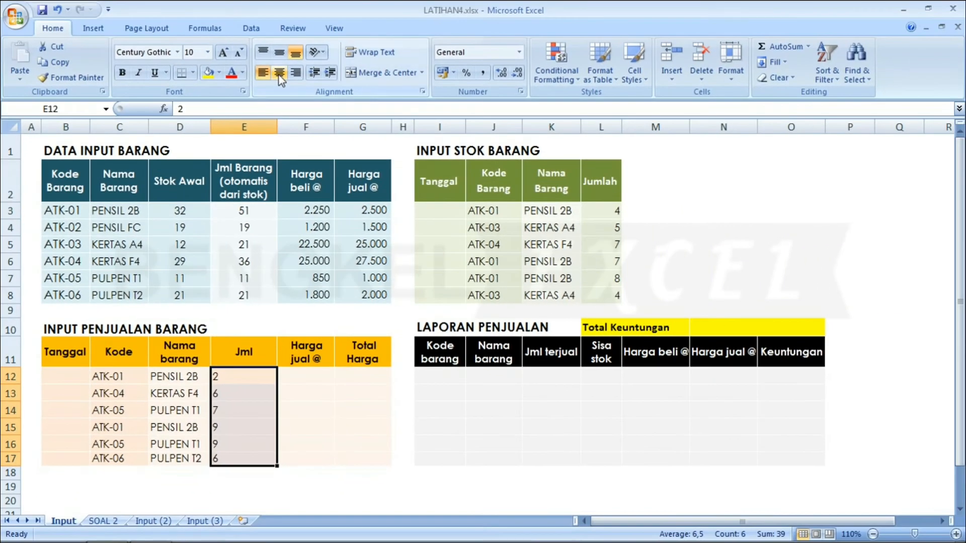
- Start the Harga jual @ formula of INPUT PENJUALAN BARANG in F12 with a VLOOKUP nested inside IFERROR
{"action": "left_click", "coordinate": [313, 377]}
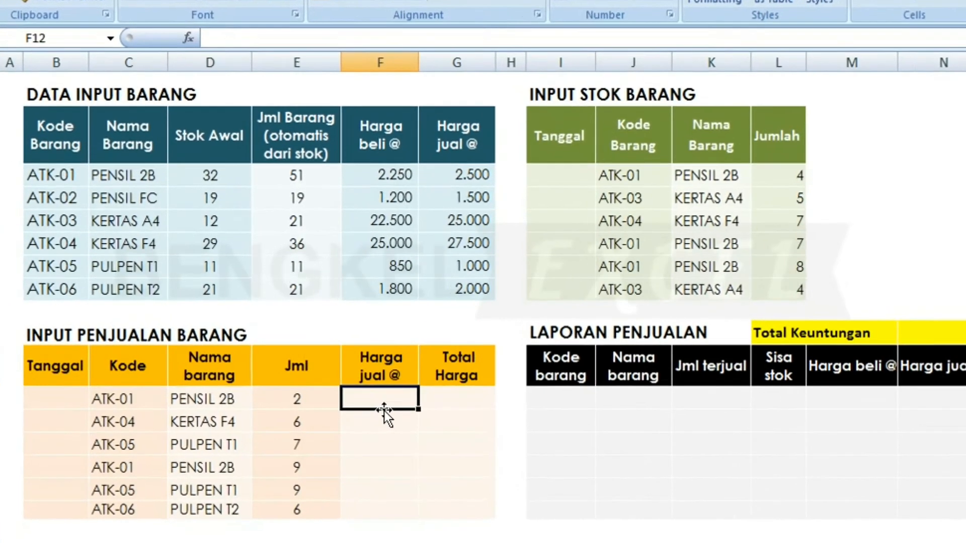
{"action": "type", "text": "="}
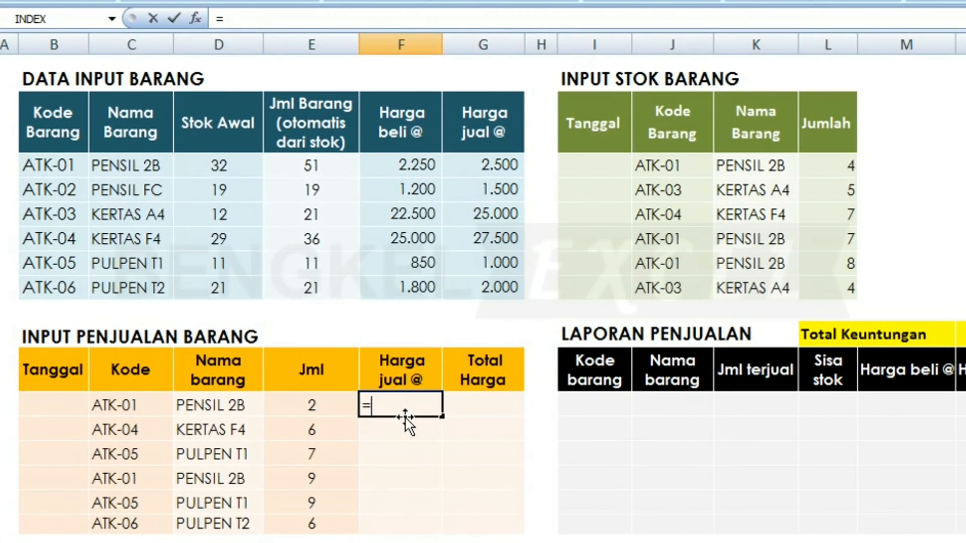
{"action": "type", "text": "if"}
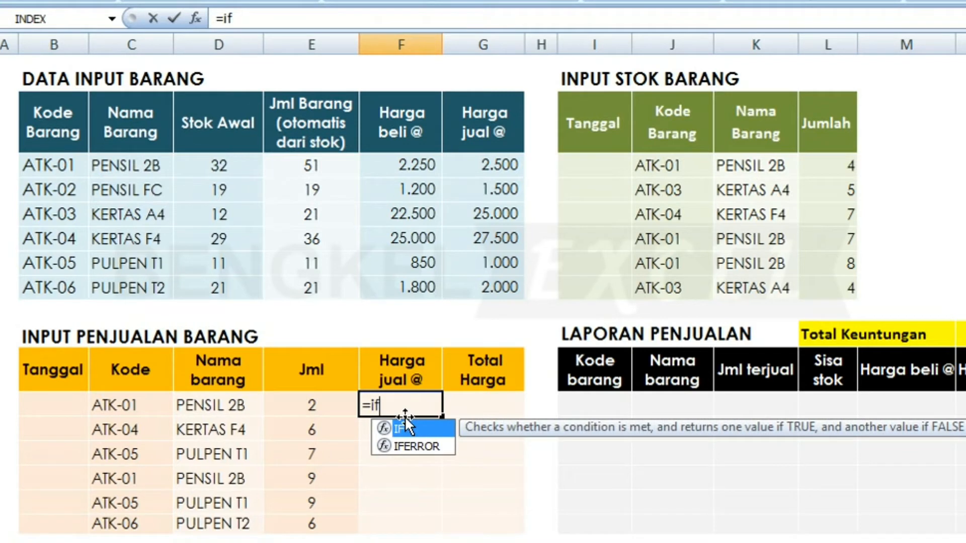
{"action": "key", "text": "Down"}
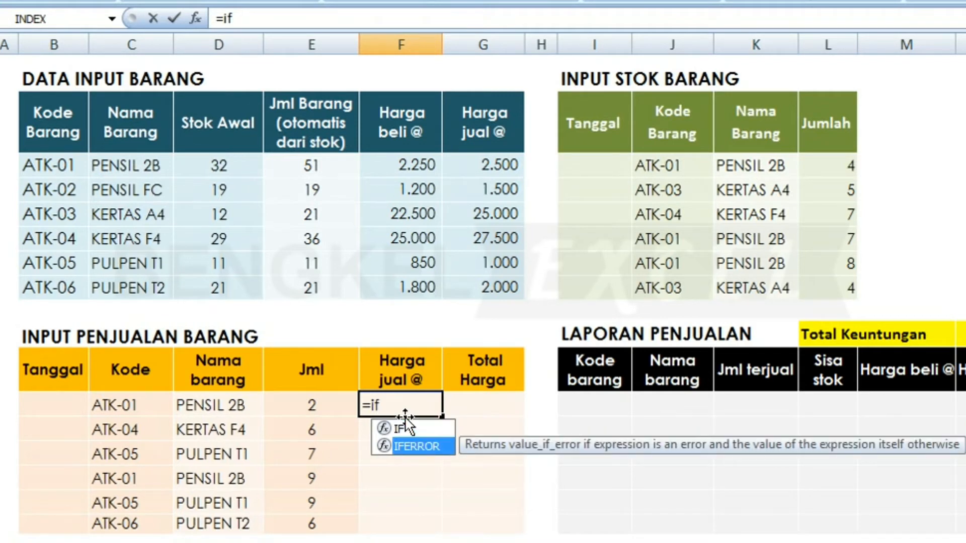
{"action": "key", "text": "Tab"}
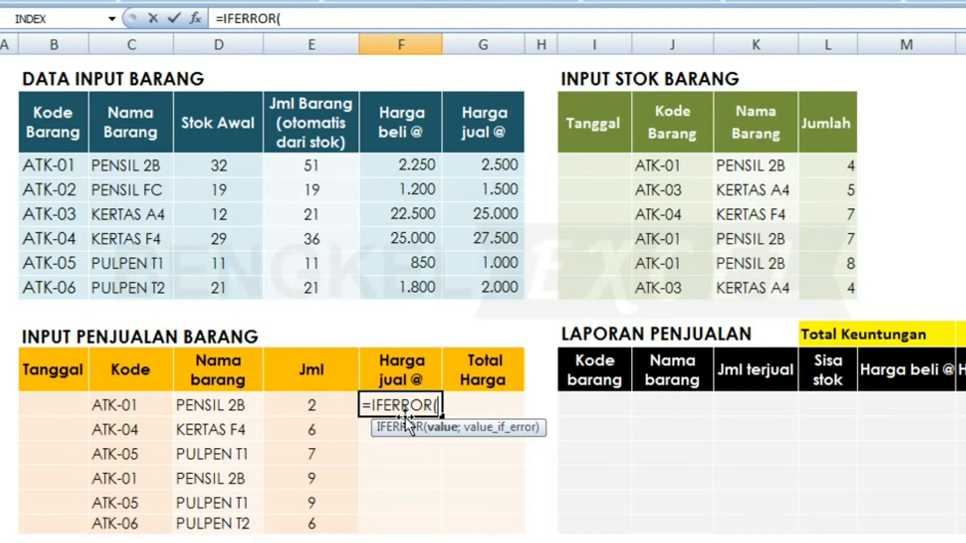
{"action": "type", "text": "vlo"}
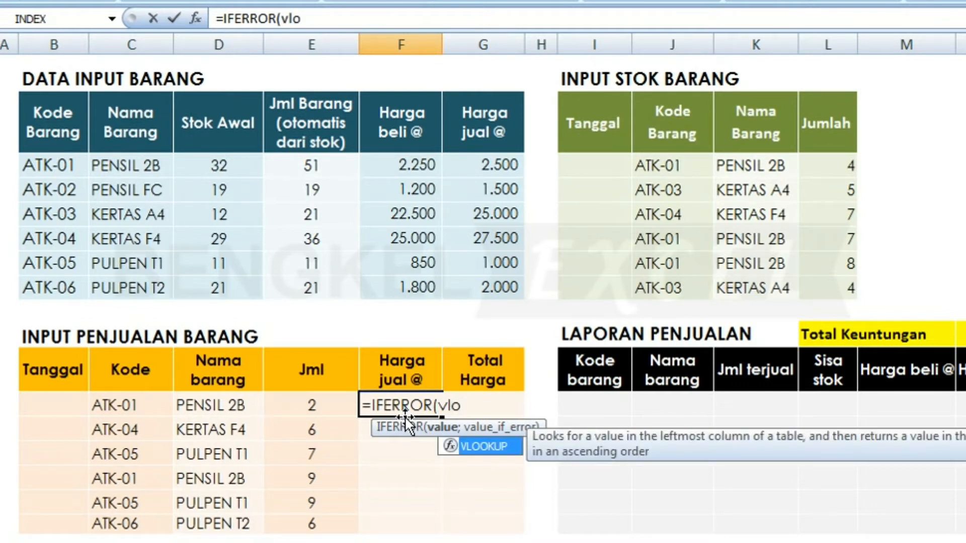
{"action": "key", "text": "Tab"}
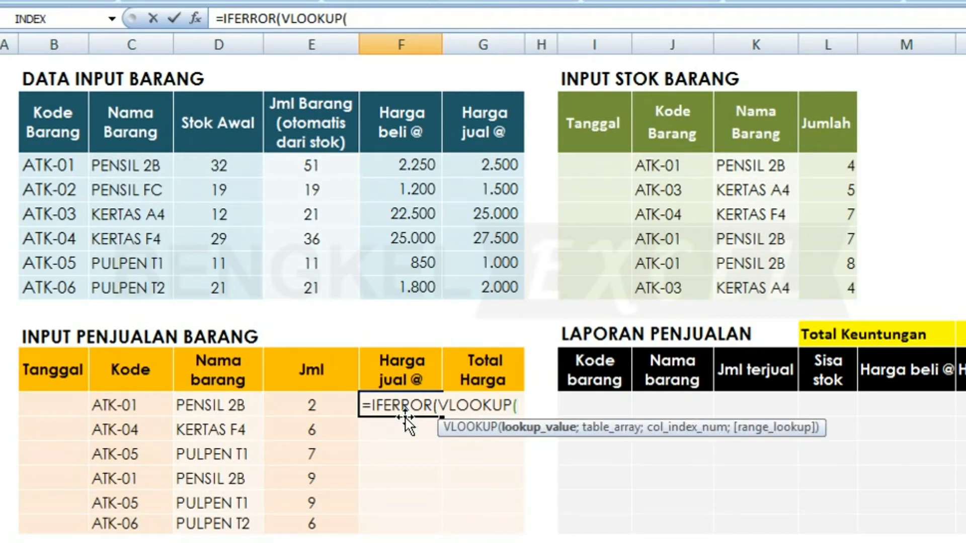
- Give the VLOOKUP in F12 the lookup value C12 and the absolute table range $B$3:$G$8
{"action": "left_click", "coordinate": [129, 404]}
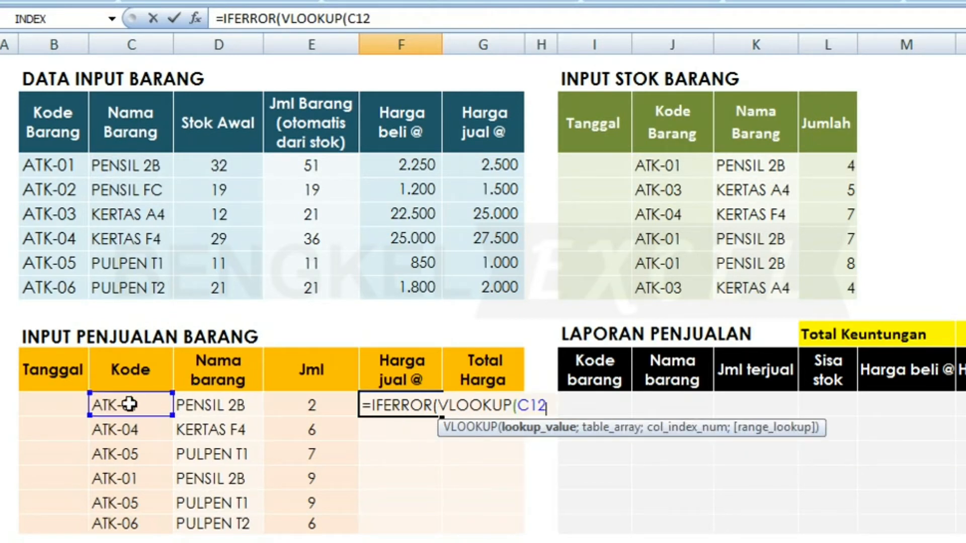
{"action": "type", "text": ";"}
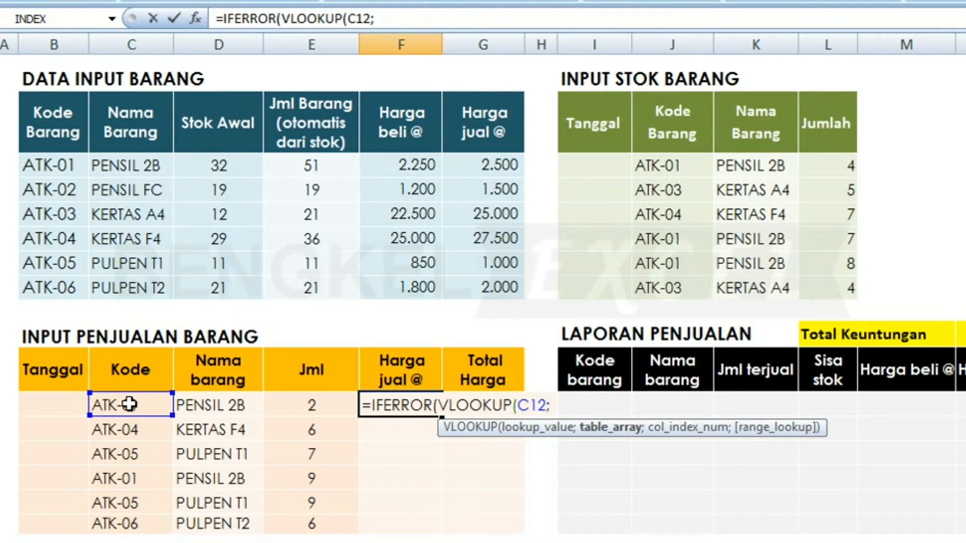
{"action": "left_click_drag", "start_coordinate": [48, 165], "coordinate": [462, 284]}
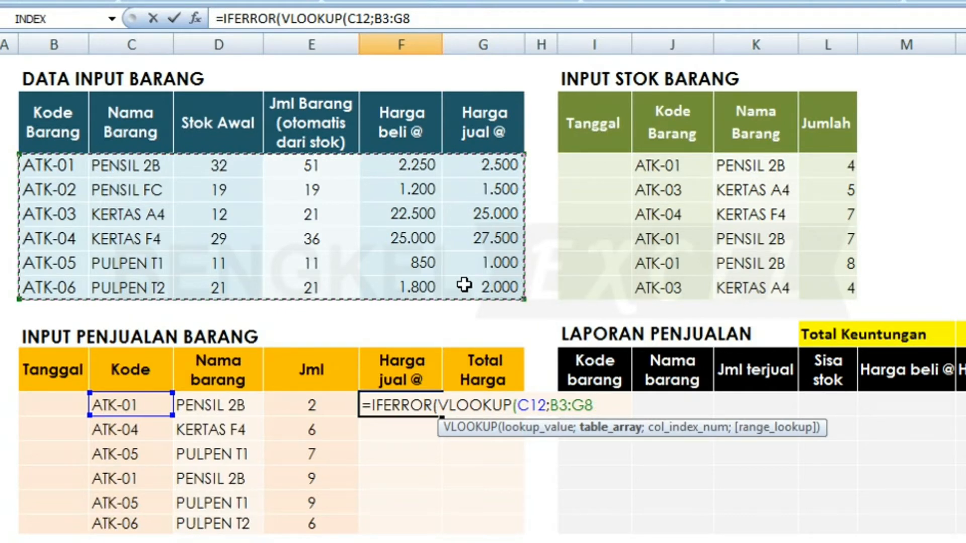
{"action": "key", "text": "F4"}
{"action": "type", "text": ";"}
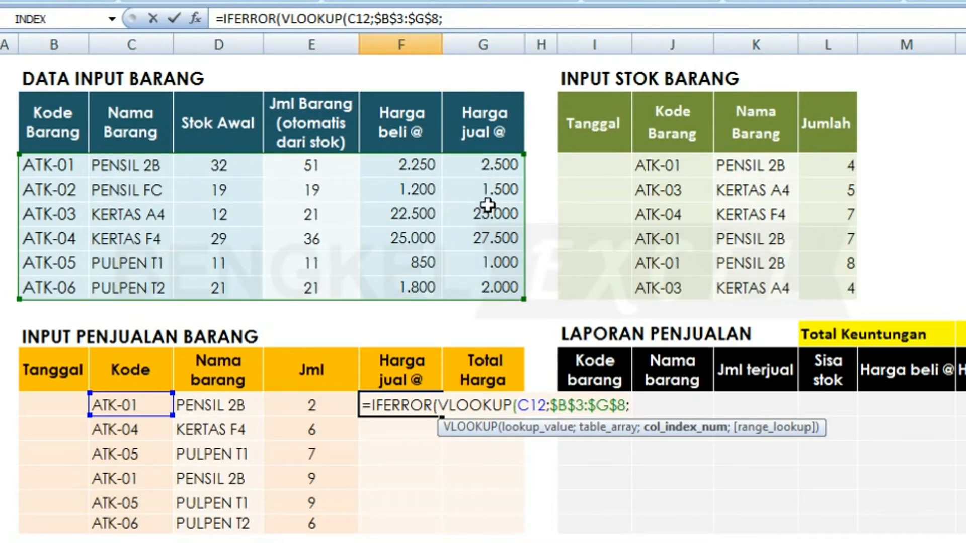
- Finish the F12 formula with column index 6, FALSE for exact match and " " as the error value, and fill it down to F17
{"action": "type", "text": "6;fa"}
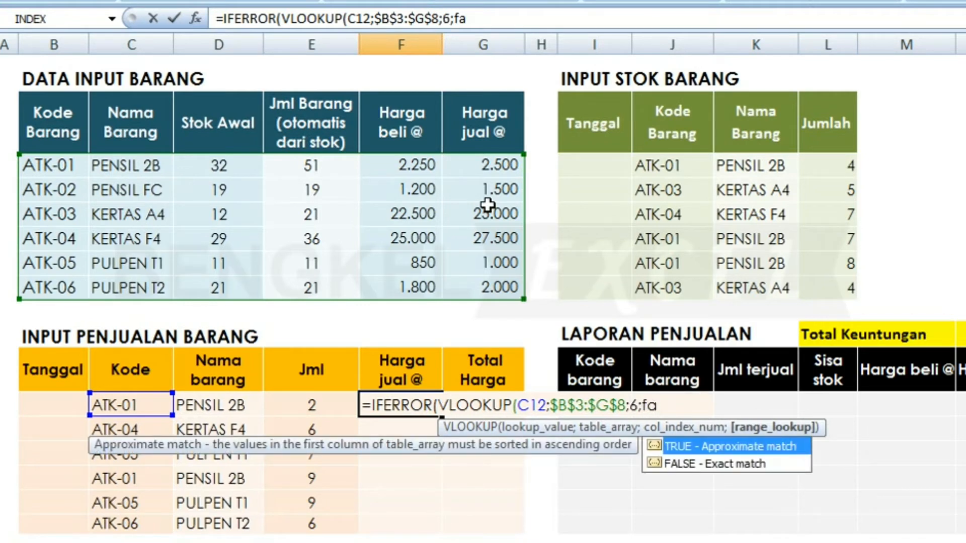
{"action": "key", "text": "Down"}
{"action": "key", "text": "Tab"}
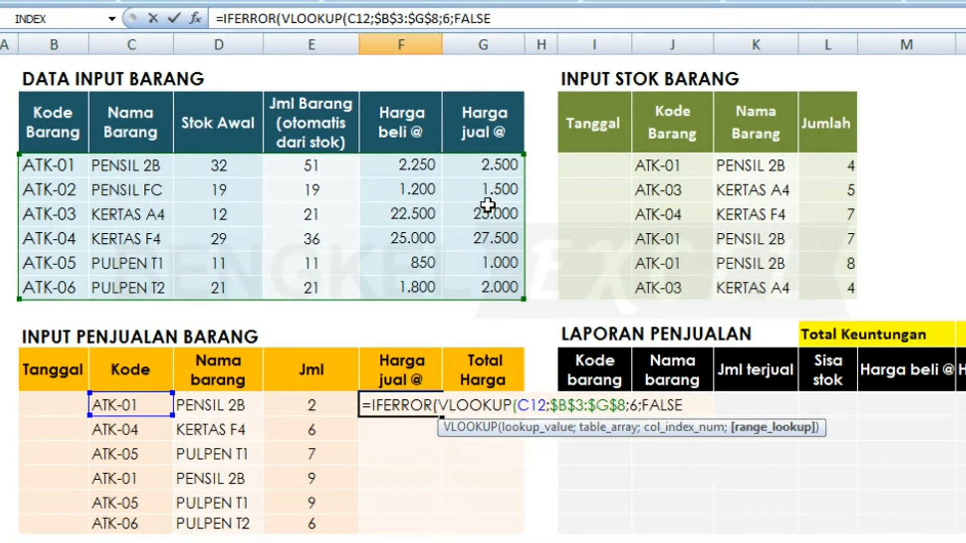
{"action": "type", "text": ")"}
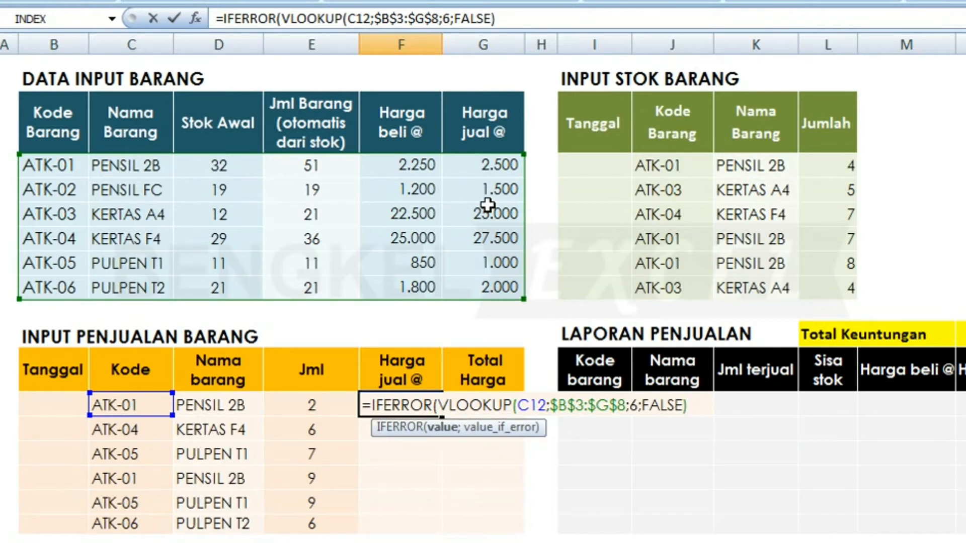
{"action": "type", "text": ";"}
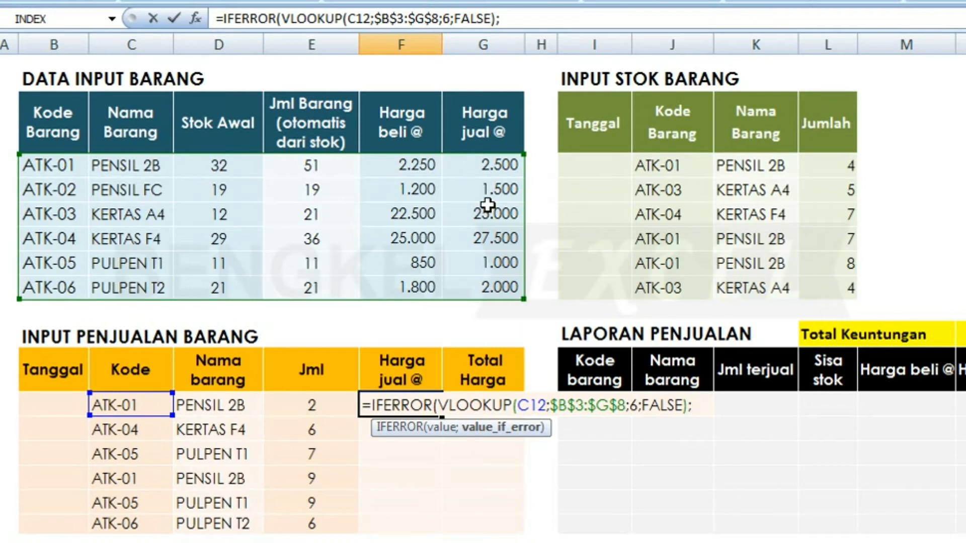
{"action": "type", "text": "\" \")"}
{"action": "key", "text": "Return"}
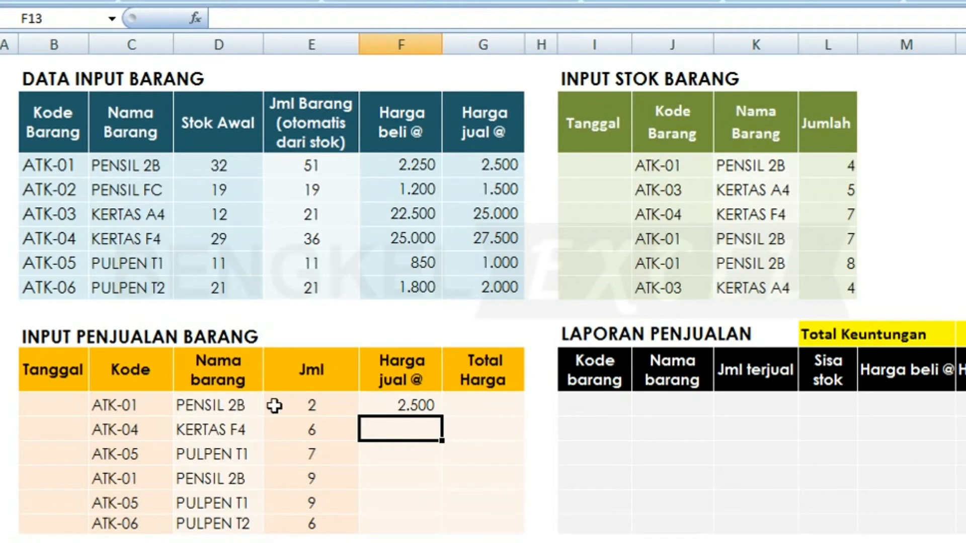
{"action": "left_click", "coordinate": [421, 404]}
{"action": "left_click_drag", "start_coordinate": [439, 420], "coordinate": [426, 534]}
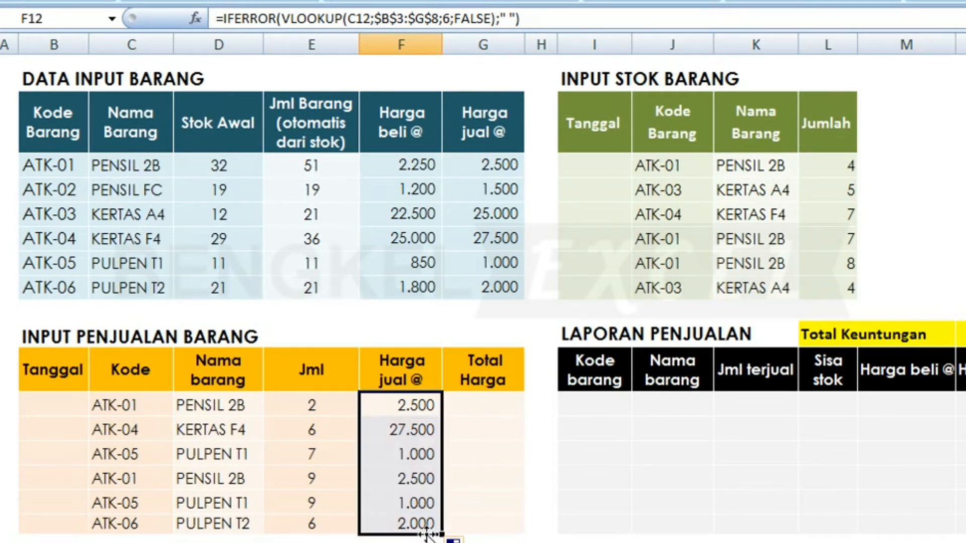
- Calculate Total Harga in G12 with =IFERROR((F12*E12);"") and fill the formula down to G17
{"action": "left_click", "coordinate": [489, 407]}
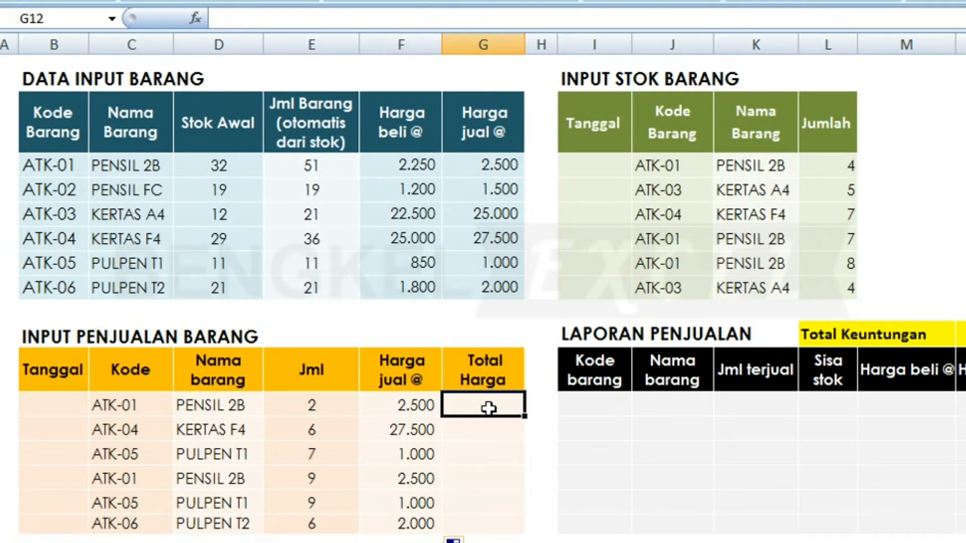
{"action": "type", "text": "="}
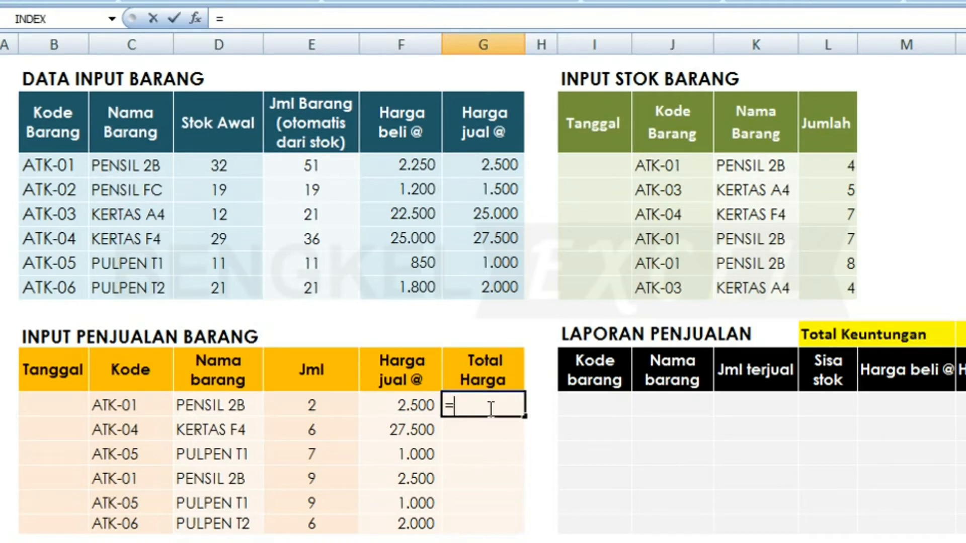
{"action": "type", "text": "ife"}
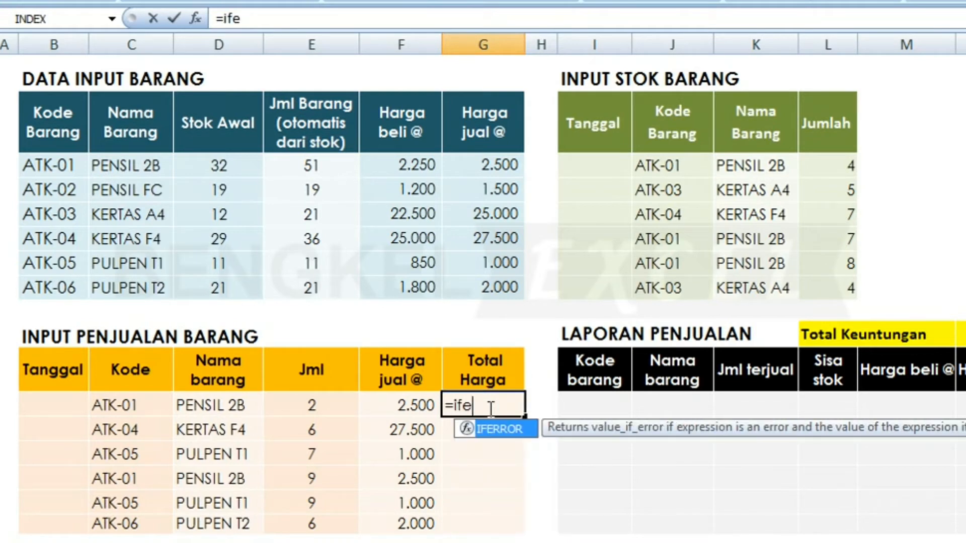
{"action": "key", "text": "Tab"}
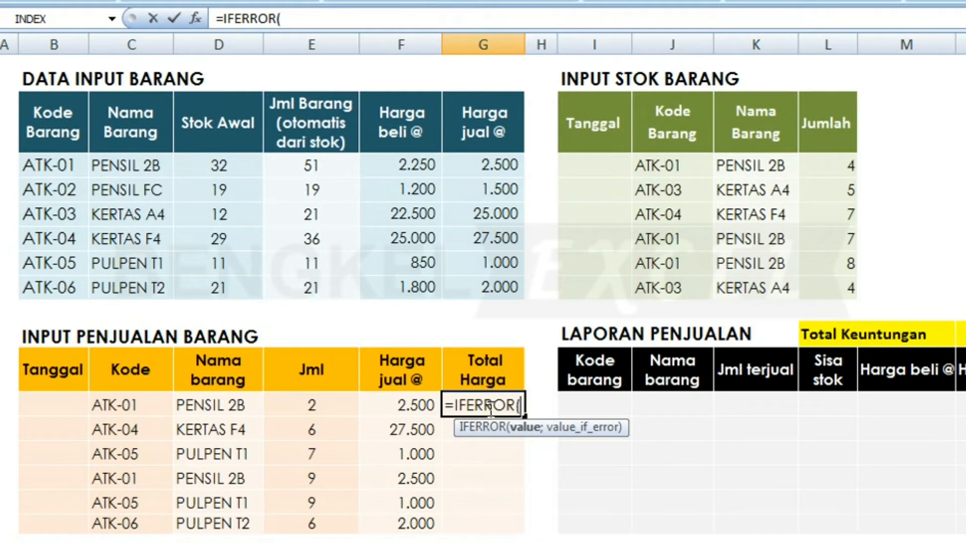
{"action": "type", "text": "("}
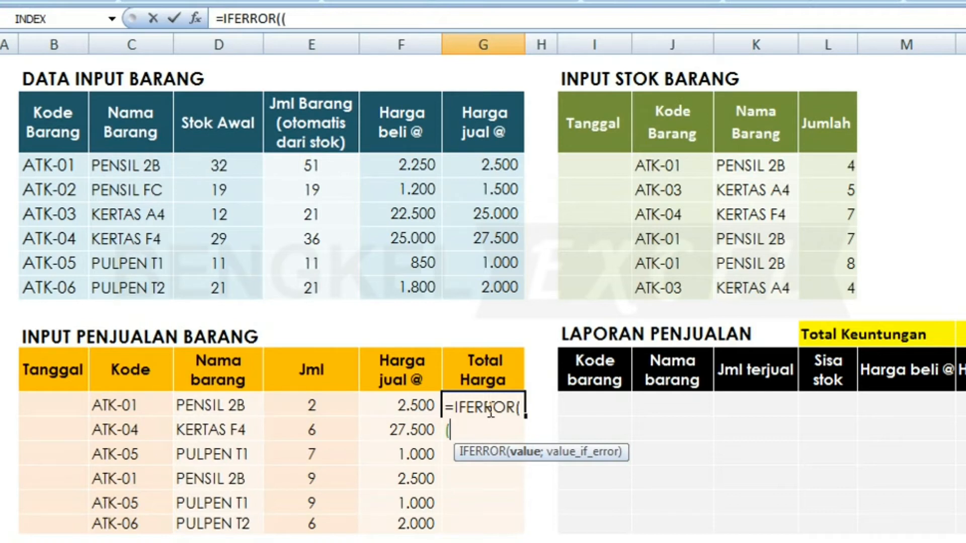
{"action": "left_click", "coordinate": [405, 404]}
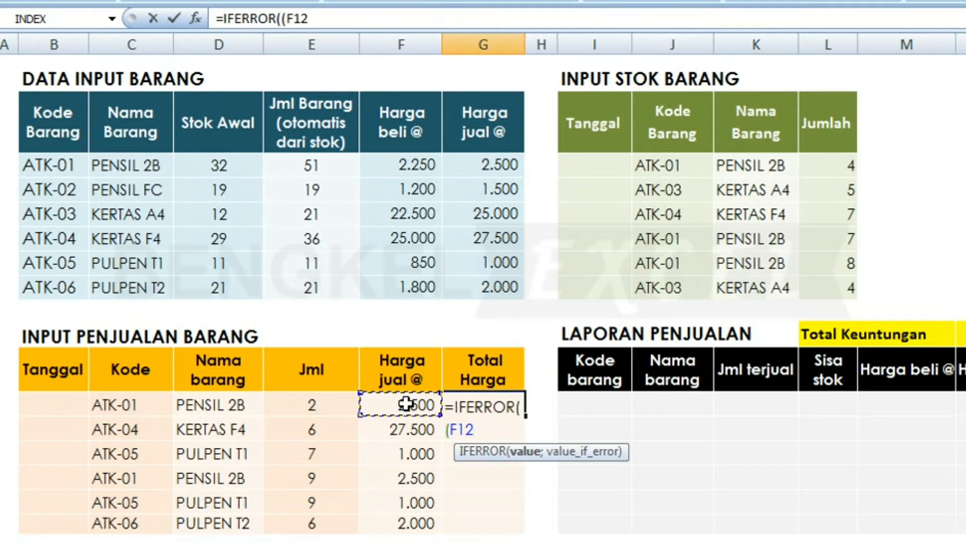
{"action": "type", "text": "*"}
{"action": "left_click", "coordinate": [307, 407]}
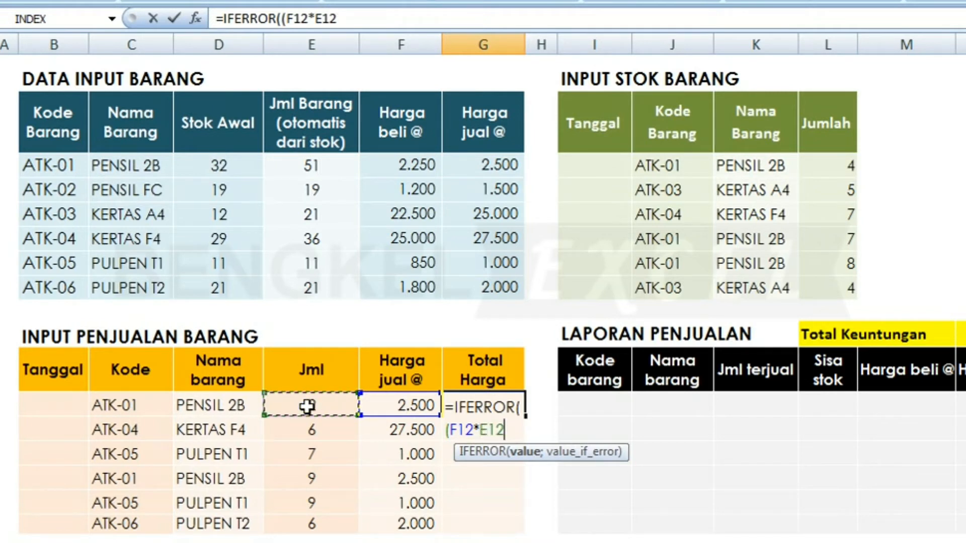
{"action": "type", "text": ");"}
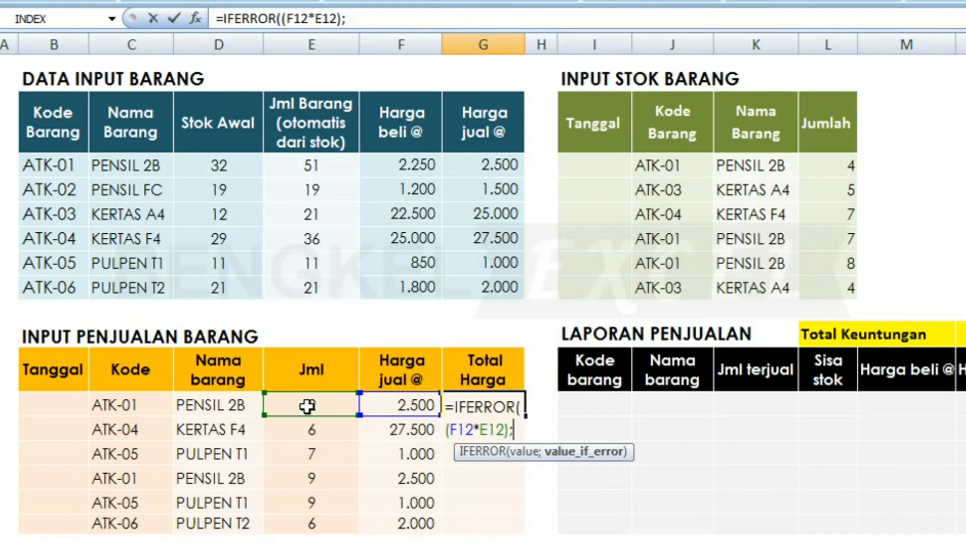
{"action": "type", "text": "\"\")"}
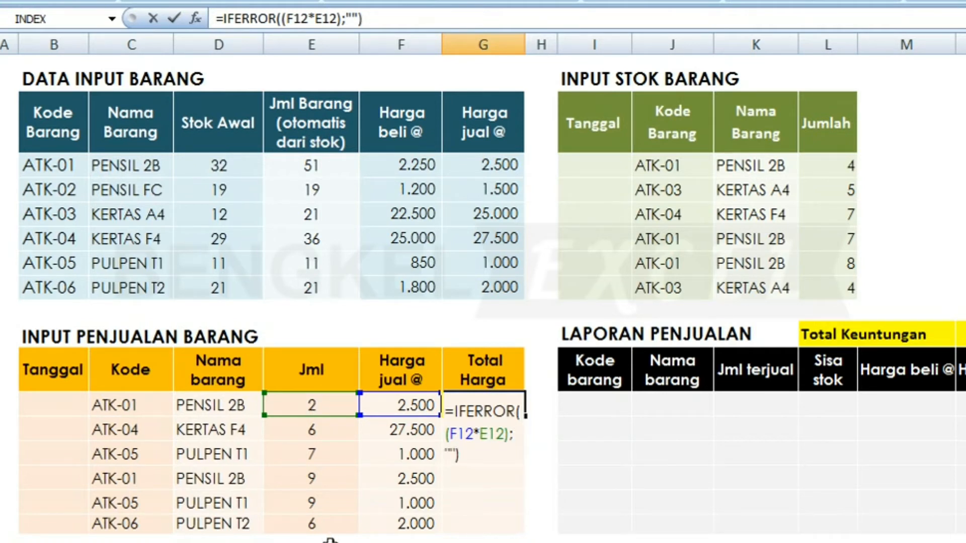
{"action": "key", "text": "Return"}
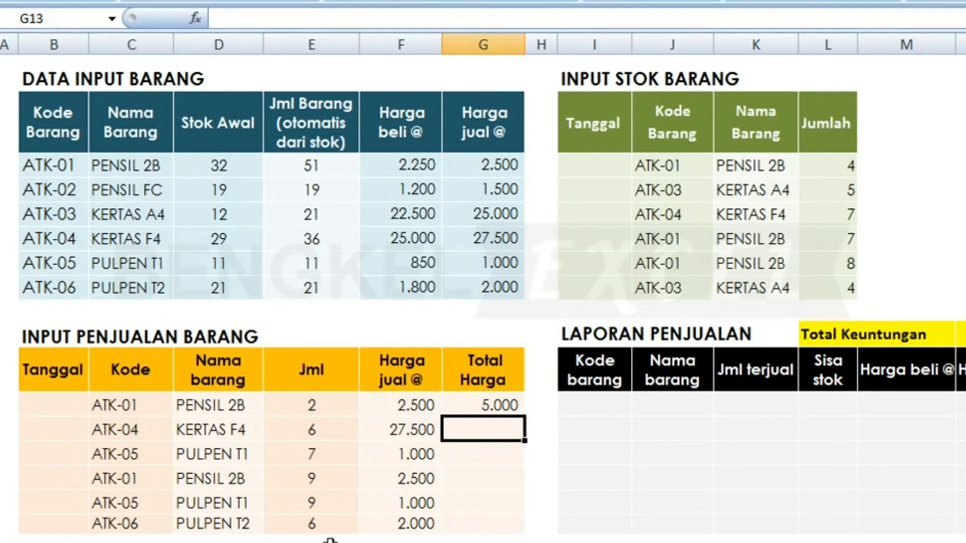
{"action": "left_click", "coordinate": [503, 405]}
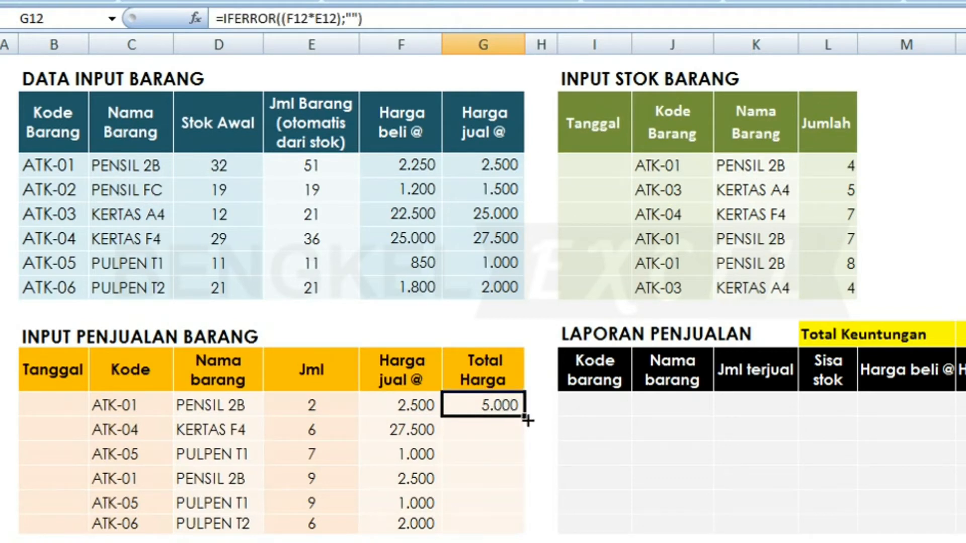
{"action": "double_click", "coordinate": [525, 417]}
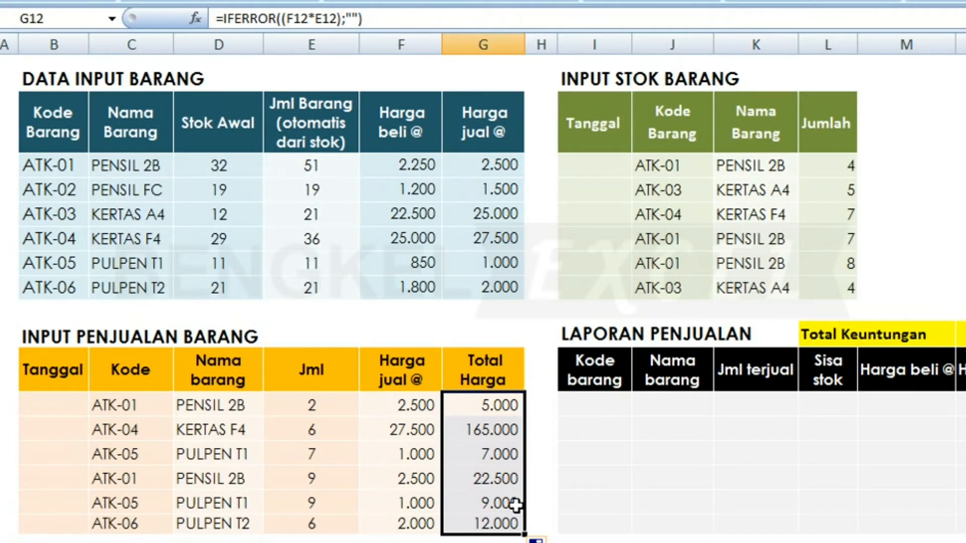
{"action": "key", "text": "Left"}
{"action": "key", "text": "Left"}
{"action": "key", "text": "Left"}
{"action": "key", "text": "Right"}
{"action": "key", "text": "Right"}
{"action": "key", "text": "Right"}
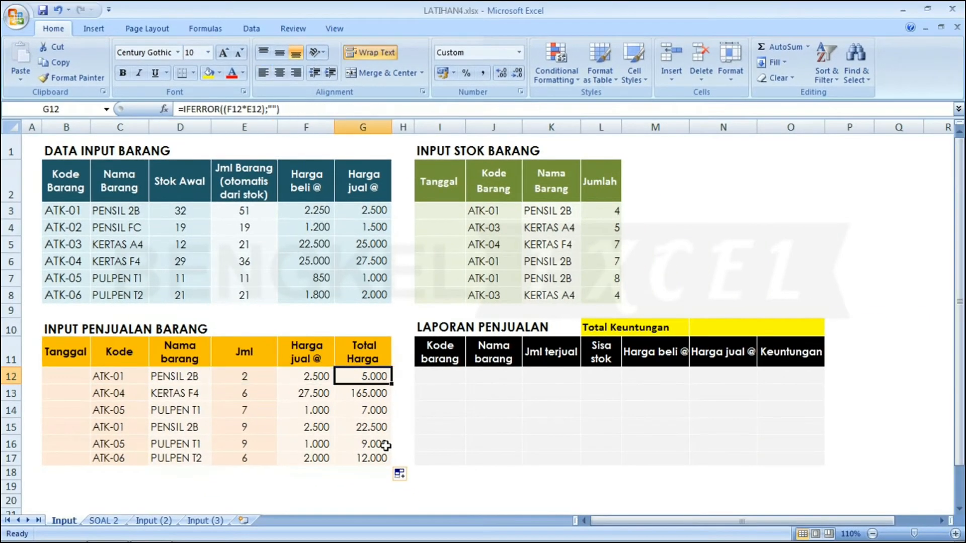
{"action": "key", "text": "Up"}
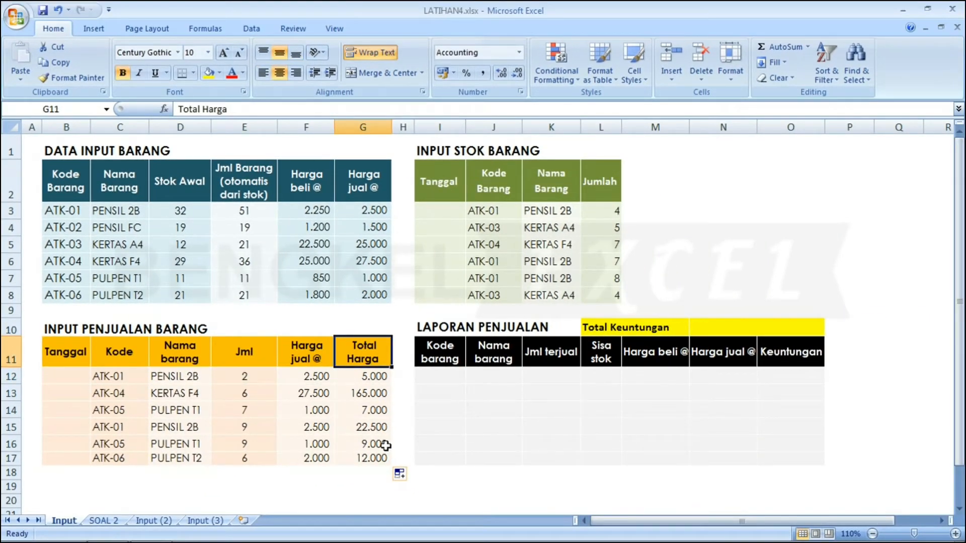
{"action": "key", "text": "Right"}
{"action": "key", "text": "Right"}
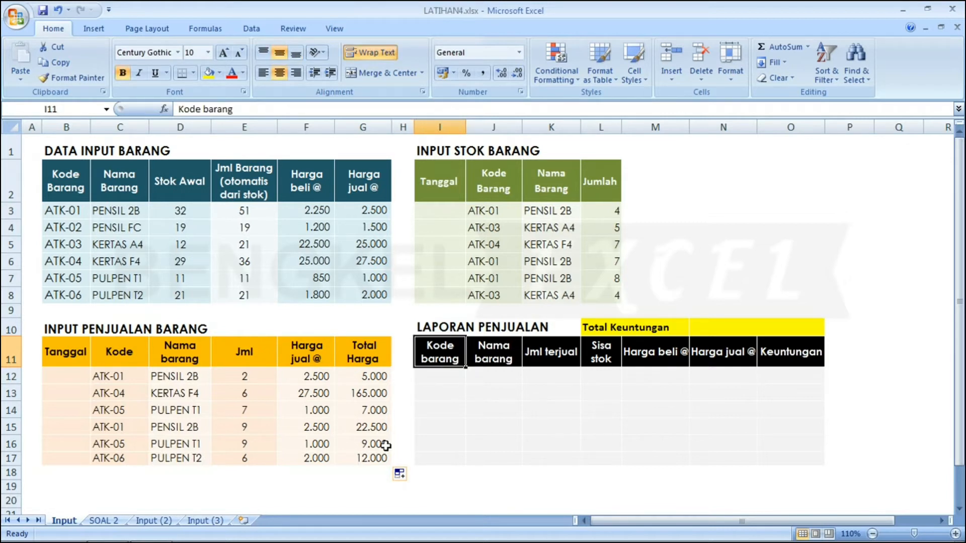
{"action": "key", "text": "Down"}
{"action": "key", "text": "Down"}
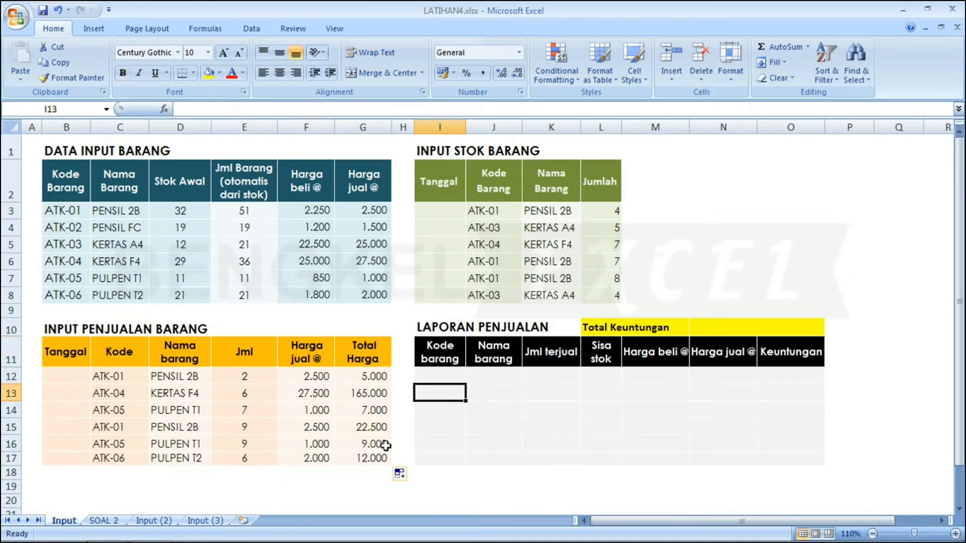
- Examine the Kode barang column of LAPORAN PENJUALAN against the source item codes in DATA INPUT BARANG
{"action": "left_click", "coordinate": [439, 376]}
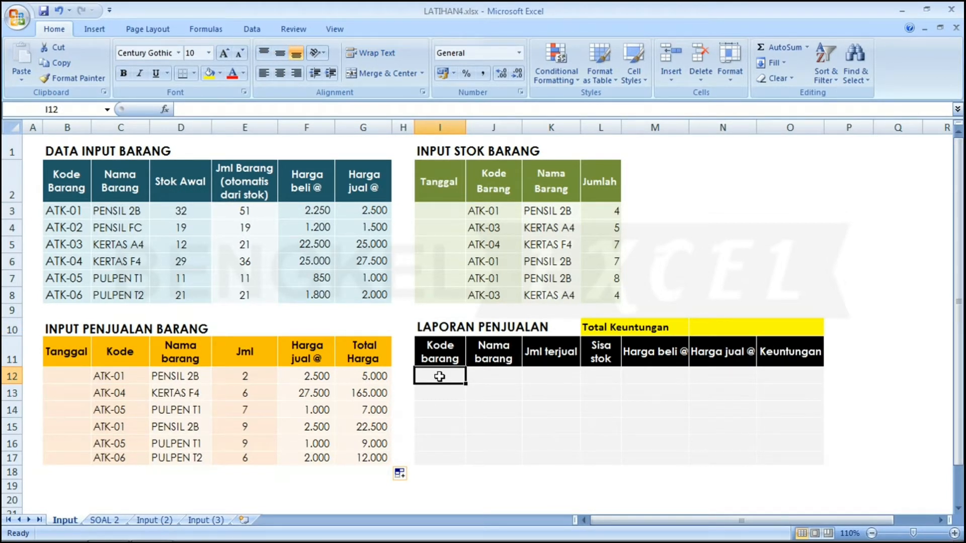
{"action": "key", "text": "Up"}
{"action": "key", "text": "Up"}
{"action": "key", "text": "Up"}
{"action": "key", "text": "Left"}
{"action": "key", "text": "Left"}
{"action": "key", "text": "Left"}
{"action": "key", "text": "Left"}
{"action": "key", "text": "Left"}
{"action": "key", "text": "Left"}
{"action": "key", "text": "Left"}
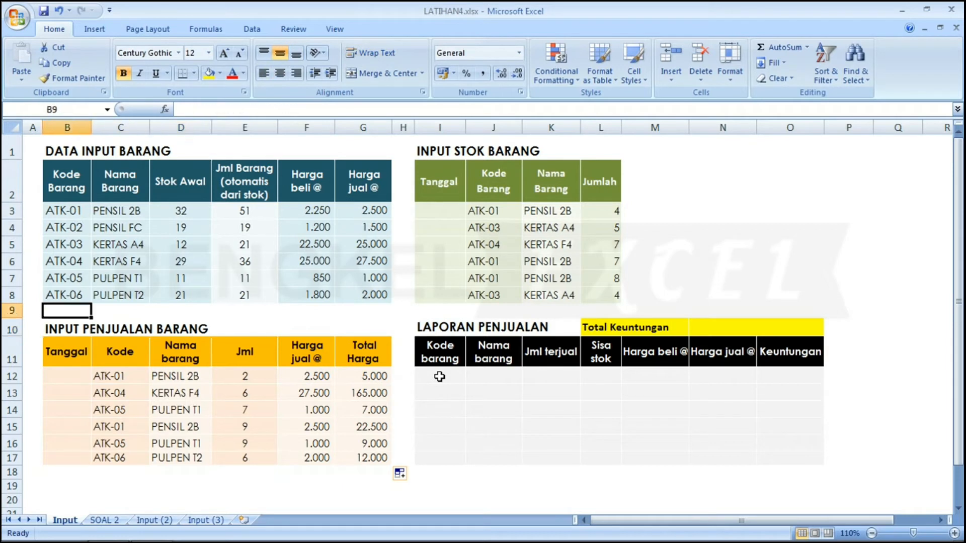
{"action": "key", "text": "Up"}
{"action": "key", "text": "Up"}
{"action": "key", "text": "Up"}
{"action": "key", "text": "Up"}
{"action": "key", "text": "Up"}
{"action": "key", "text": "Up"}
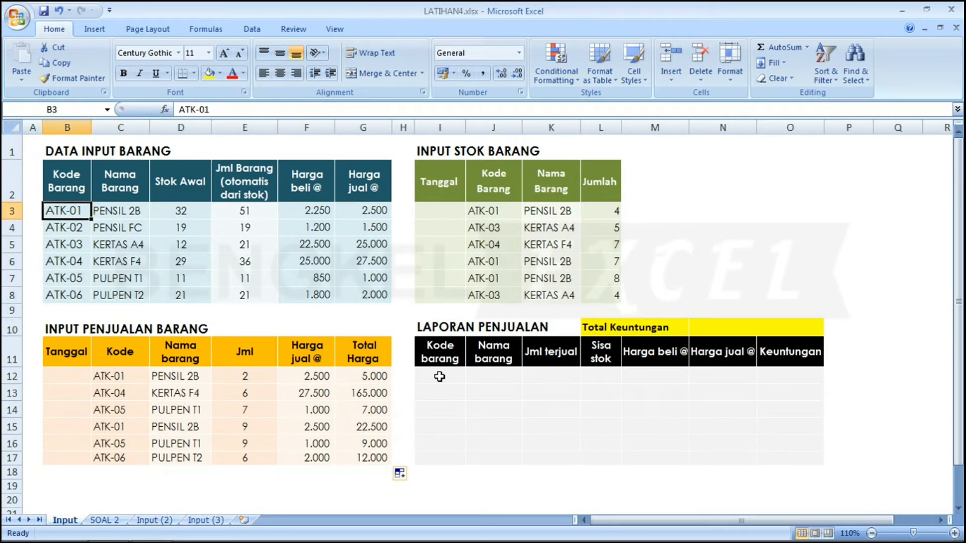
{"action": "key", "text": "Down"}
{"action": "key", "text": "Down"}
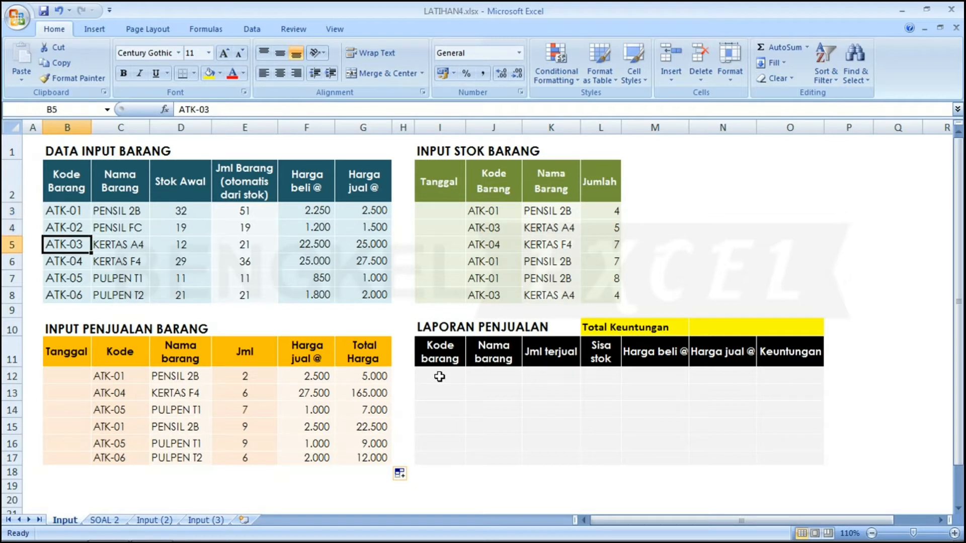
- Start the Kode barang formula of LAPORAN PENJUALAN in I12 with an IF function
{"action": "left_click", "coordinate": [439, 376]}
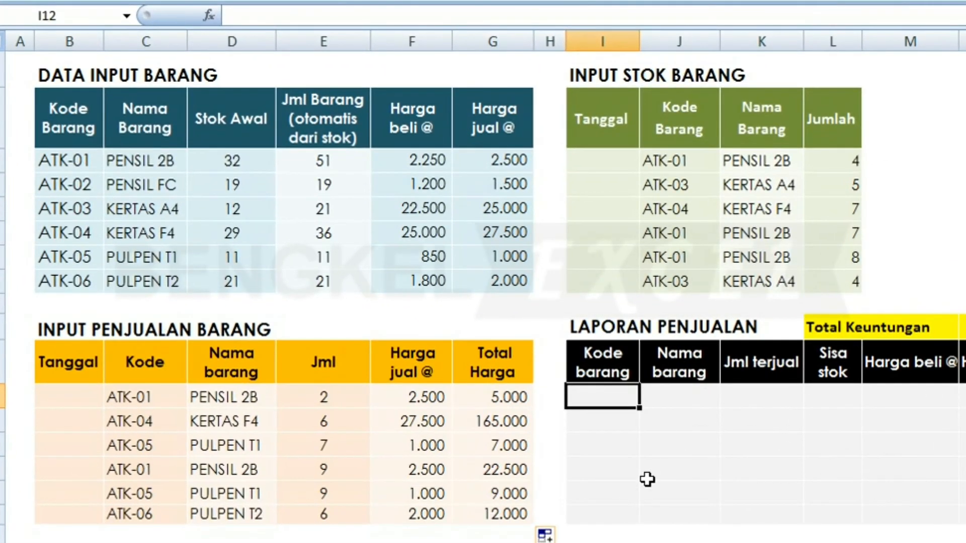
{"action": "type", "text": "="}
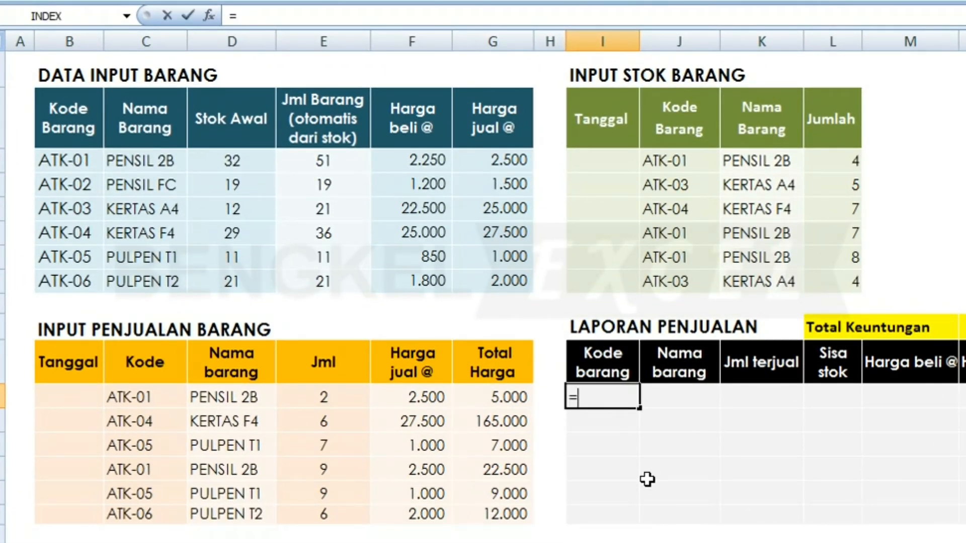
{"action": "type", "text": "if"}
{"action": "key", "text": "Tab"}
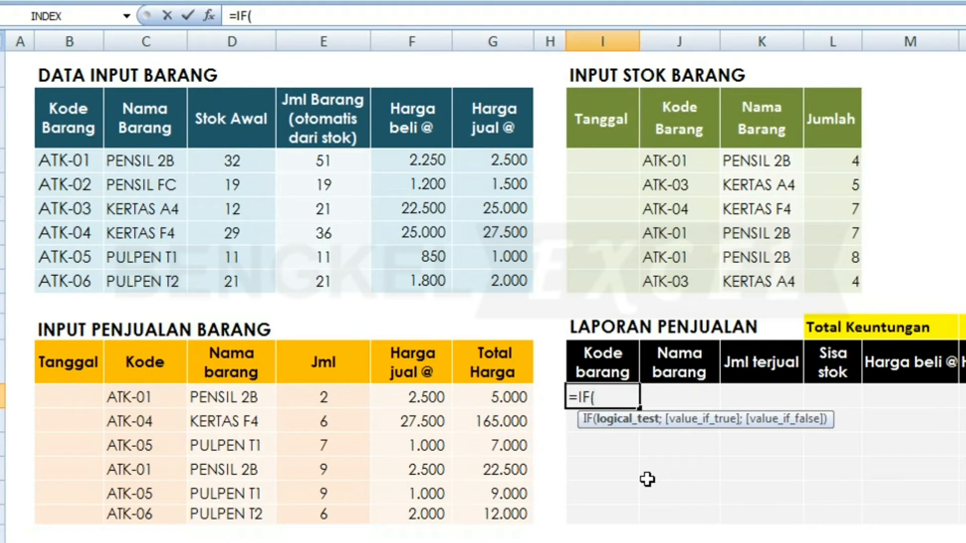
{"action": "type", "text": "isb"}
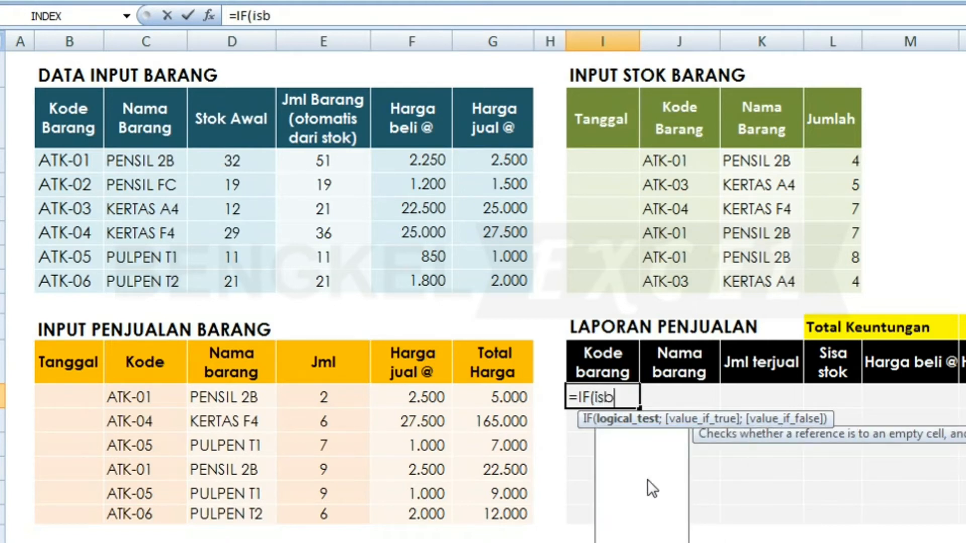
{"action": "type", "text": "l"}
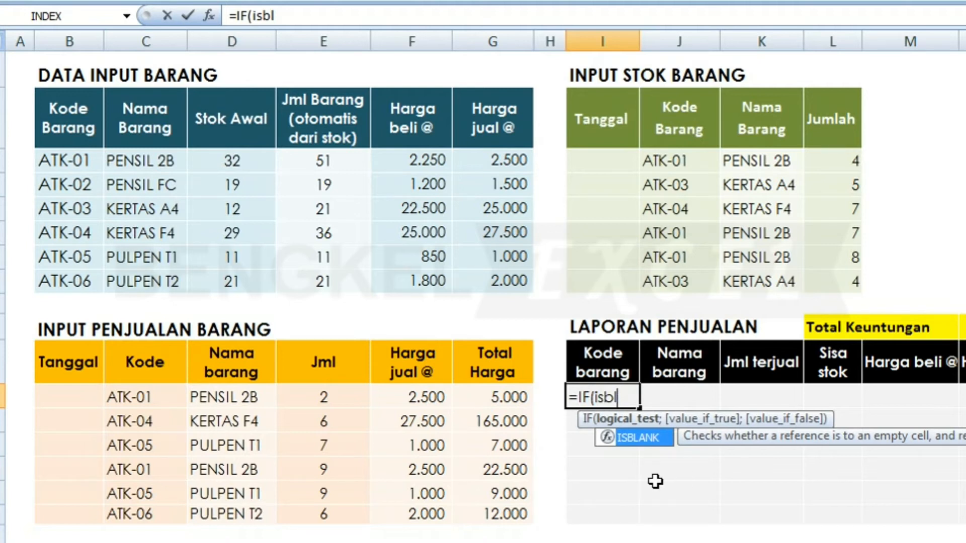
{"action": "key", "text": "BackSpace"}
{"action": "key", "text": "BackSpace"}
{"action": "key", "text": "BackSpace"}
{"action": "key", "text": "BackSpace"}
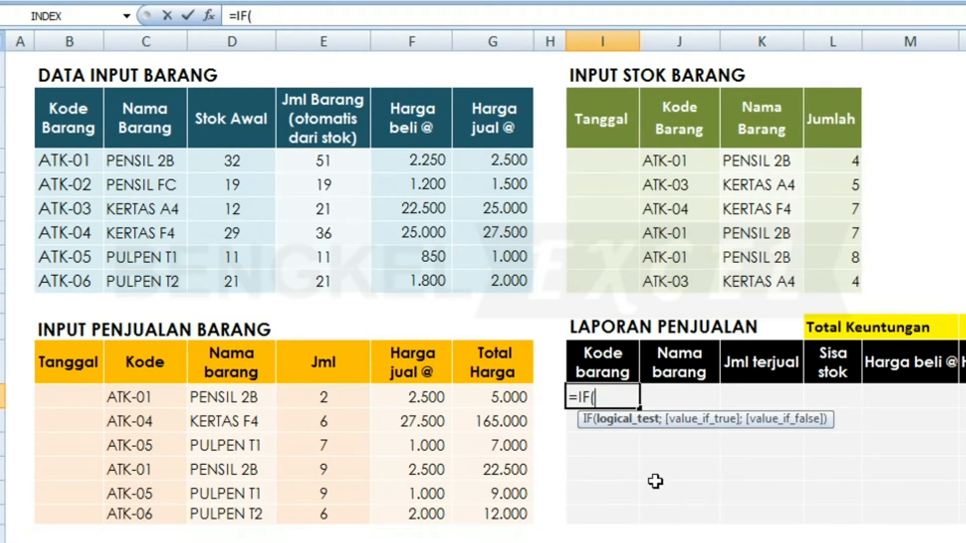
- Complete the Kode barang formula in I12 as =IF(ISBLANK(B3);" ";B3)
{"action": "type", "text": "IS"}
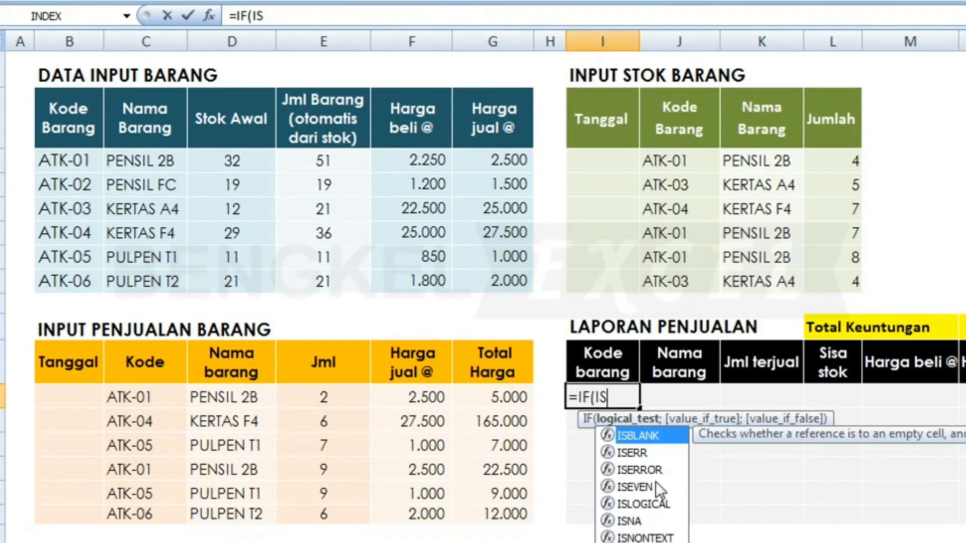
{"action": "key", "text": "BackSpace"}
{"action": "key", "text": "BackSpace"}
{"action": "key", "text": "Tab"}
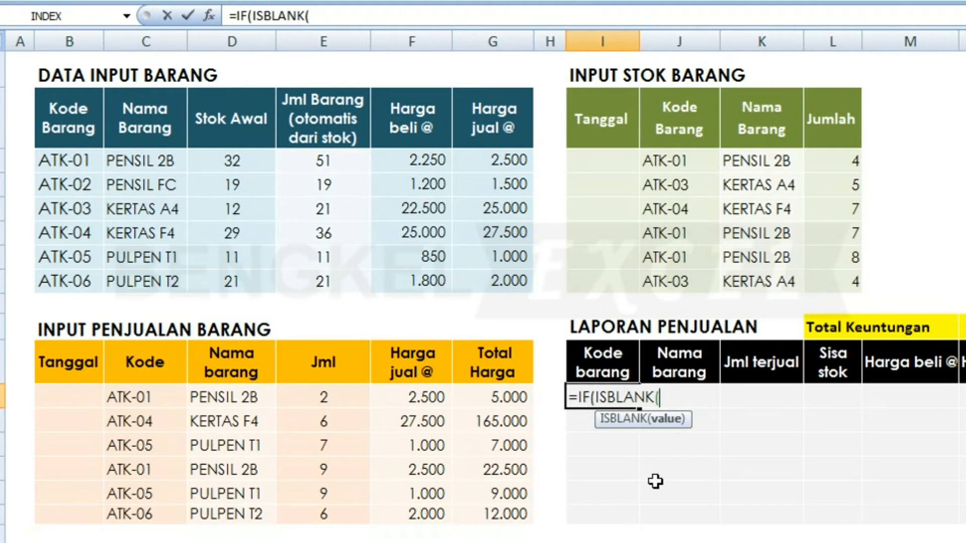
{"action": "left_click", "coordinate": [56, 158]}
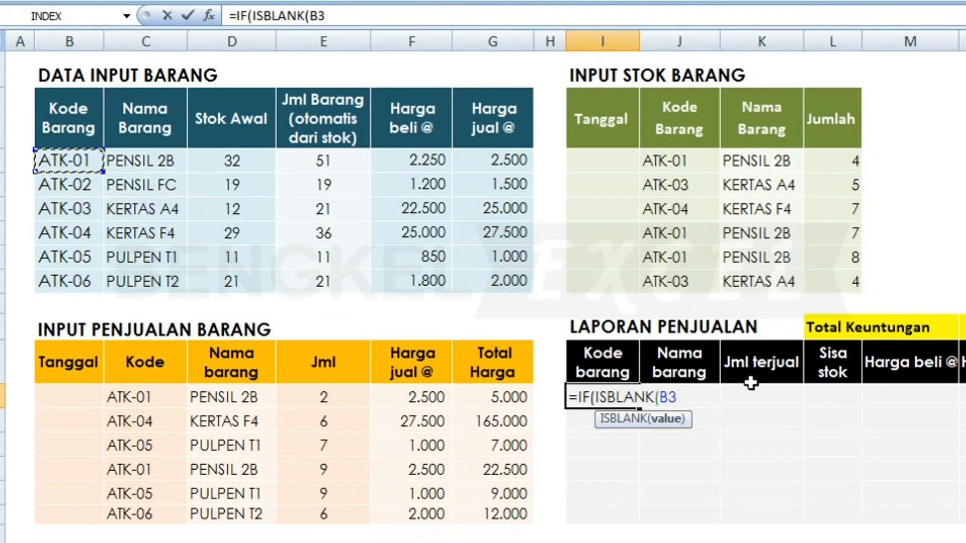
{"action": "type", "text": ")"}
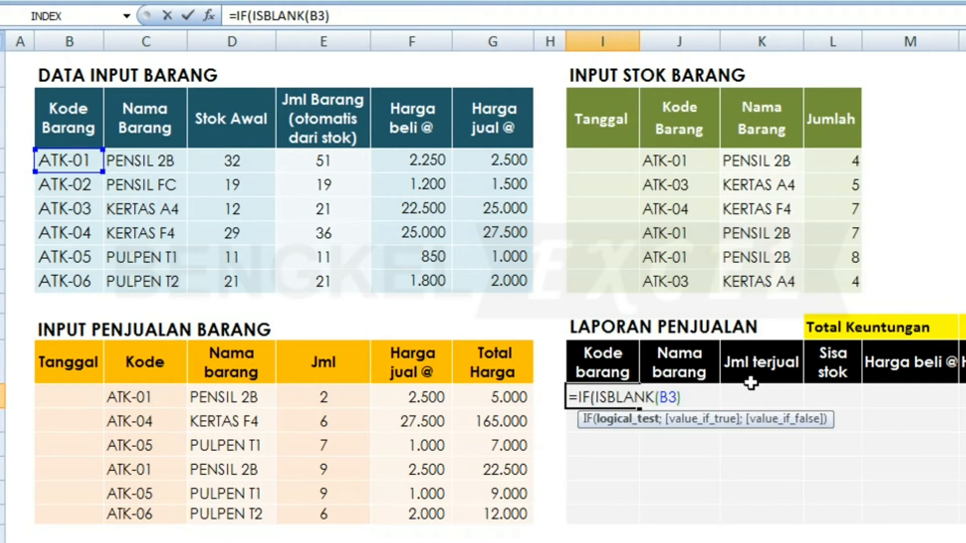
{"action": "type", "text": ";"}
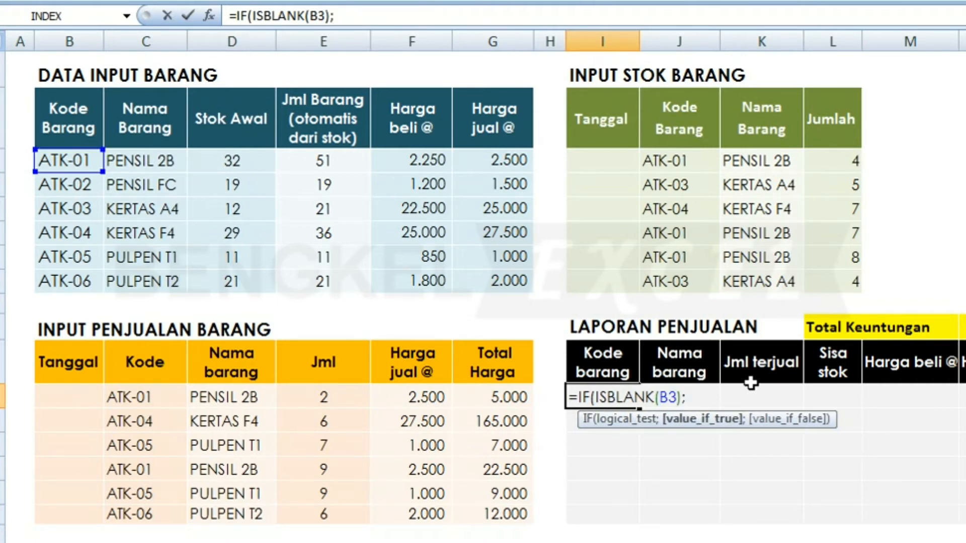
{"action": "type", "text": "\" \";"}
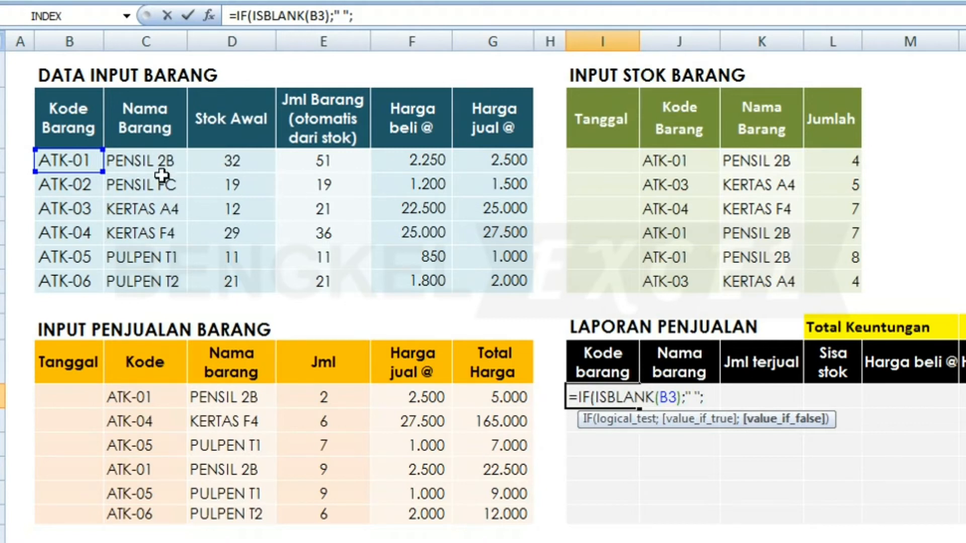
{"action": "left_click", "coordinate": [82, 161]}
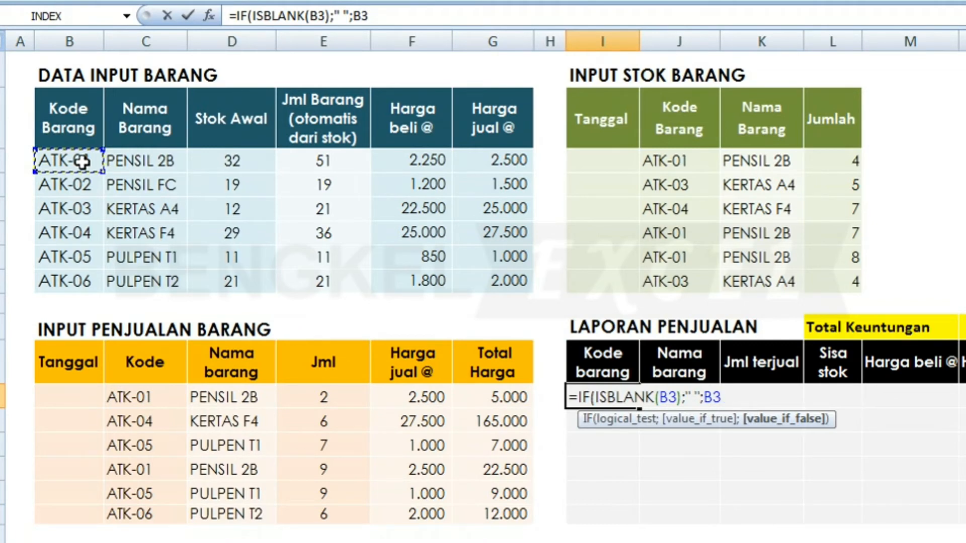
{"action": "type", "text": ")"}
{"action": "key", "text": "Return"}
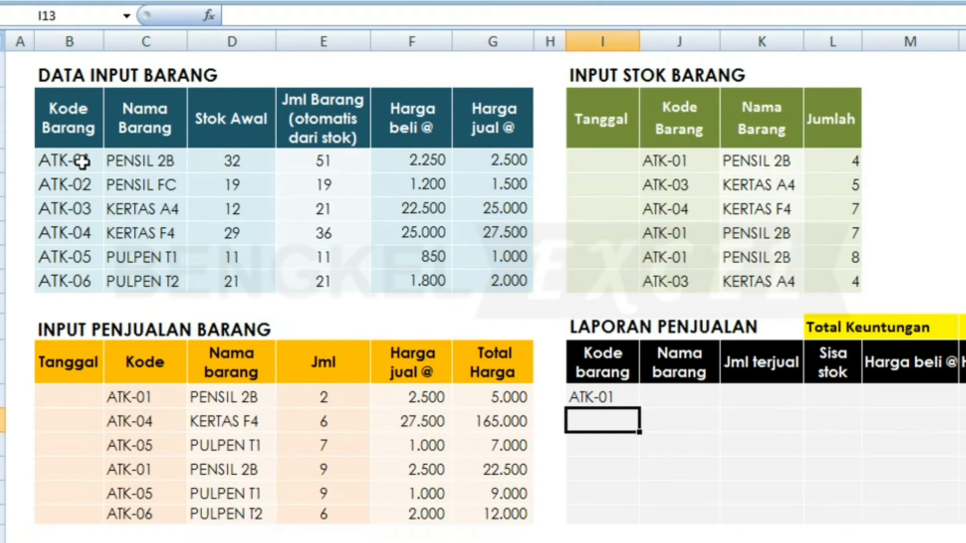
- Test the I12 formula by clearing the item code in B3 and undoing the deletion
{"action": "left_click", "coordinate": [76, 160]}
{"action": "key", "text": "BackSpace"}
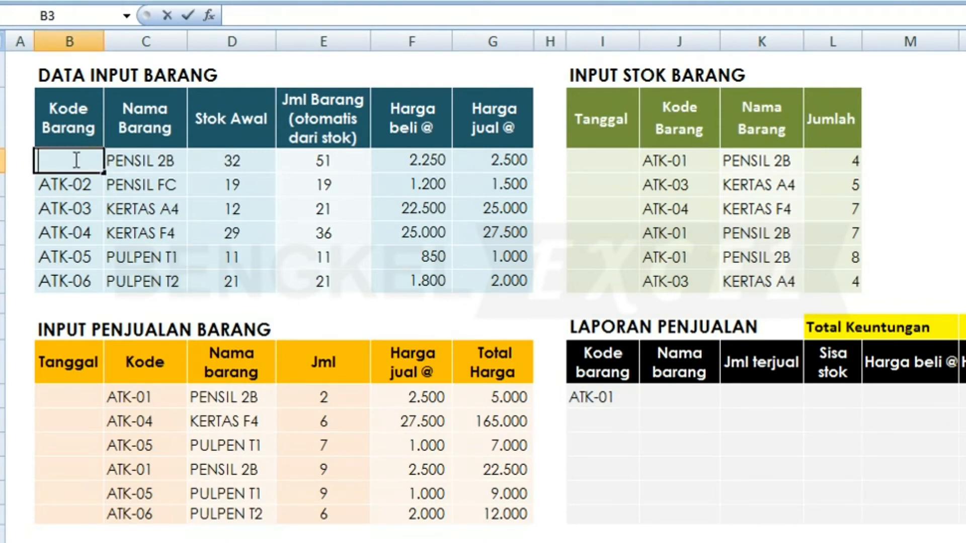
{"action": "key", "text": "Return"}
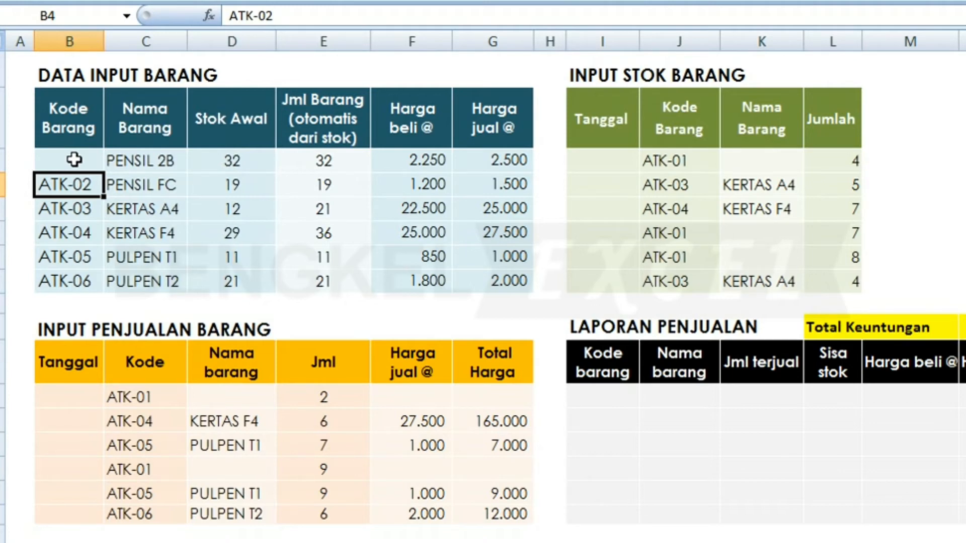
{"action": "key", "text": "ctrl+z"}
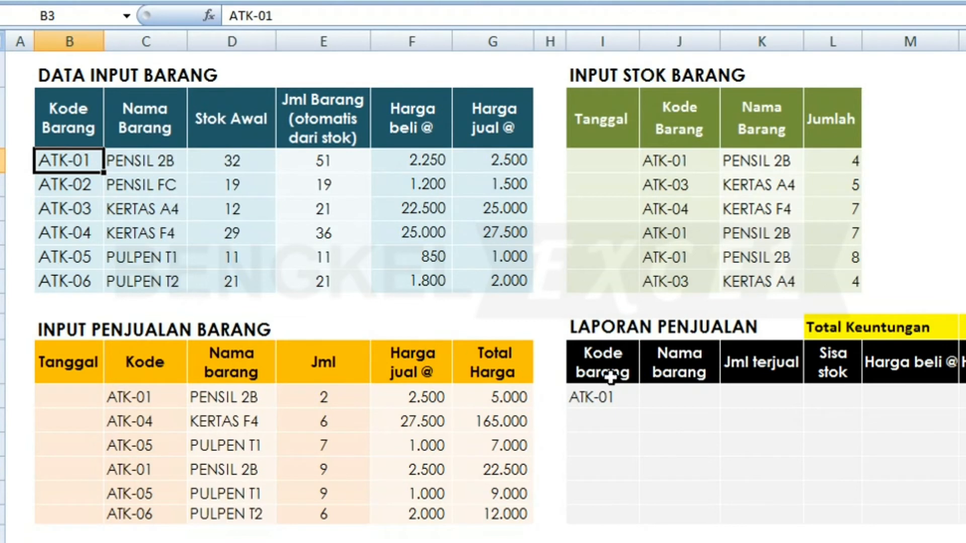
- Fill the Kode barang formula from I12 down to I17
{"action": "left_click", "coordinate": [604, 396]}
{"action": "left_click_drag", "start_coordinate": [644, 403], "coordinate": [631, 532]}
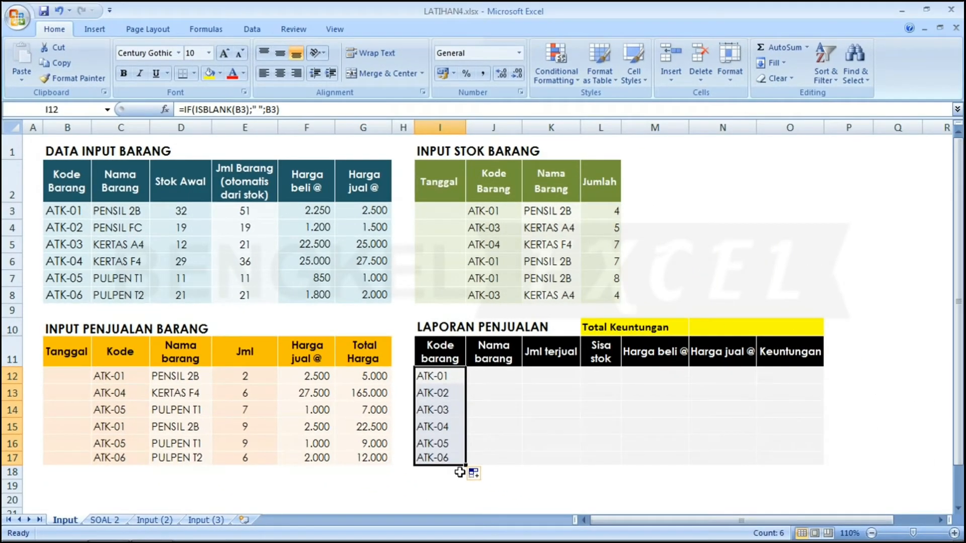
- Start the Nama barang formula of LAPORAN PENJUALAN in J12 with =IF(ISBLANK(C3);
{"action": "left_click", "coordinate": [491, 374]}
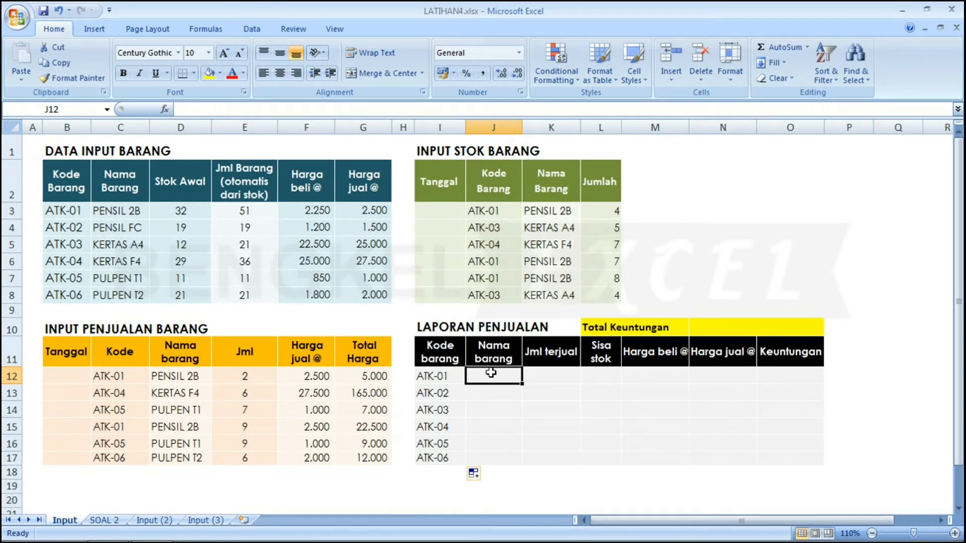
{"action": "key", "text": "Left"}
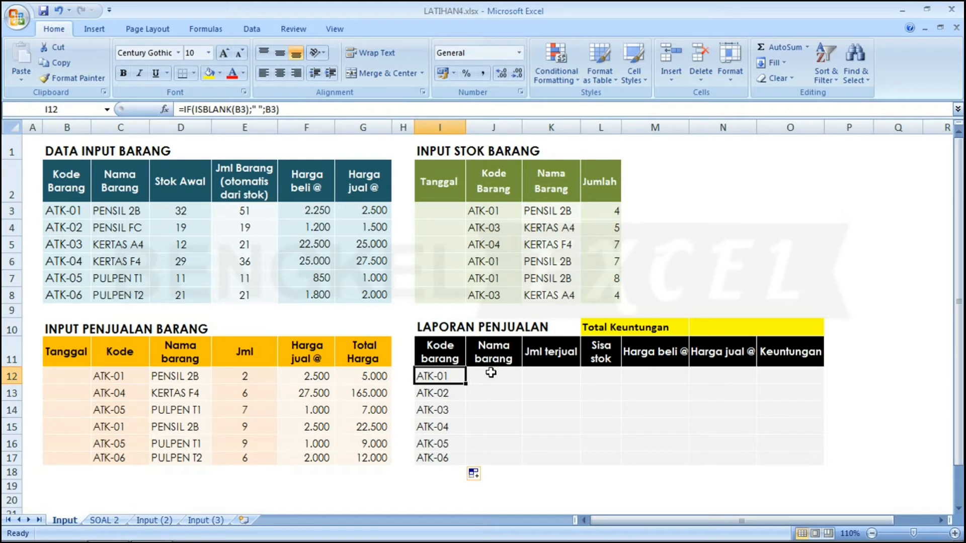
{"action": "key", "text": "Right"}
{"action": "key", "text": "Left"}
{"action": "key", "text": "Right"}
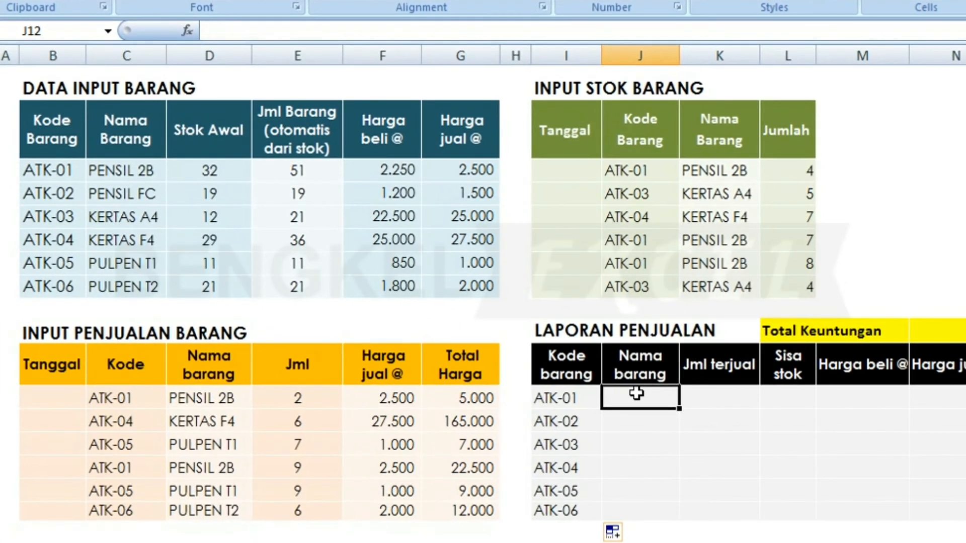
{"action": "type", "text": "="}
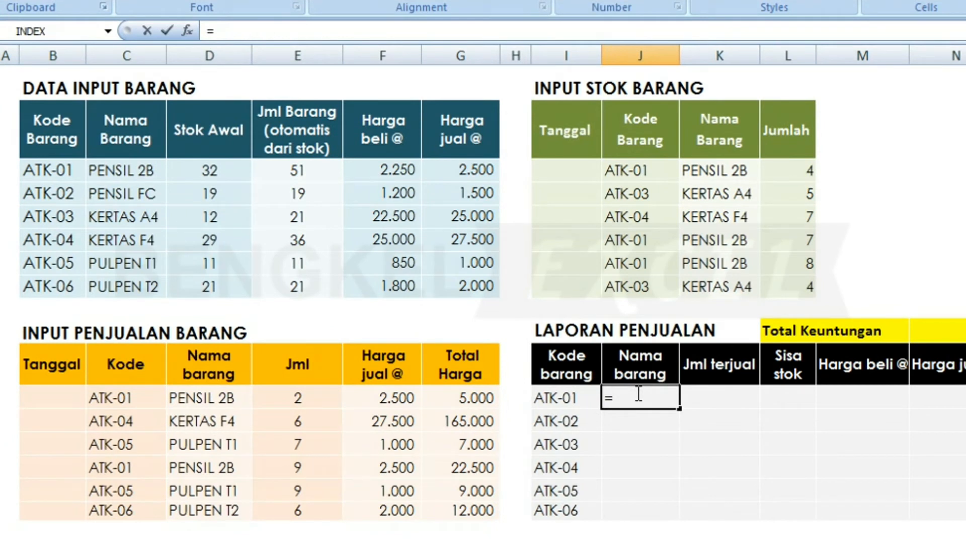
{"action": "type", "text": "IF"}
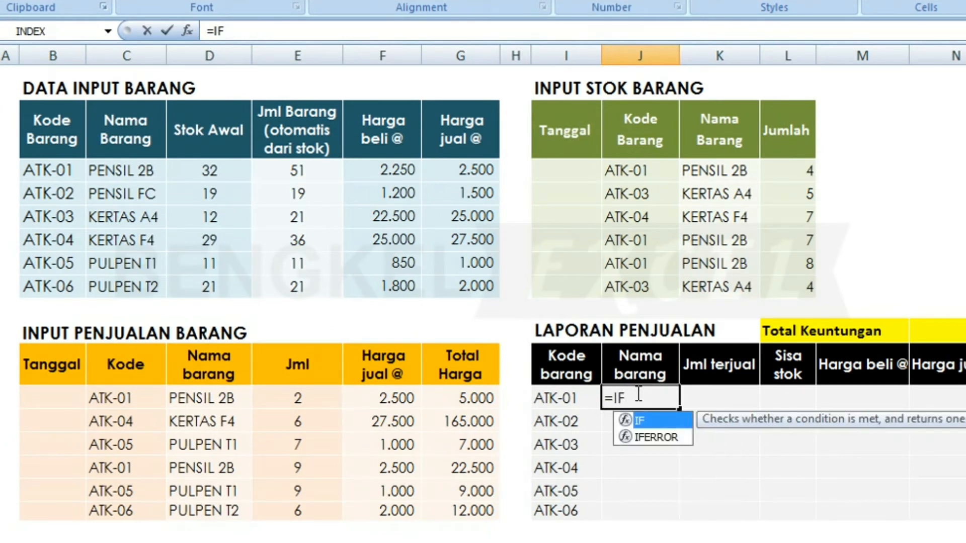
{"action": "type", "text": "(IS"}
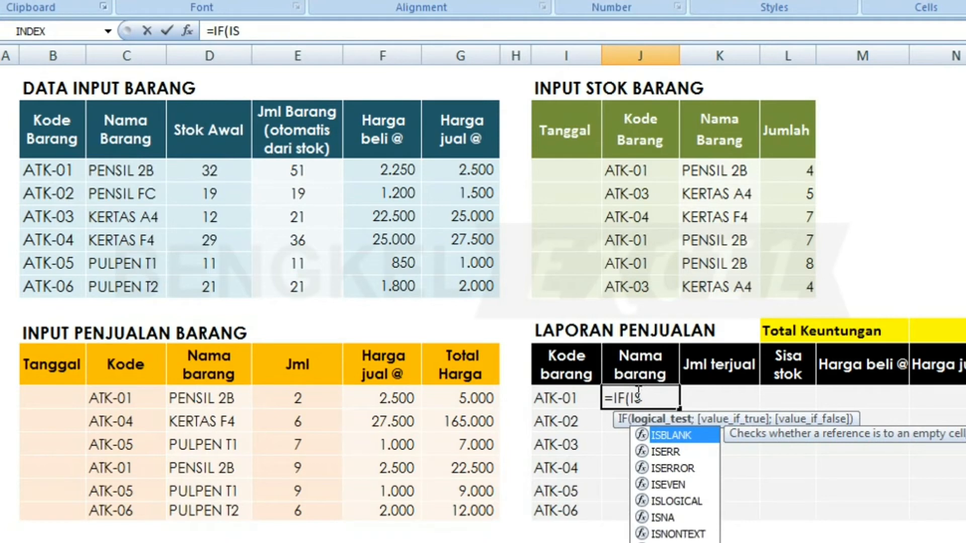
{"action": "key", "text": "Tab"}
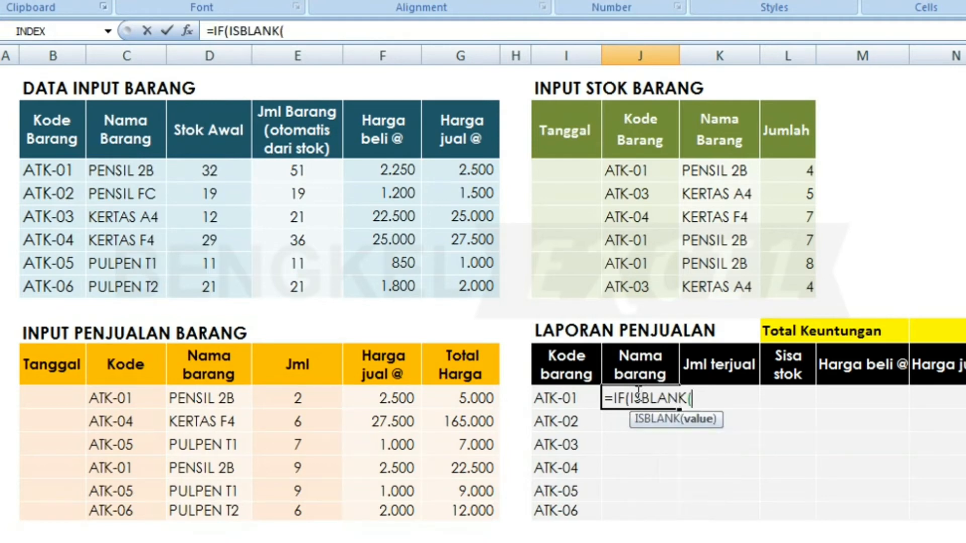
{"action": "left_click", "coordinate": [104, 171]}
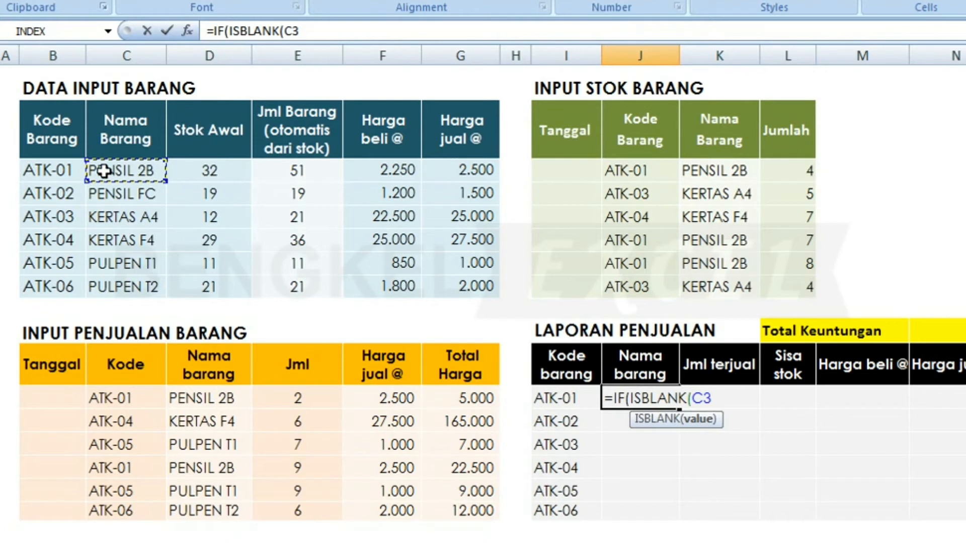
{"action": "type", "text": ";"}
{"action": "key", "text": "BackSpace"}
{"action": "type", "text": ");"}
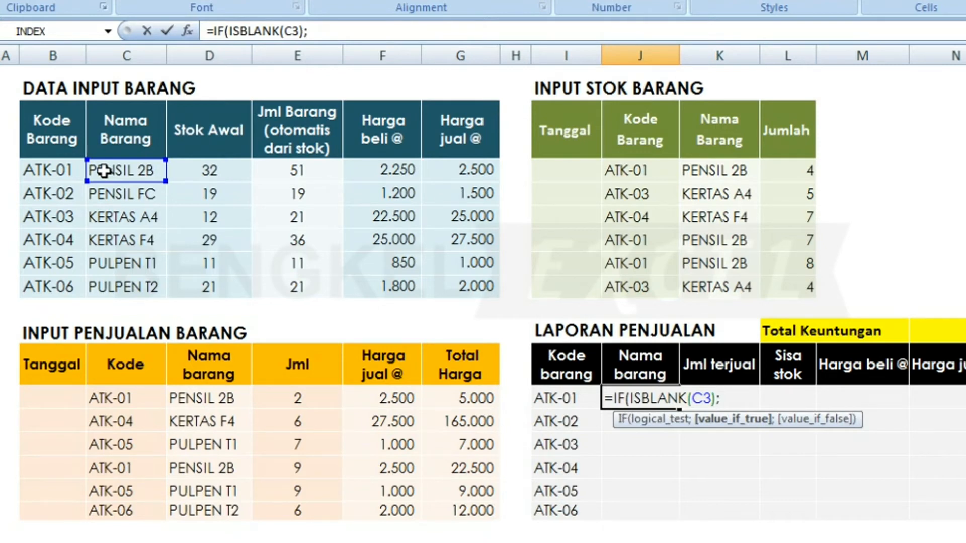
- Finish the J12 formula with " " as the true value and C3 as the false value, and fill it down to J17
{"action": "type", "text": "\" \";"}
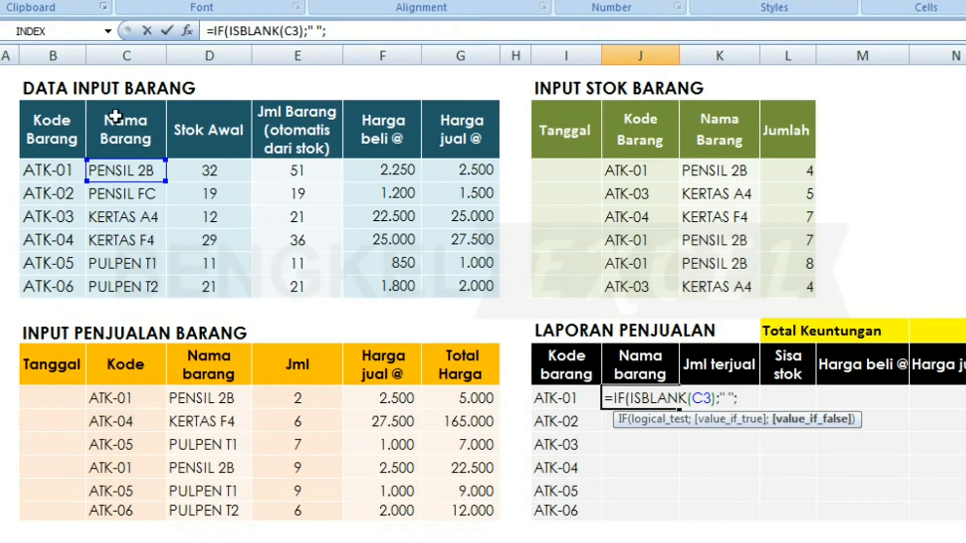
{"action": "left_click", "coordinate": [104, 169]}
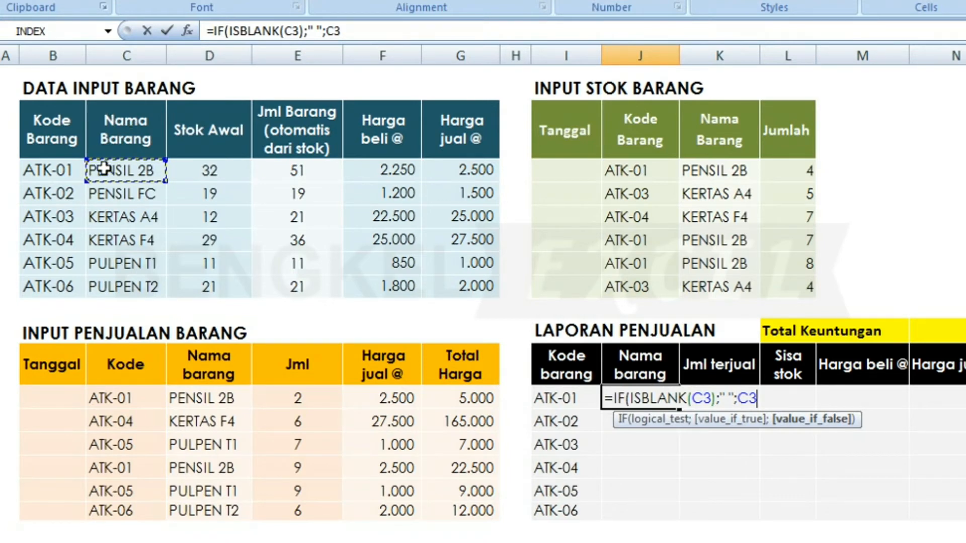
{"action": "type", "text": ")"}
{"action": "key", "text": "Return"}
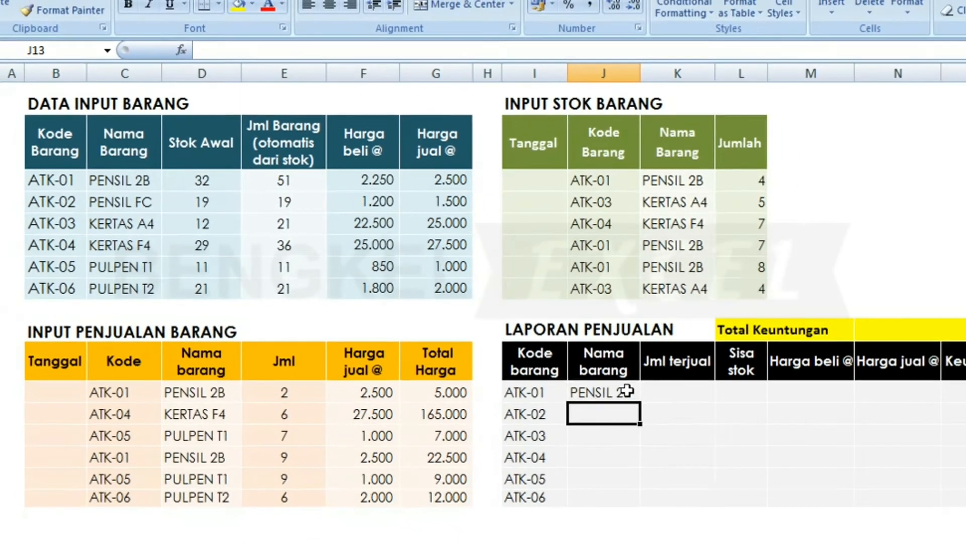
{"action": "left_click", "coordinate": [664, 403]}
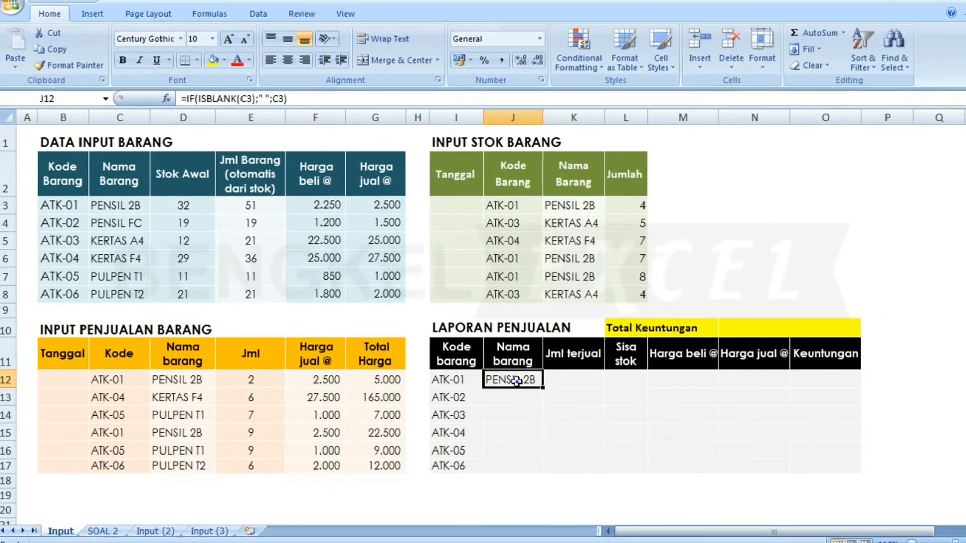
{"action": "left_click_drag", "start_coordinate": [523, 385], "coordinate": [517, 464]}
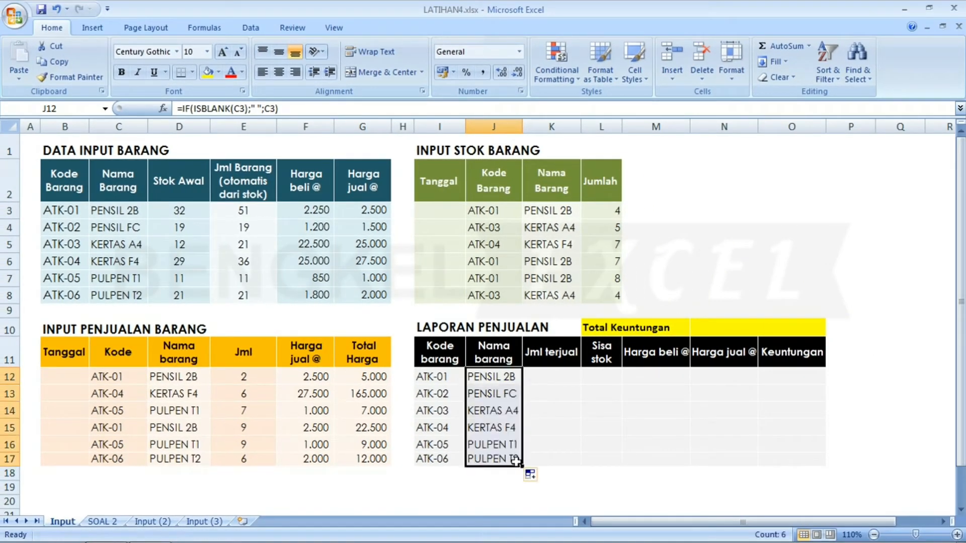
- Start the Jml terjual formula of LAPORAN PENJUALAN in K12 with =IF(ISBLANK(B3);
{"action": "left_click", "coordinate": [433, 389]}
{"action": "left_click", "coordinate": [542, 380]}
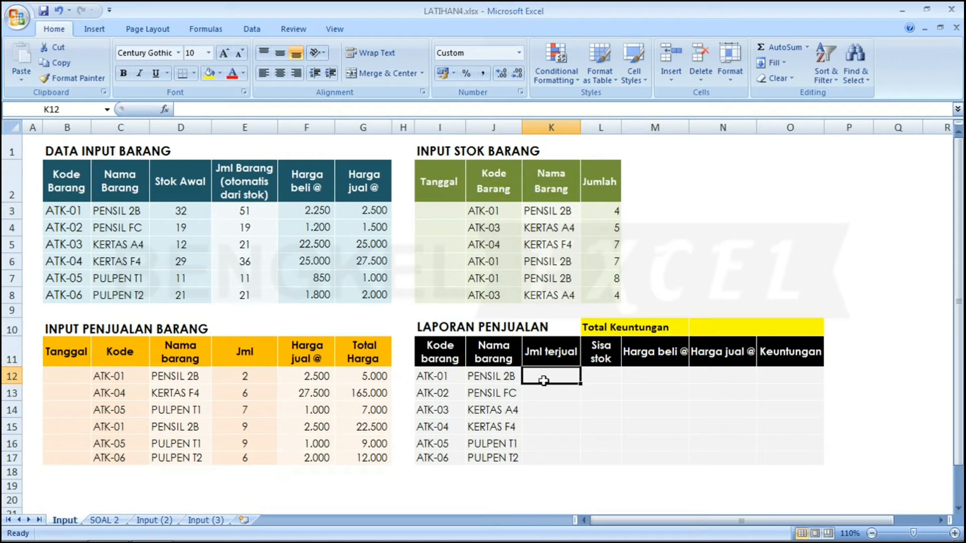
{"action": "key", "text": "Left"}
{"action": "key", "text": "Left"}
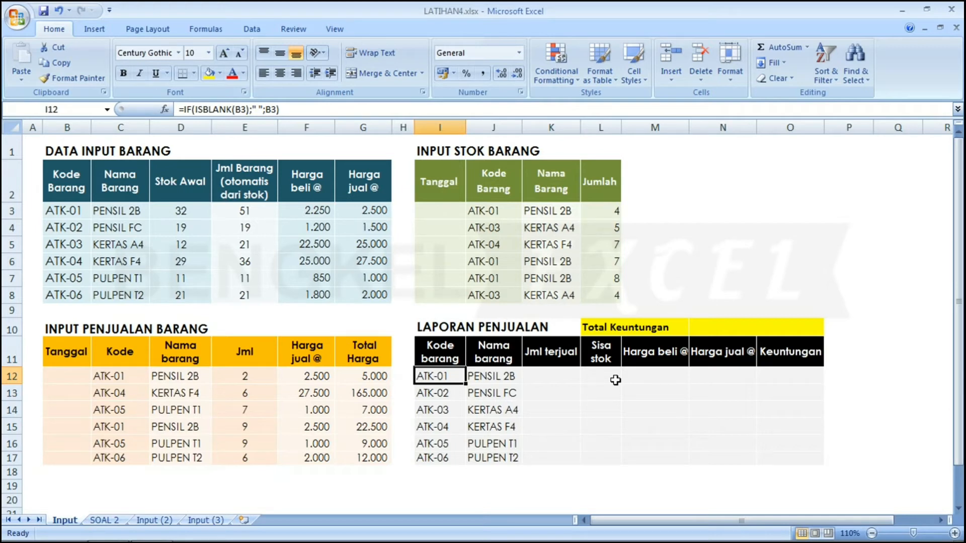
{"action": "key", "text": "Right"}
{"action": "key", "text": "Right"}
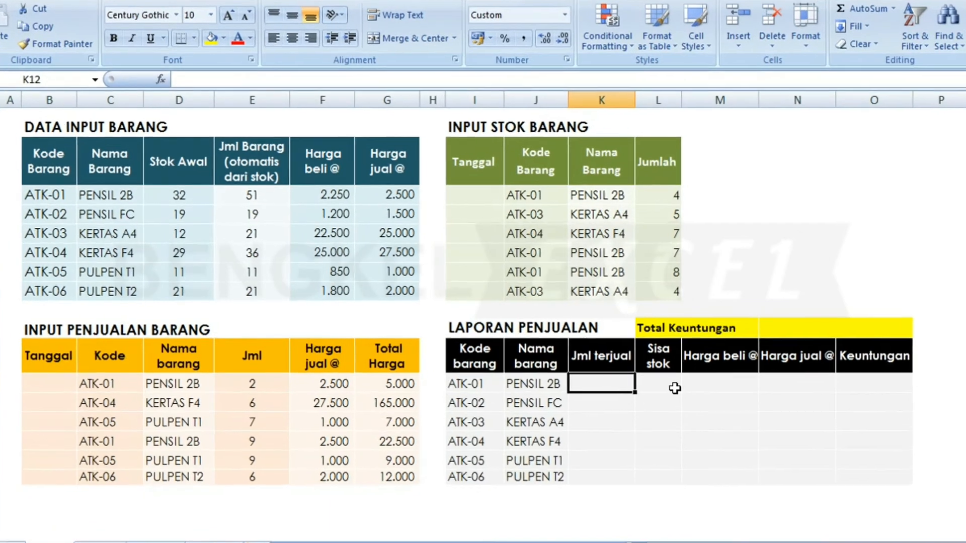
{"action": "type", "text": "=I"}
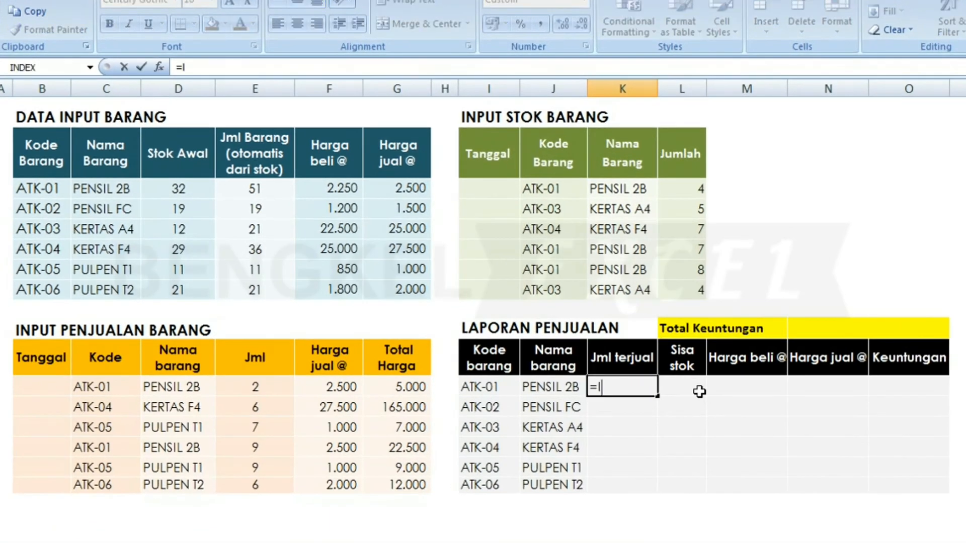
{"action": "type", "text": "F("}
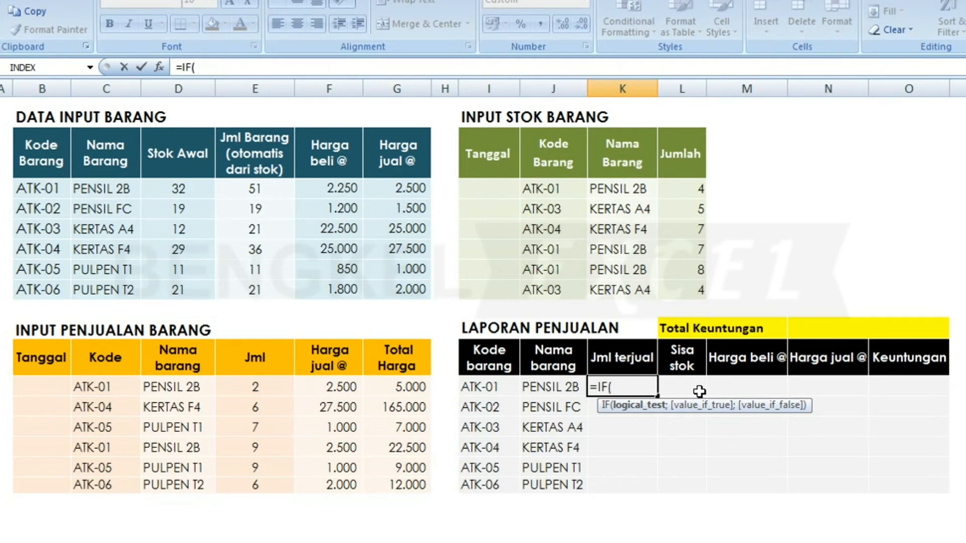
{"action": "type", "text": "IS"}
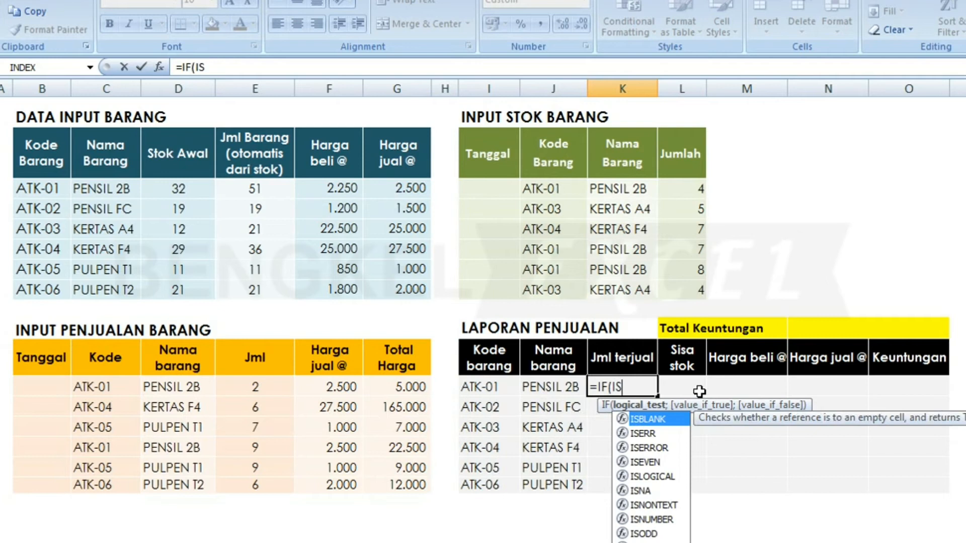
{"action": "key", "text": "Tab"}
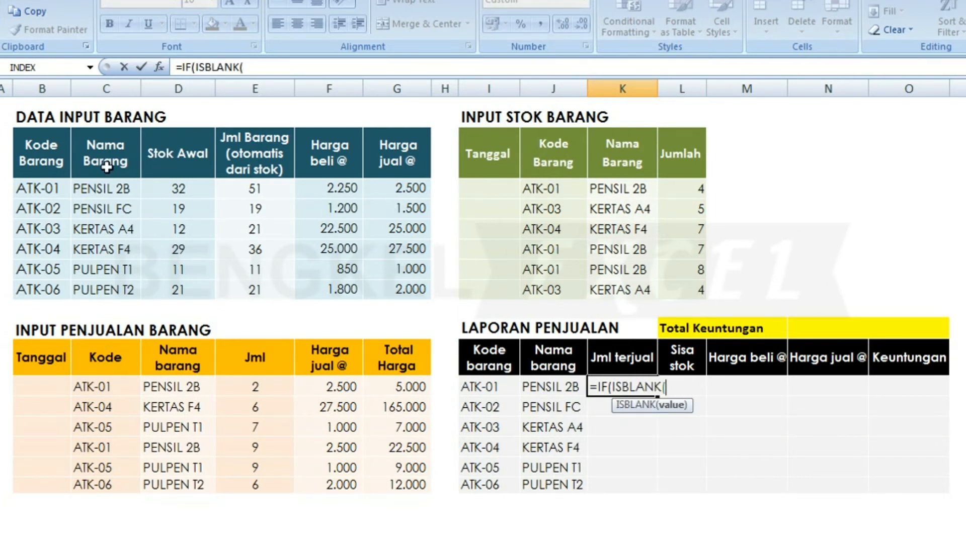
{"action": "left_click", "coordinate": [36, 190]}
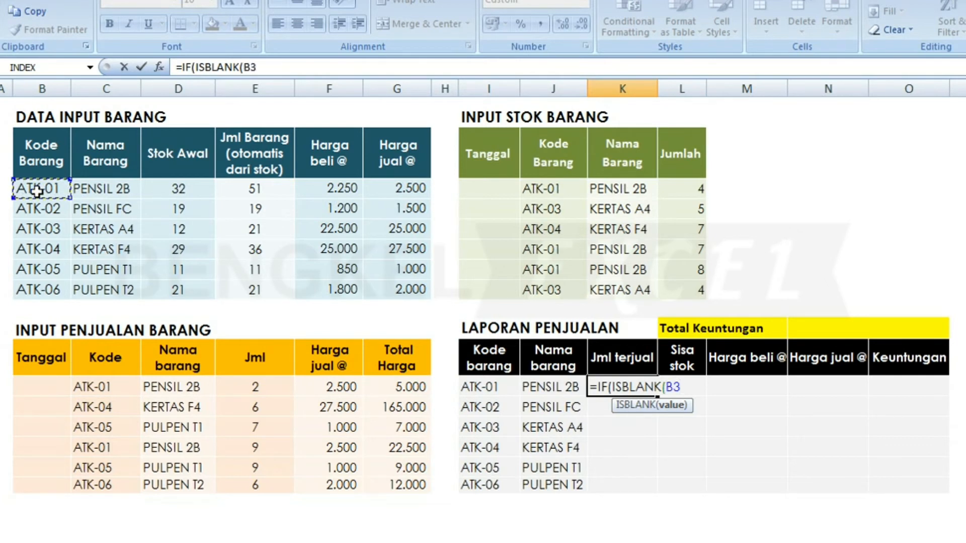
{"action": "type", "text": ")"}
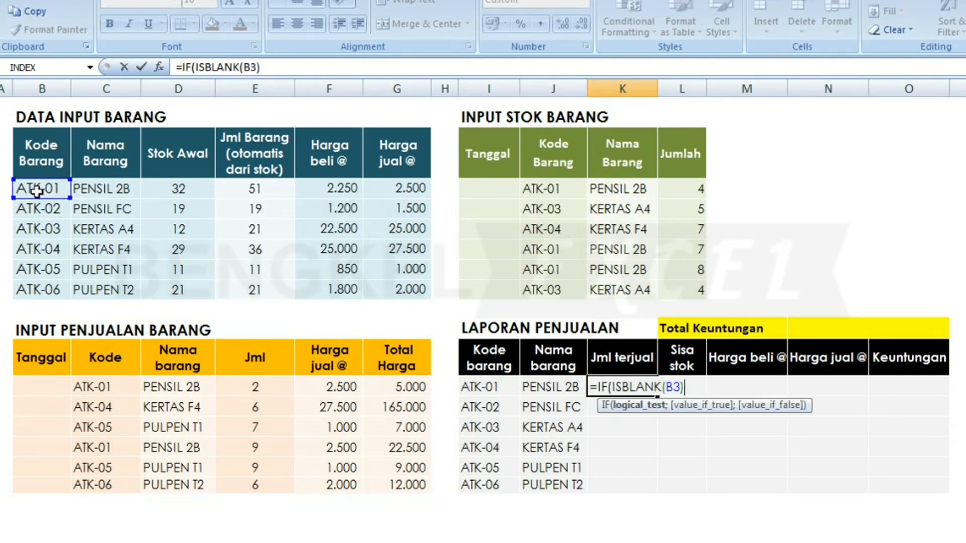
{"action": "type", "text": ";"}
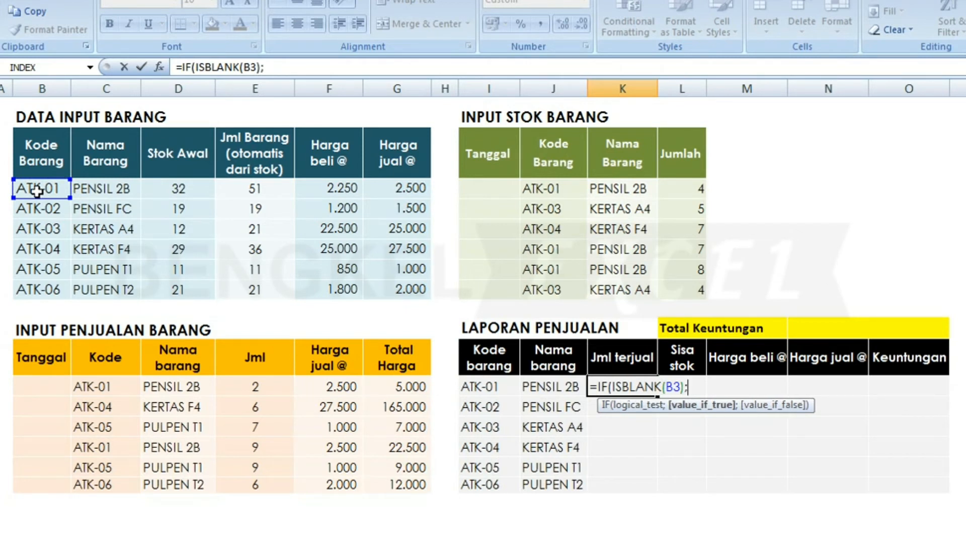
- Add " " as the true value in K12 and begin a SUMIF with the absolute sales code range $C$12:$C$17
{"action": "type", "text": "\" \""}
{"action": "type", "text": ";"}
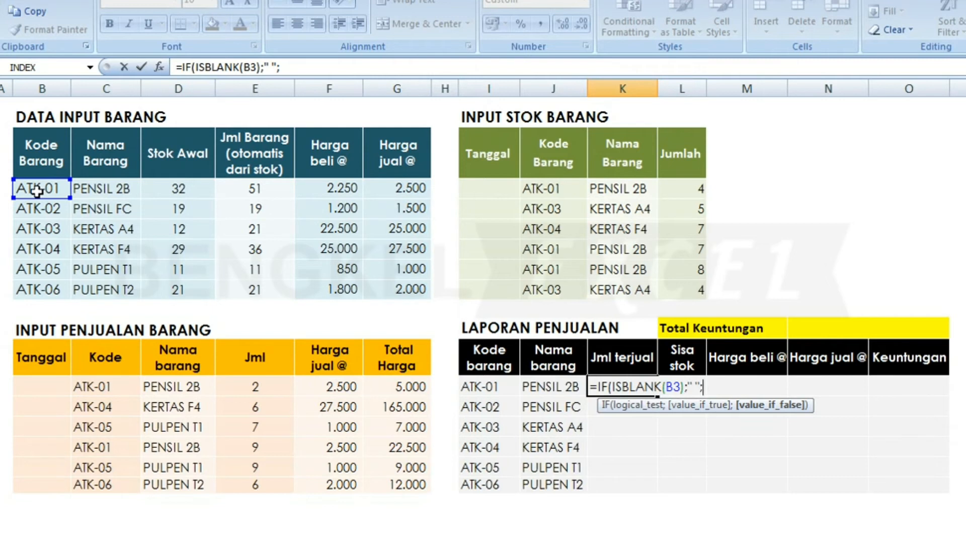
{"action": "type", "text": "SUM"}
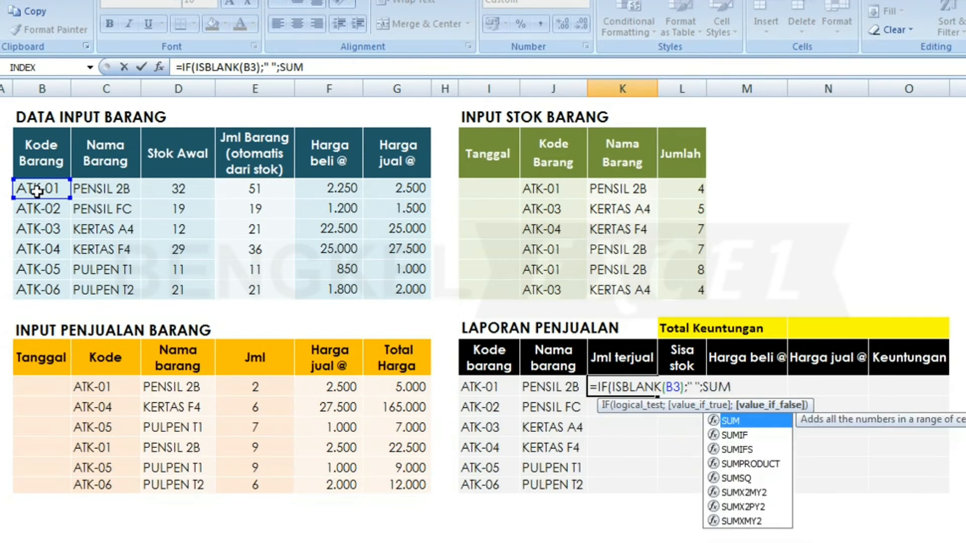
{"action": "key", "text": "Down"}
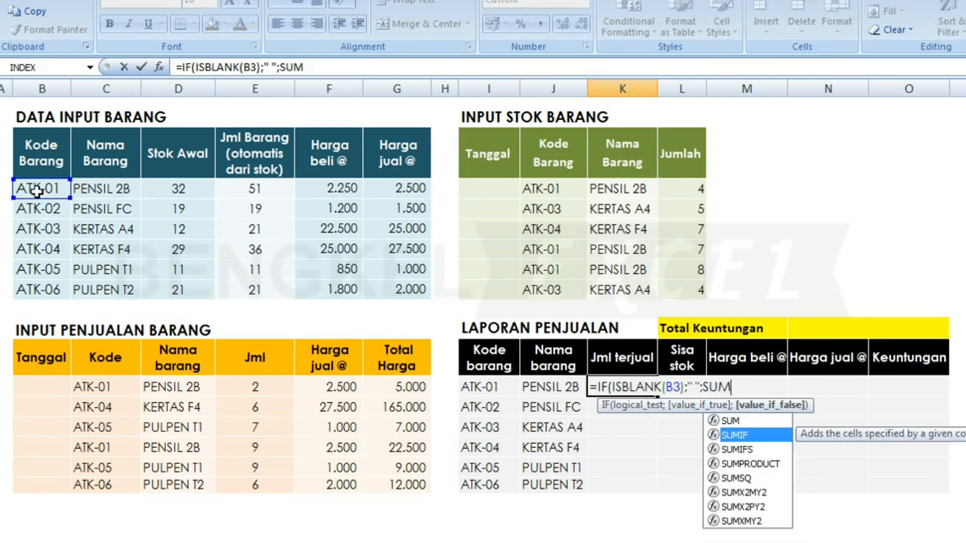
{"action": "key", "text": "Tab"}
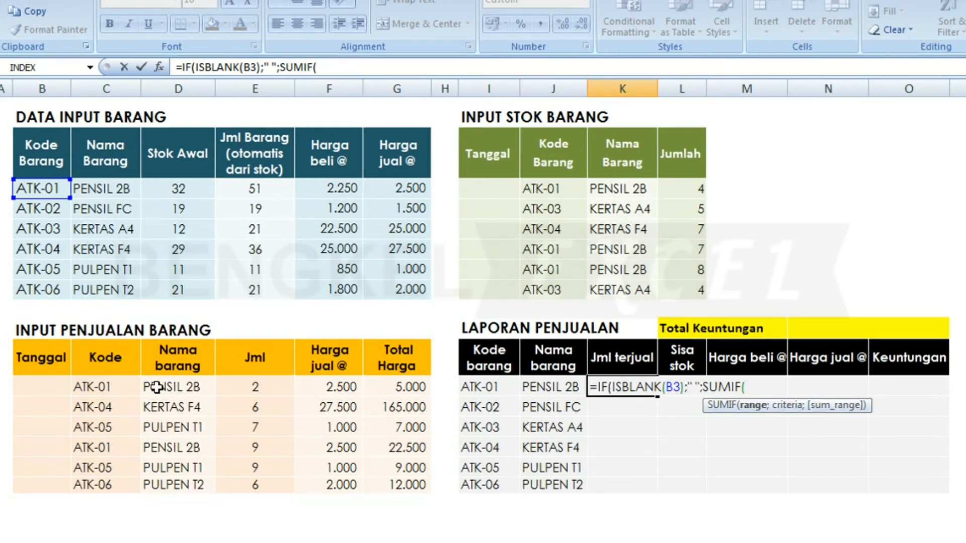
{"action": "left_click", "coordinate": [105, 387]}
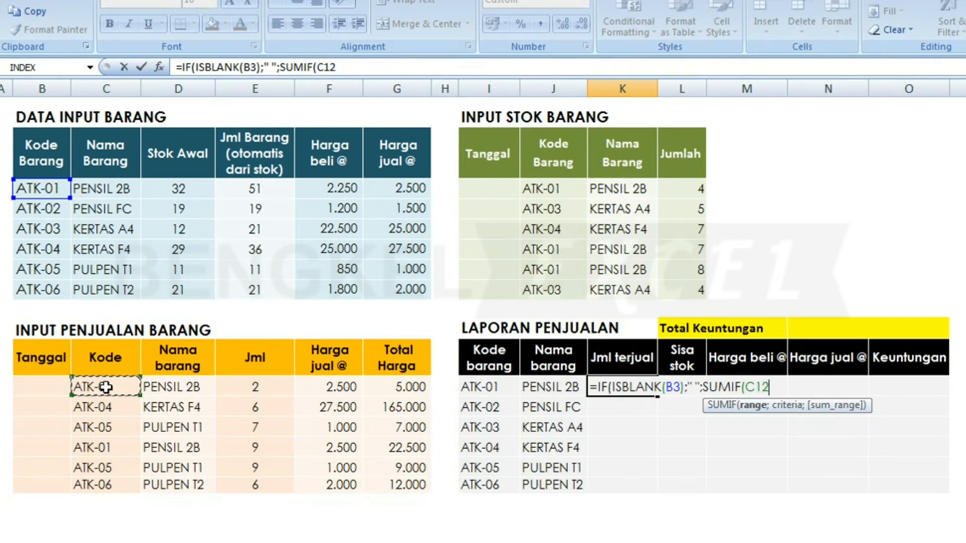
{"action": "left_click_drag", "start_coordinate": [105, 386], "coordinate": [110, 488]}
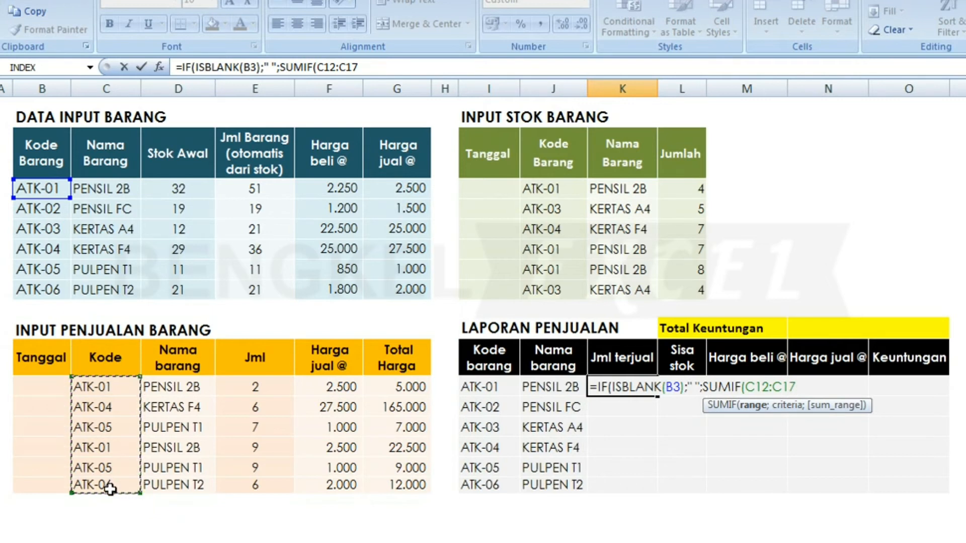
{"action": "key", "text": "F4"}
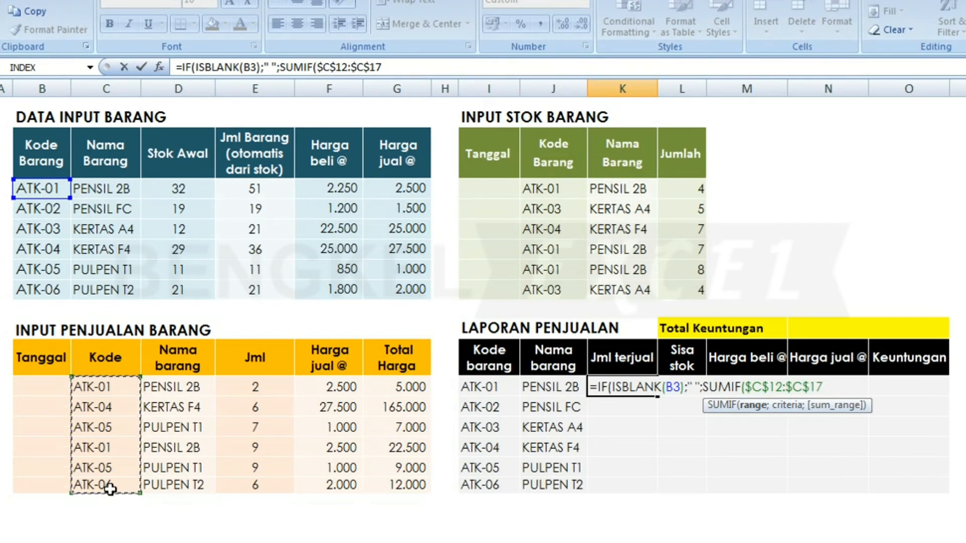
{"action": "type", "text": ";"}
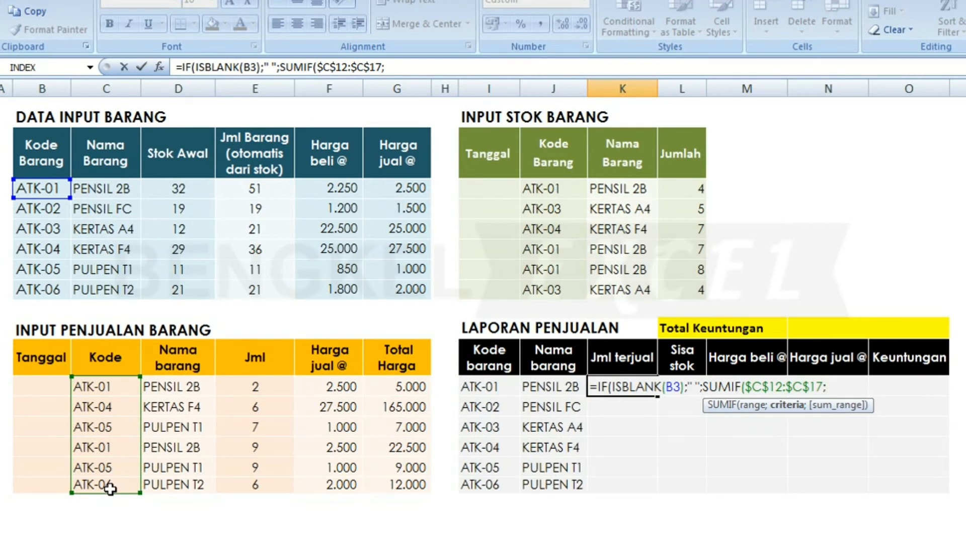
- Complete the K12 SUMIF with criteria I12 and absolute sum range $E$12:$E$17, and enter the formula
{"action": "left_click", "coordinate": [492, 384]}
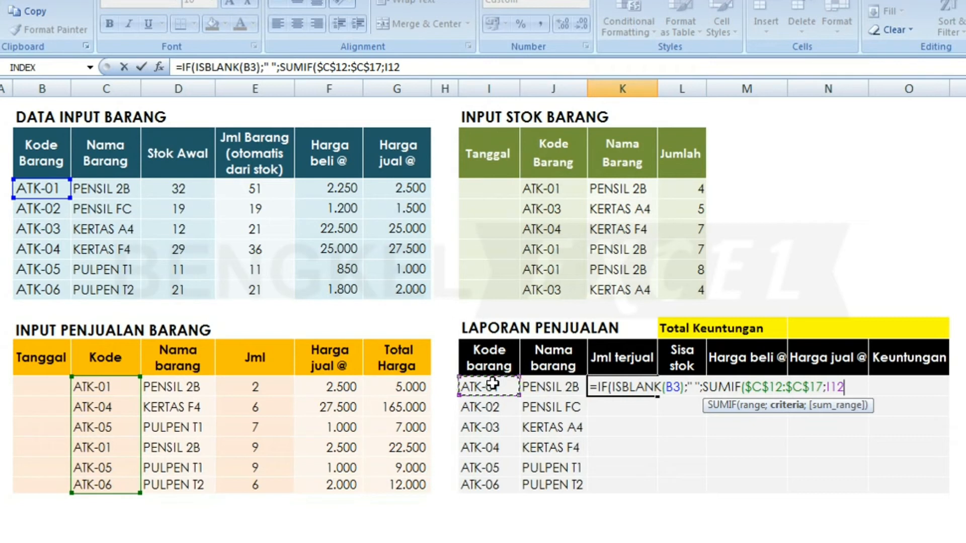
{"action": "type", "text": ";"}
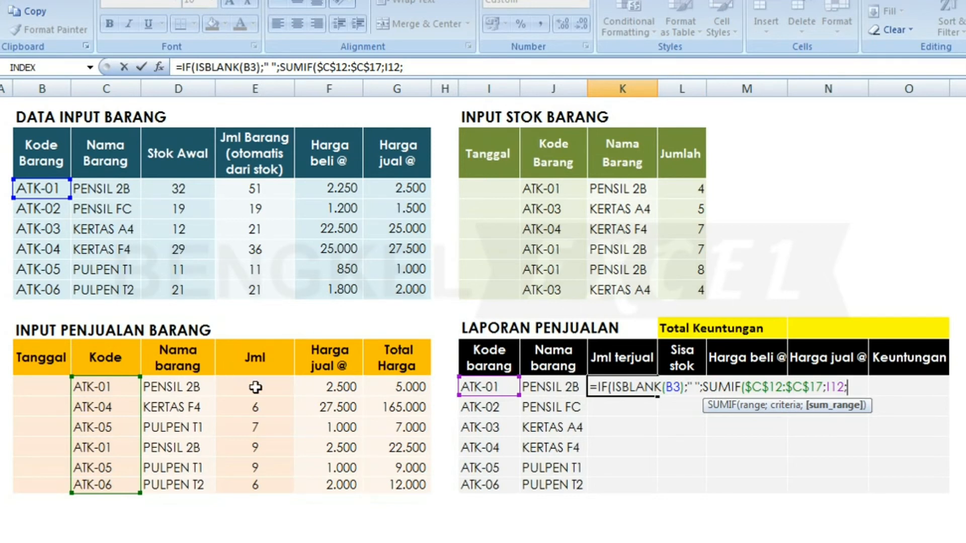
{"action": "left_click_drag", "start_coordinate": [255, 386], "coordinate": [251, 497]}
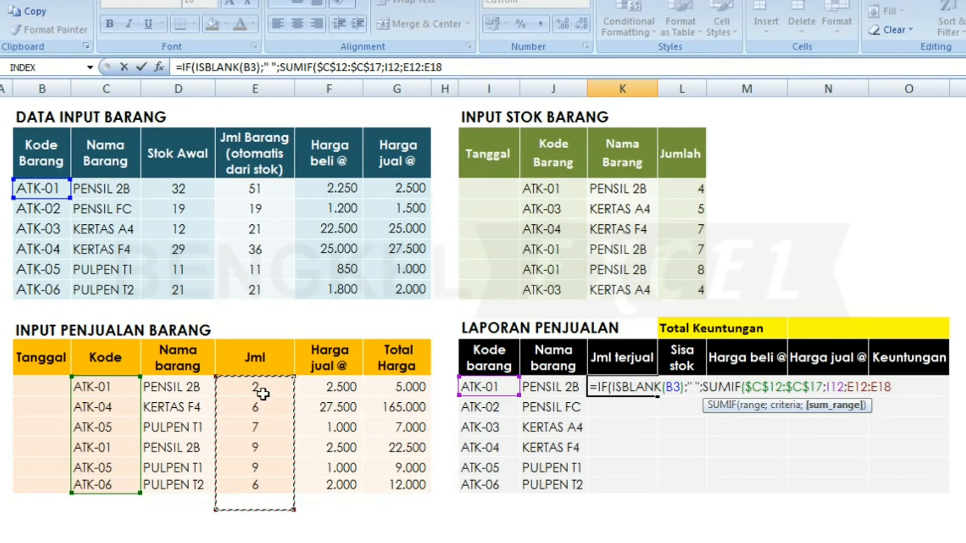
{"action": "left_click_drag", "start_coordinate": [258, 393], "coordinate": [264, 497]}
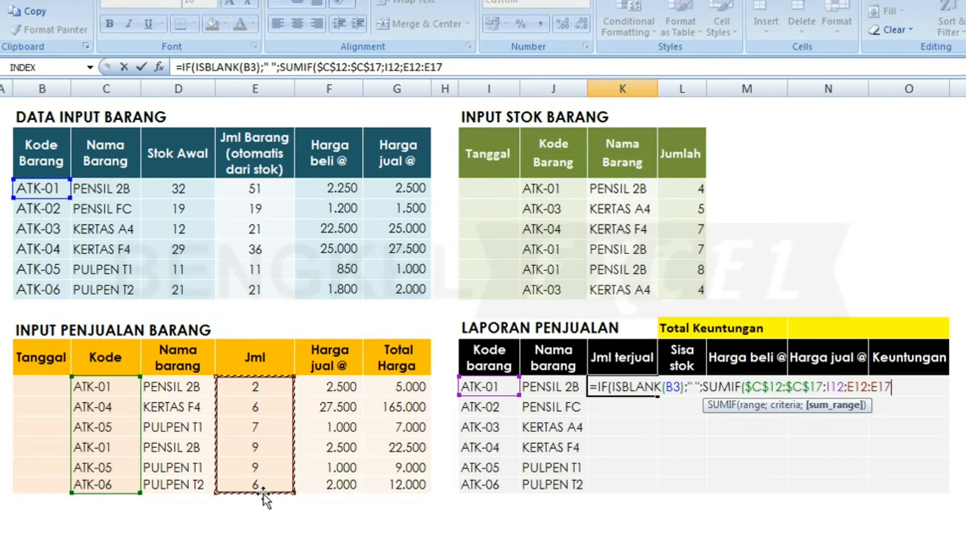
{"action": "key", "text": "F4"}
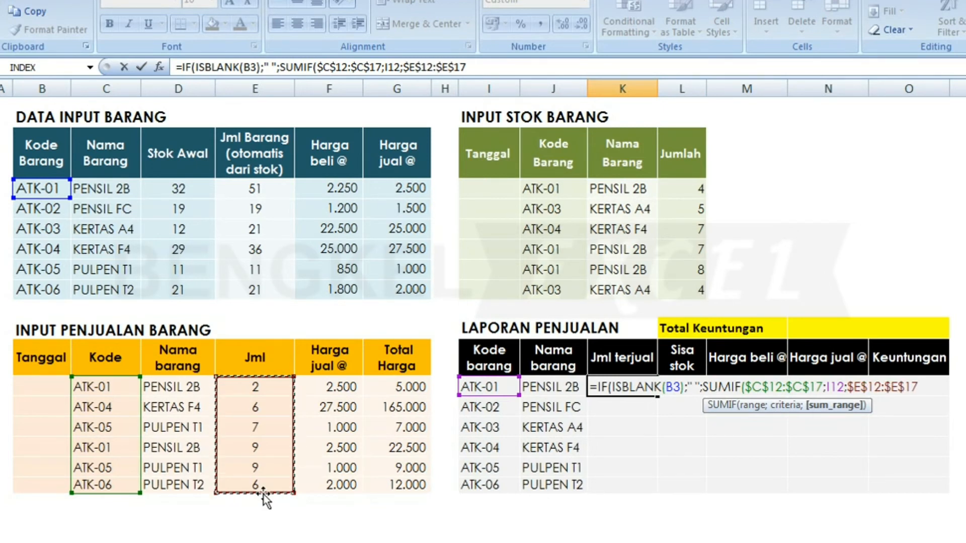
{"action": "type", "text": ")"}
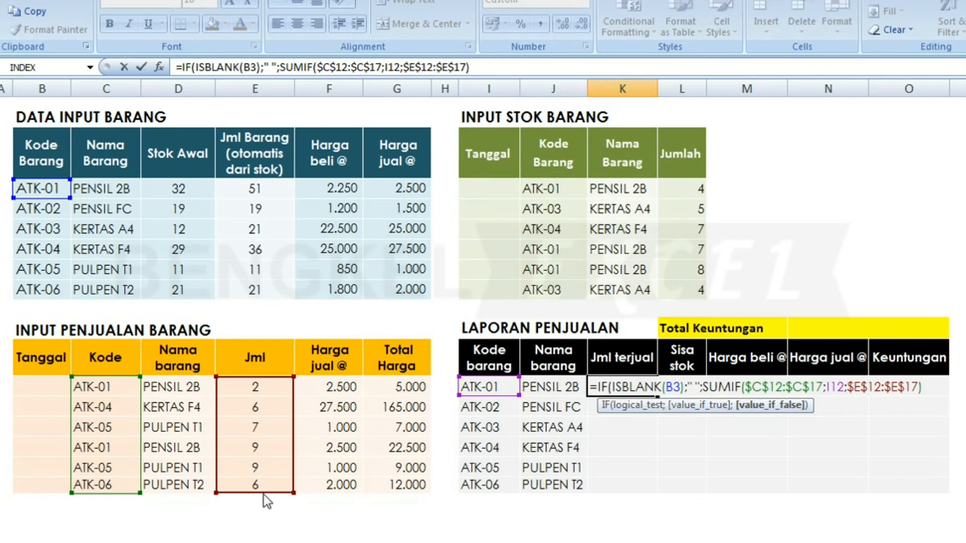
{"action": "key", "text": "Return"}
{"action": "key", "text": "Return"}
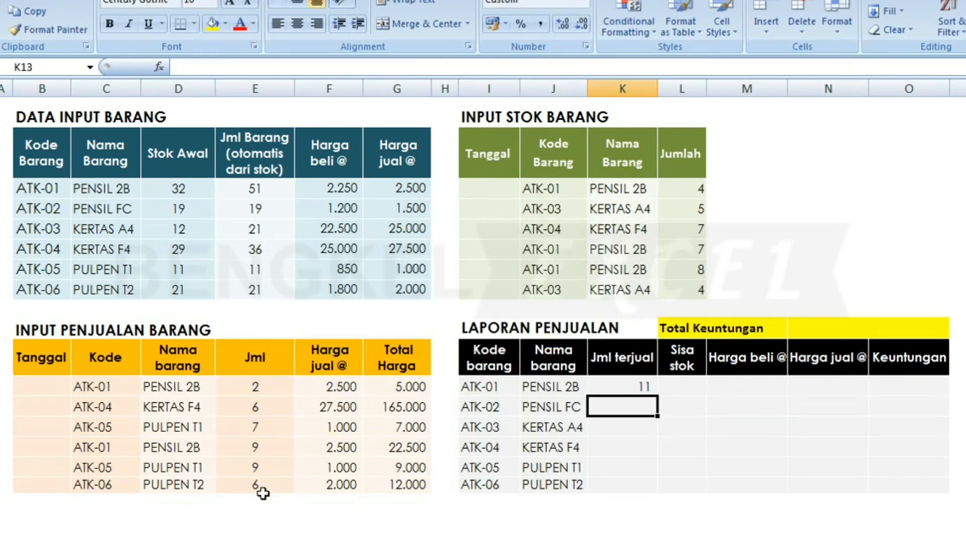
- Check the Jml terjual result in K12 against the ATK-01 sales quantities in E12 and E15
{"action": "key", "text": "Up"}
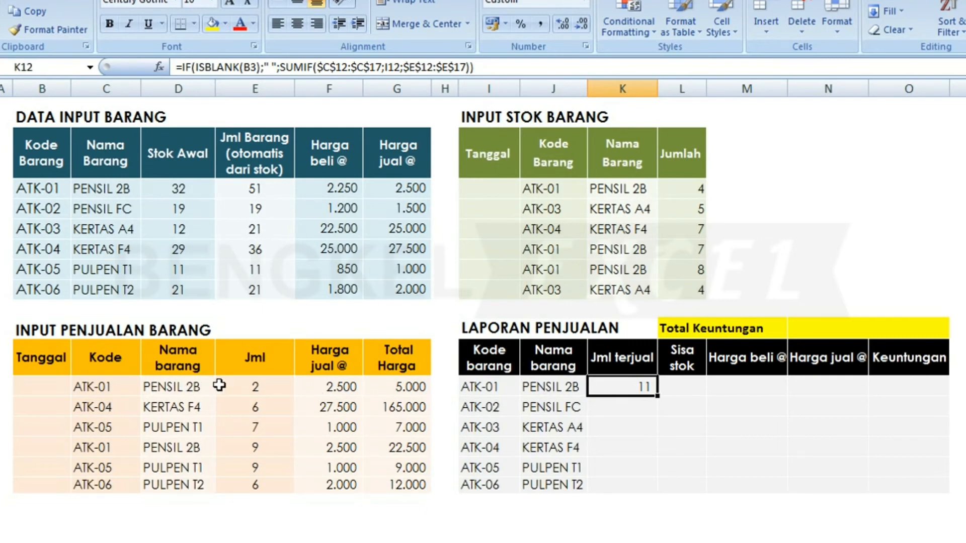
{"action": "left_click", "coordinate": [254, 386]}
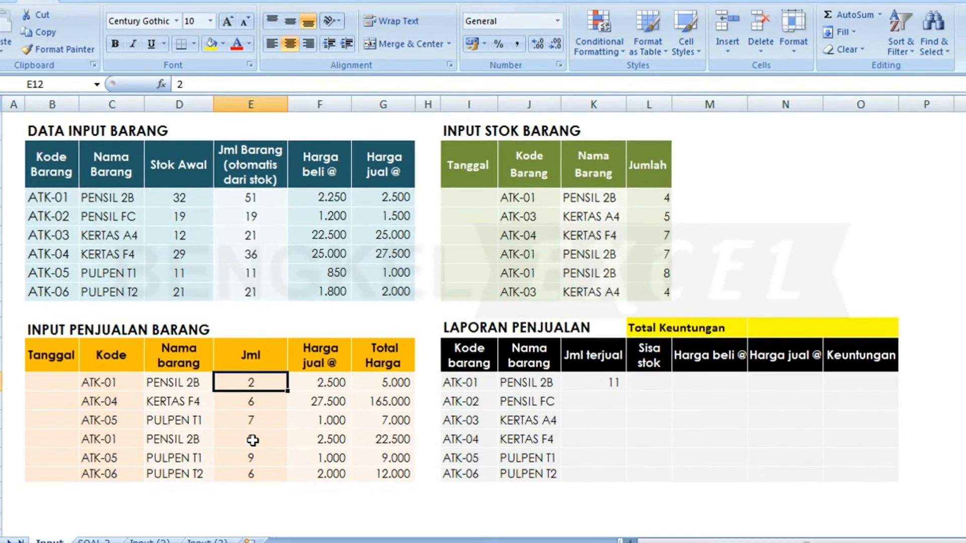
{"action": "left_click", "coordinate": [257, 447]}
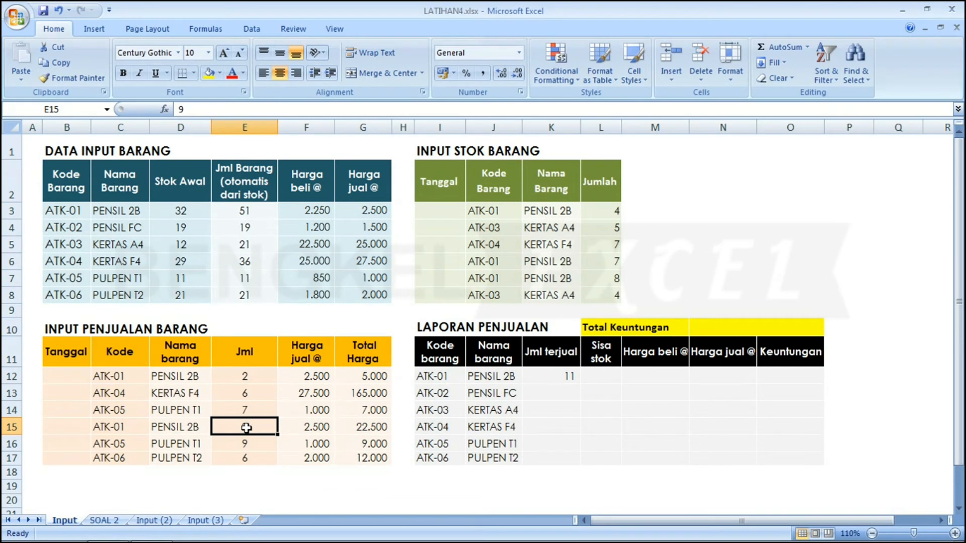
{"action": "key", "text": "Up"}
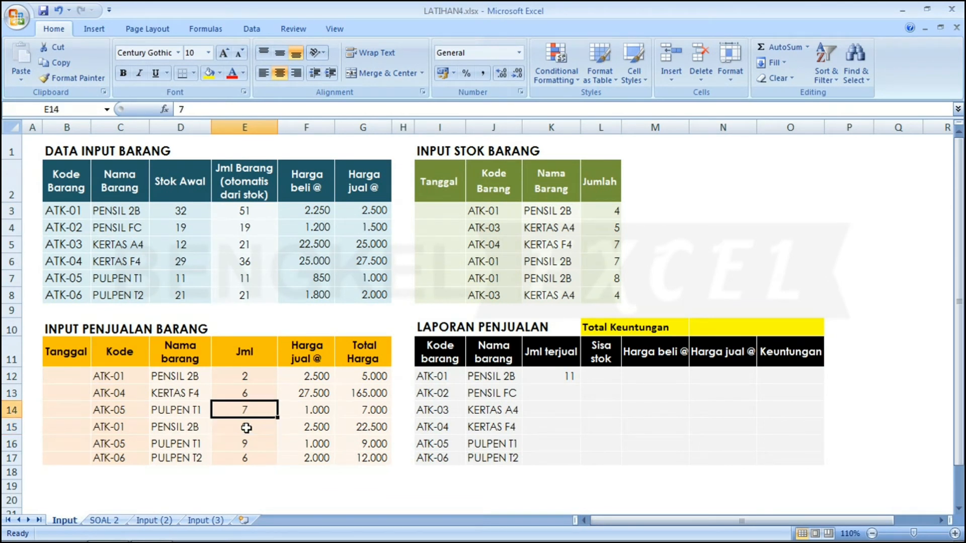
- Start the Jml terjual formula for ATK-02 in K13 with =IF(ISBLANK(B3);" ";
{"action": "key", "text": "Right"}
{"action": "key", "text": "Right"}
{"action": "key", "text": "Right"}
{"action": "key", "text": "Right"}
{"action": "key", "text": "Right"}
{"action": "key", "text": "Right"}
{"action": "key", "text": "Up"}
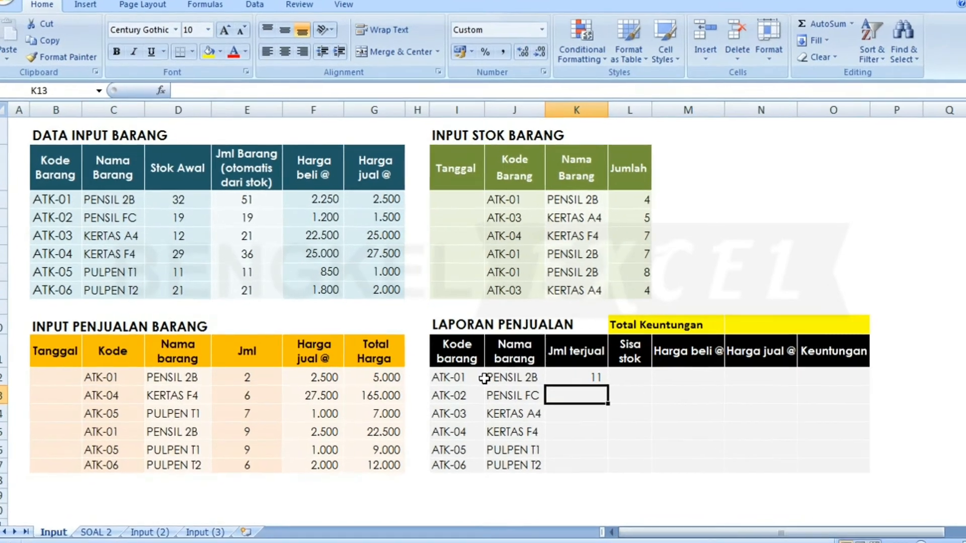
{"action": "type", "text": "=IF"}
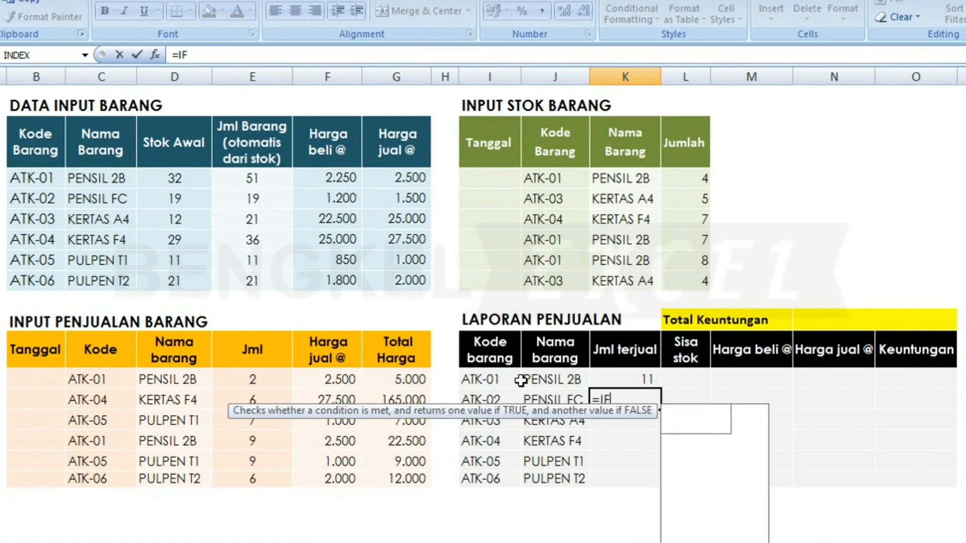
{"action": "type", "text": "(IS"}
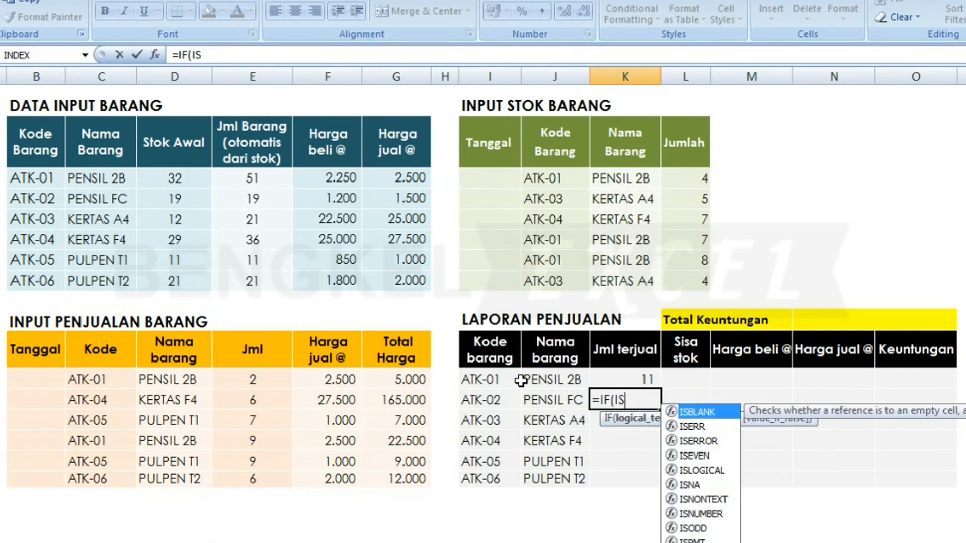
{"action": "key", "text": "Tab"}
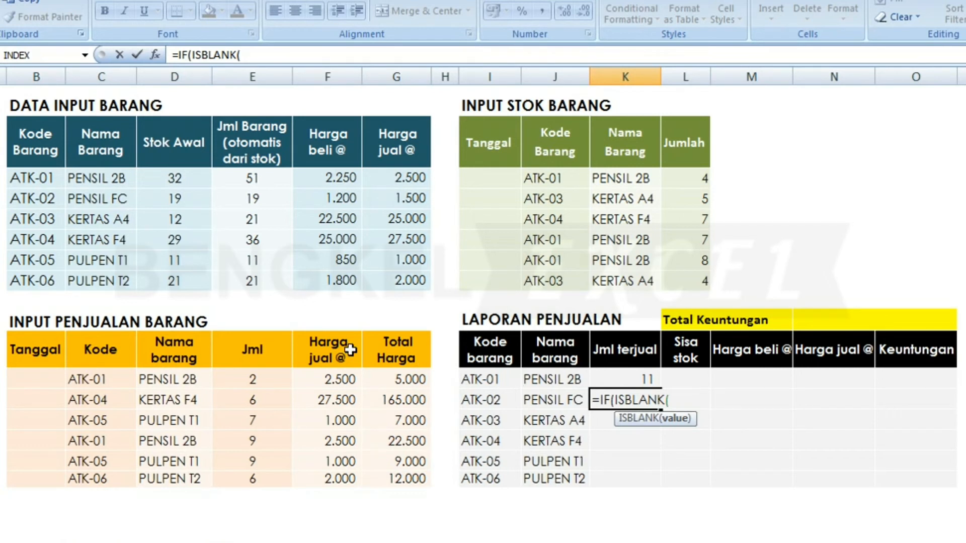
{"action": "left_click", "coordinate": [41, 177]}
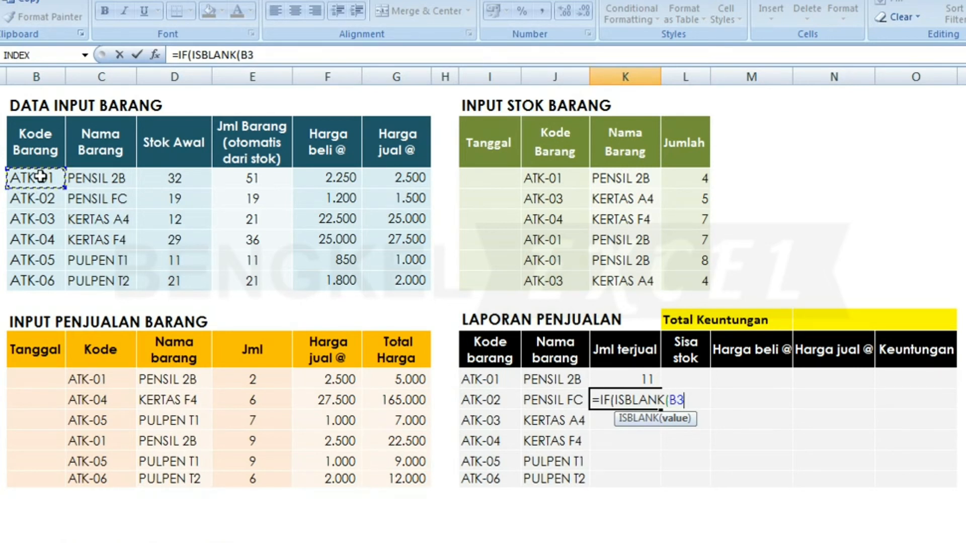
{"action": "type", "text": ");"}
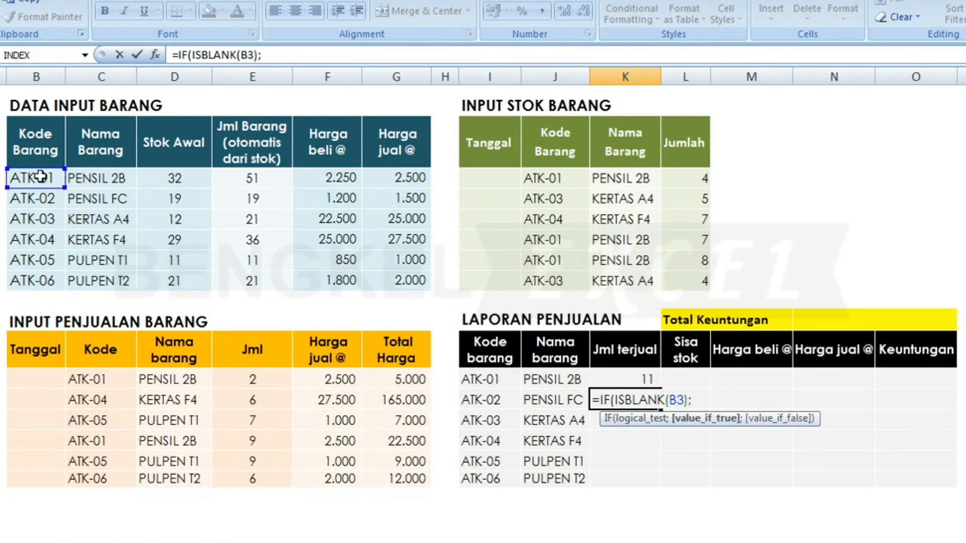
{"action": "type", "text": "\" \";"}
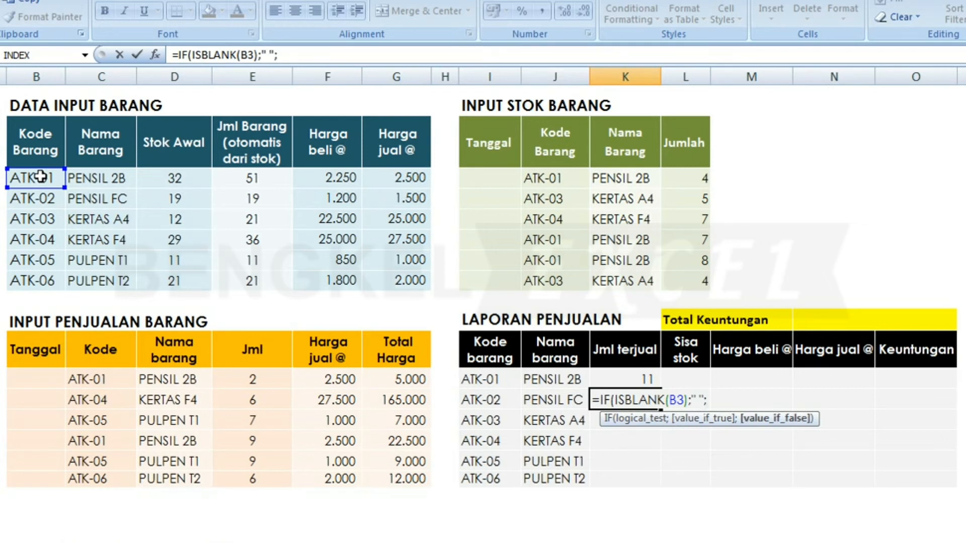
- Add a SUMIF as the false value in K13, using the absolute sales code range $C$12:$C$17
{"action": "type", "text": "SUM"}
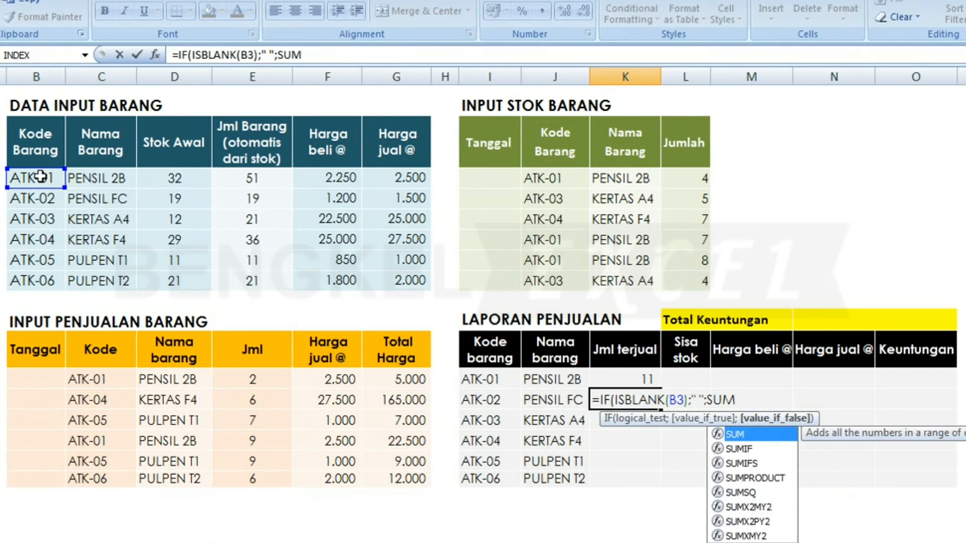
{"action": "key", "text": "Down"}
{"action": "key", "text": "Tab"}
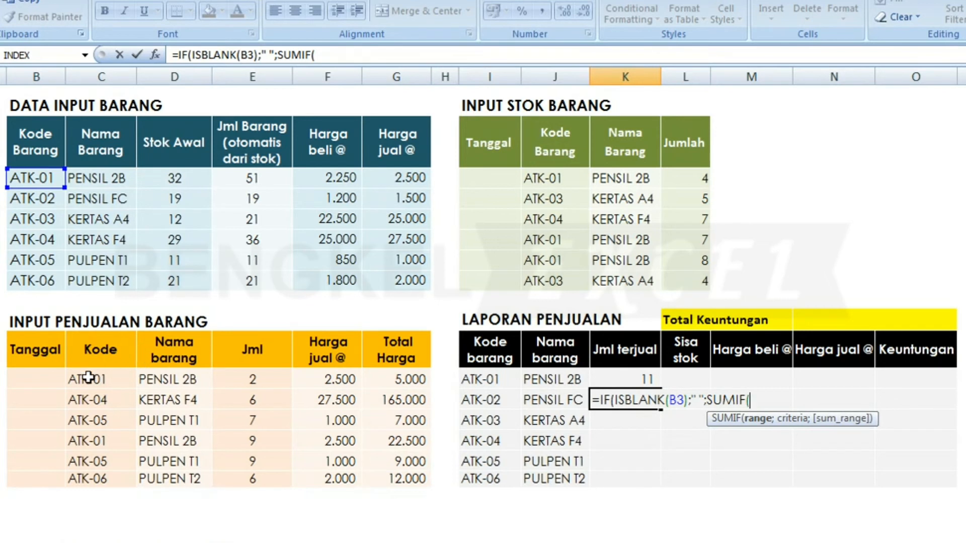
{"action": "left_click_drag", "start_coordinate": [88, 377], "coordinate": [96, 473]}
{"action": "key", "text": "F4"}
{"action": "type", "text": ";"}
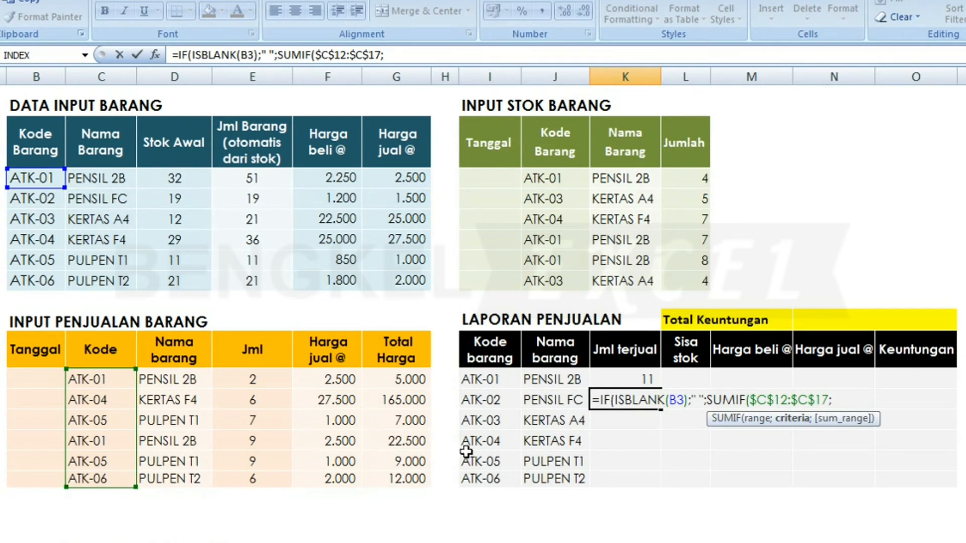
- Complete the K13 SUMIF with criteria I13 and absolute sum range $E$12:$E$17, and enter the formula
{"action": "left_click", "coordinate": [491, 398]}
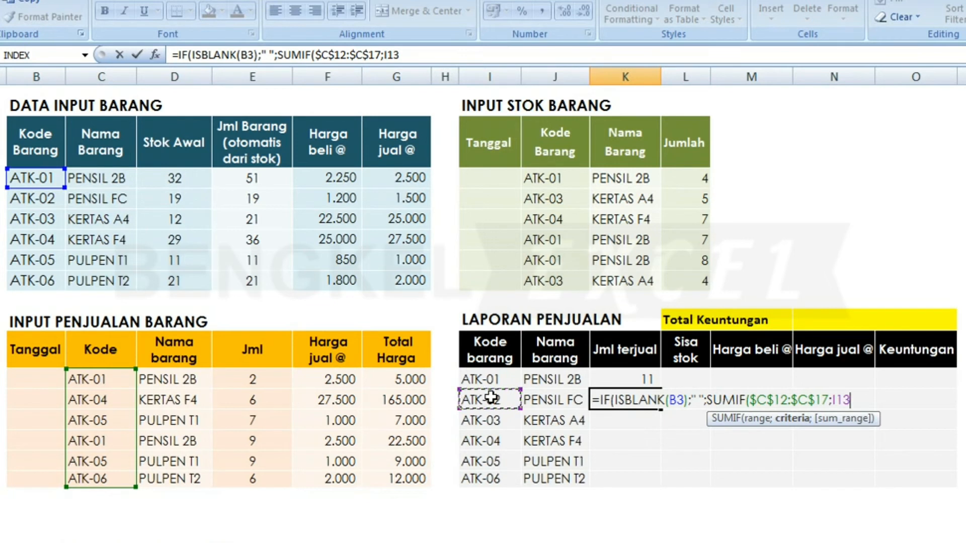
{"action": "type", "text": ";"}
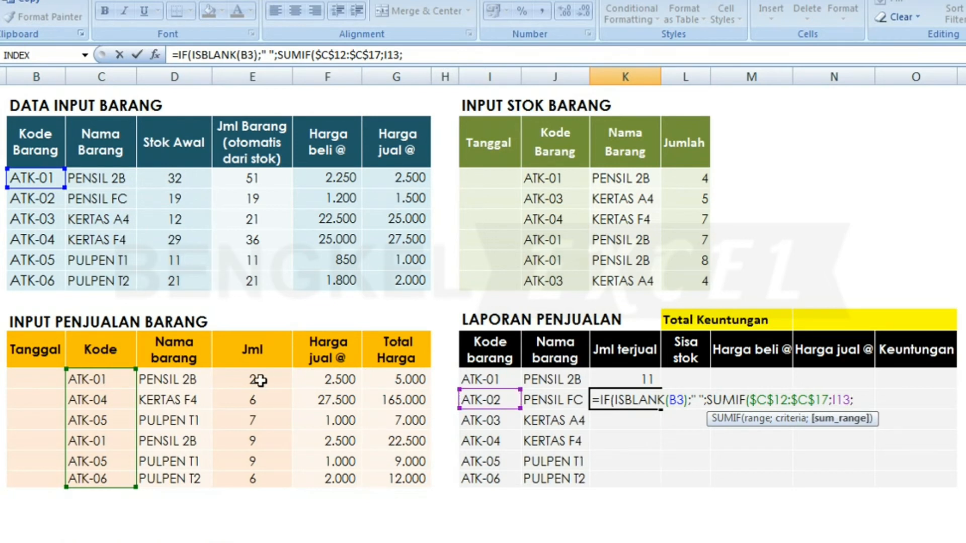
{"action": "left_click_drag", "start_coordinate": [253, 379], "coordinate": [256, 488]}
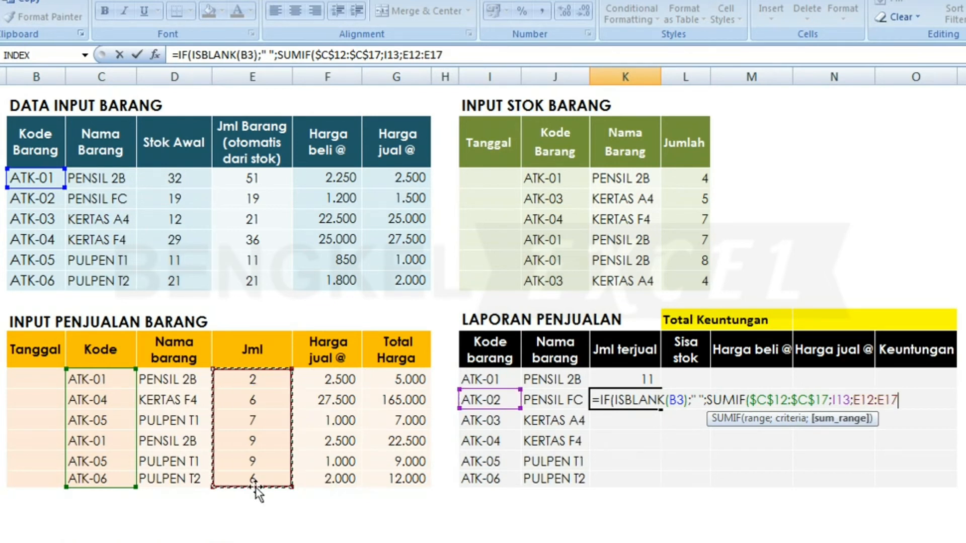
{"action": "key", "text": "F4"}
{"action": "type", "text": ")"}
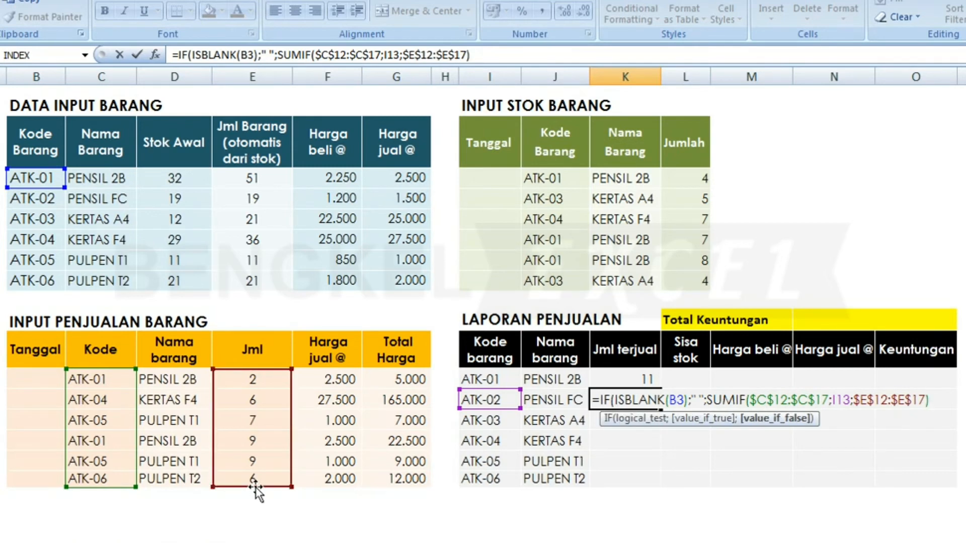
{"action": "type", "text": ")"}
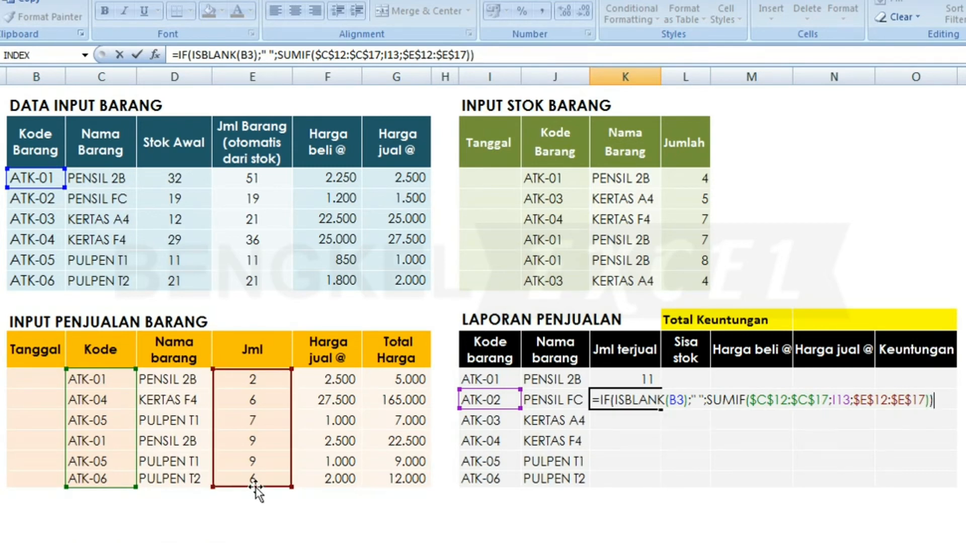
{"action": "key", "text": "Return"}
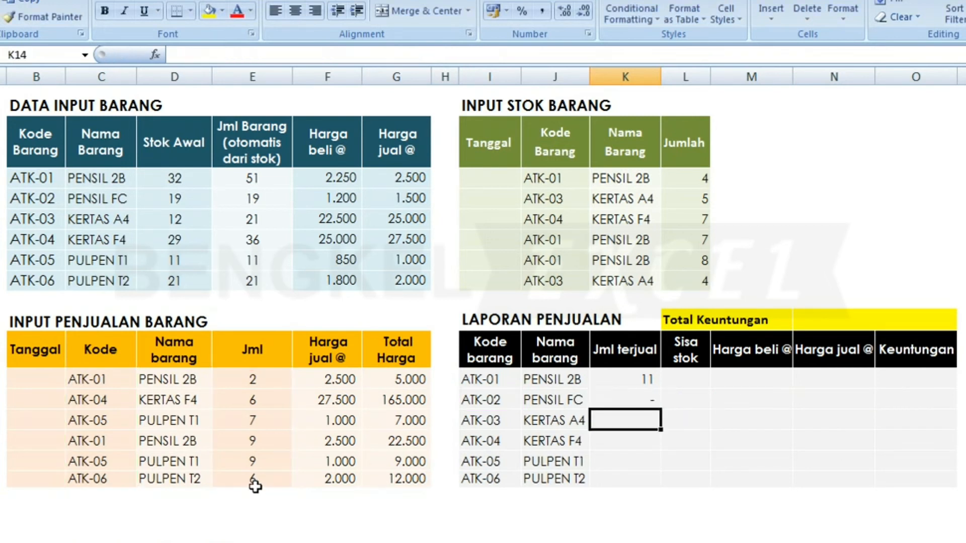
- Change the sales code in C13 of INPUT PENJUALAN BARANG to ATK-02 to test the K13 formula against the quantity in E13
{"action": "left_click", "coordinate": [641, 398]}
{"action": "left_click", "coordinate": [99, 403]}
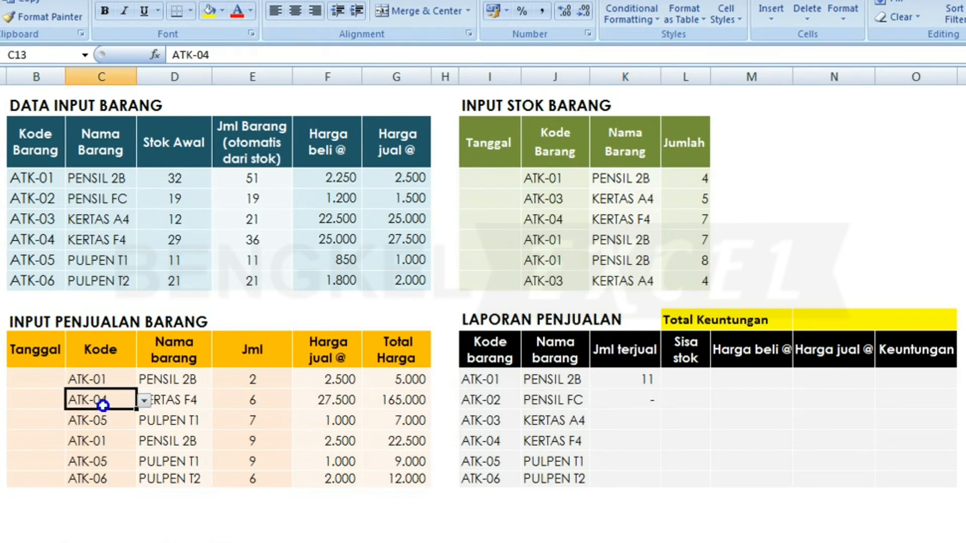
{"action": "left_click", "coordinate": [143, 401]}
{"action": "left_click", "coordinate": [116, 428]}
{"action": "left_click", "coordinate": [107, 420]}
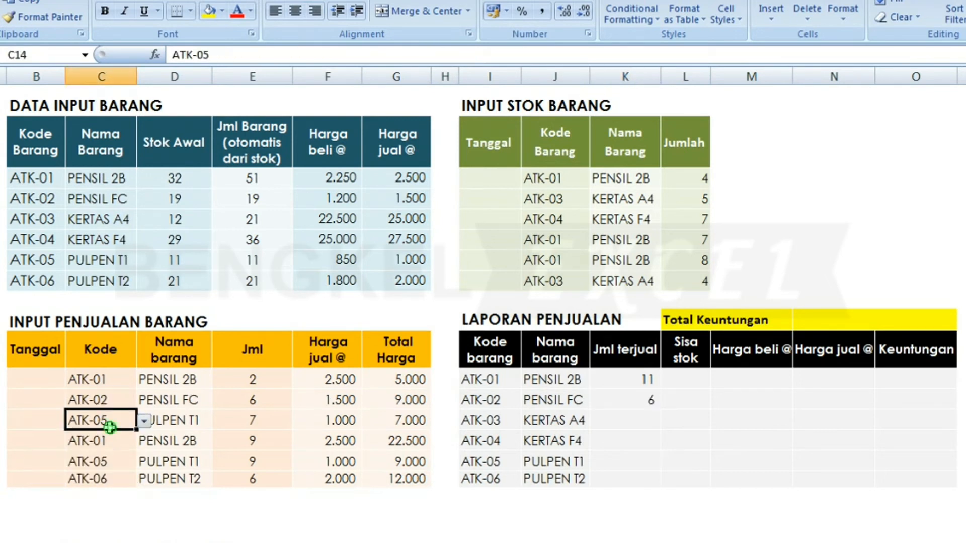
{"action": "left_click", "coordinate": [267, 400]}
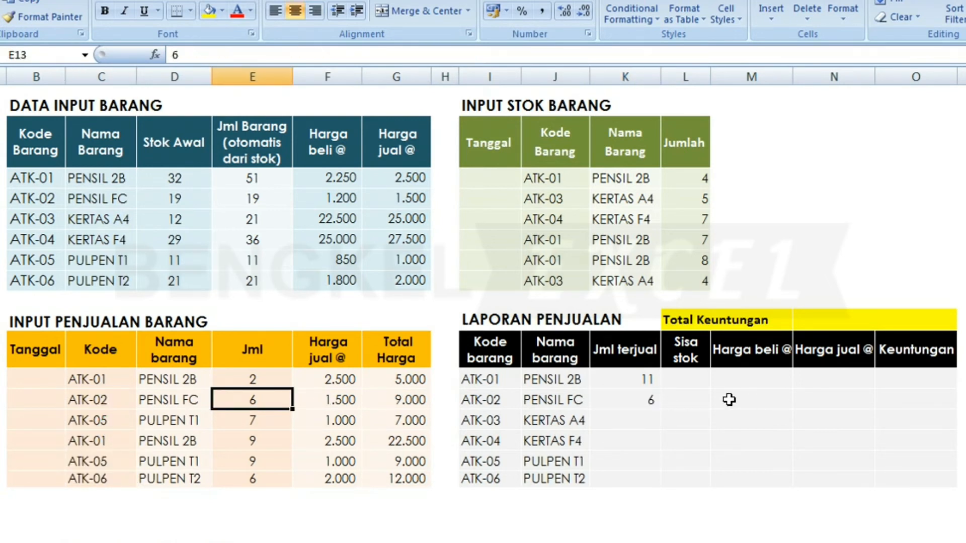
- Fill the Jml terjual formula from K13 down to K17
{"action": "left_click", "coordinate": [643, 404]}
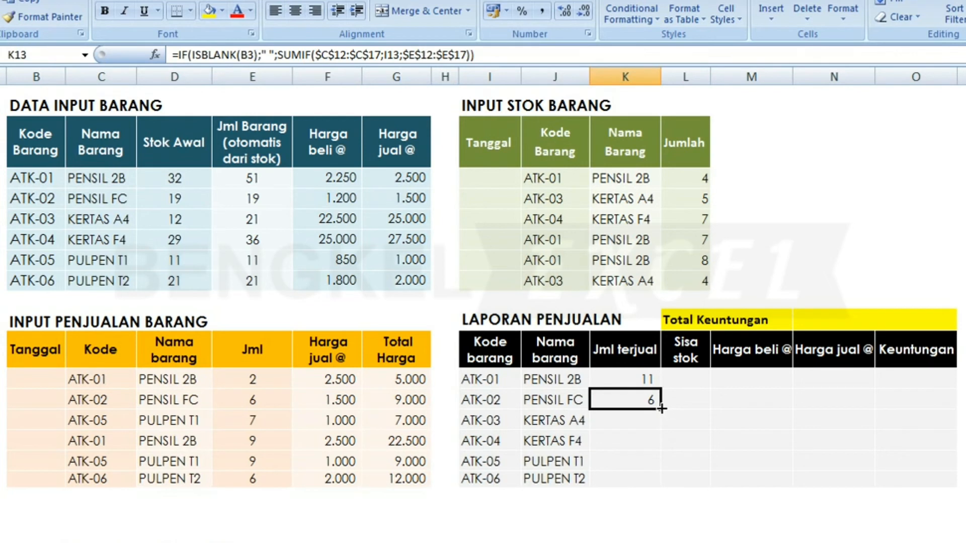
{"action": "left_click_drag", "start_coordinate": [661, 409], "coordinate": [653, 480]}
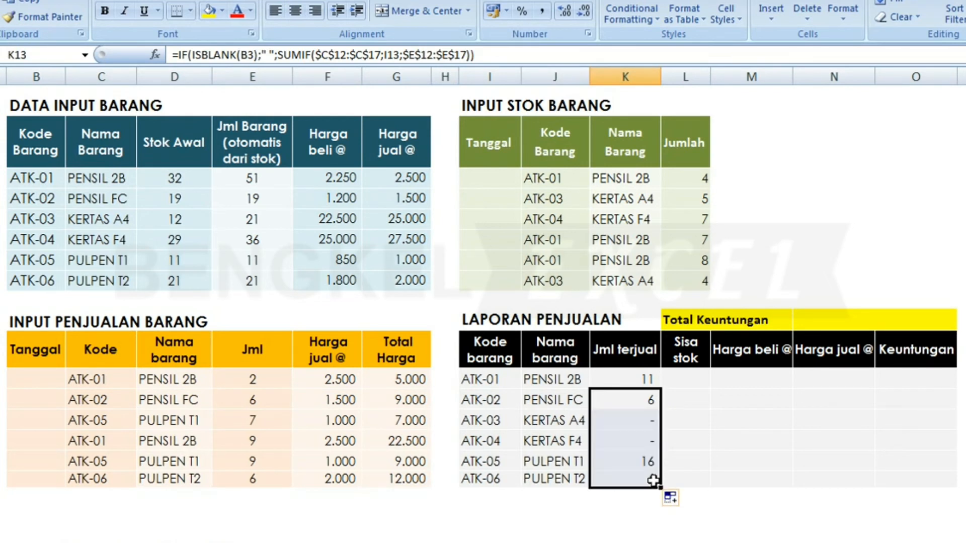
- Examine the copied Jml terjual formulas in K14 and K15 and the ATK-03 code and name formulas in row 14
{"action": "left_click", "coordinate": [629, 433]}
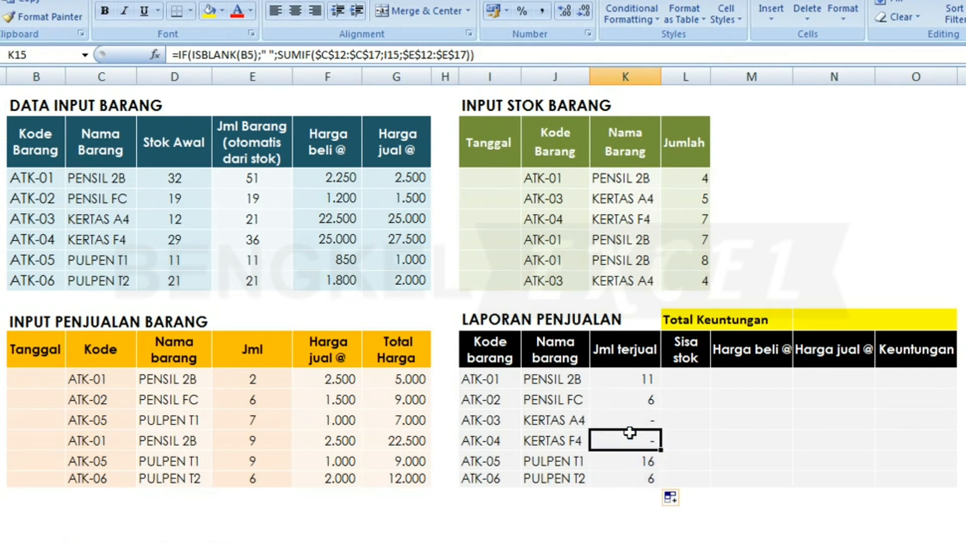
{"action": "key", "text": "Up"}
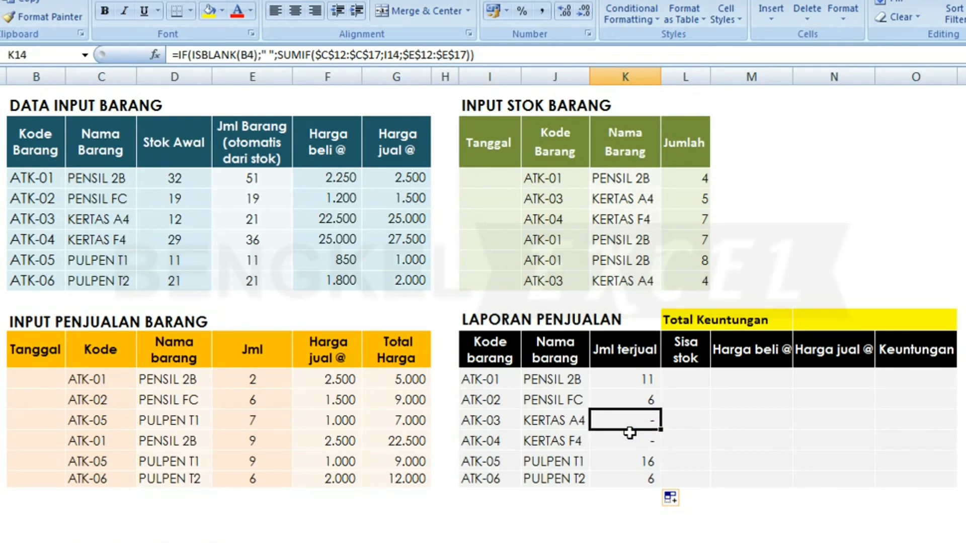
{"action": "key", "text": "Left"}
{"action": "key", "text": "Left"}
{"action": "key", "text": "Up"}
{"action": "key", "text": "Down"}
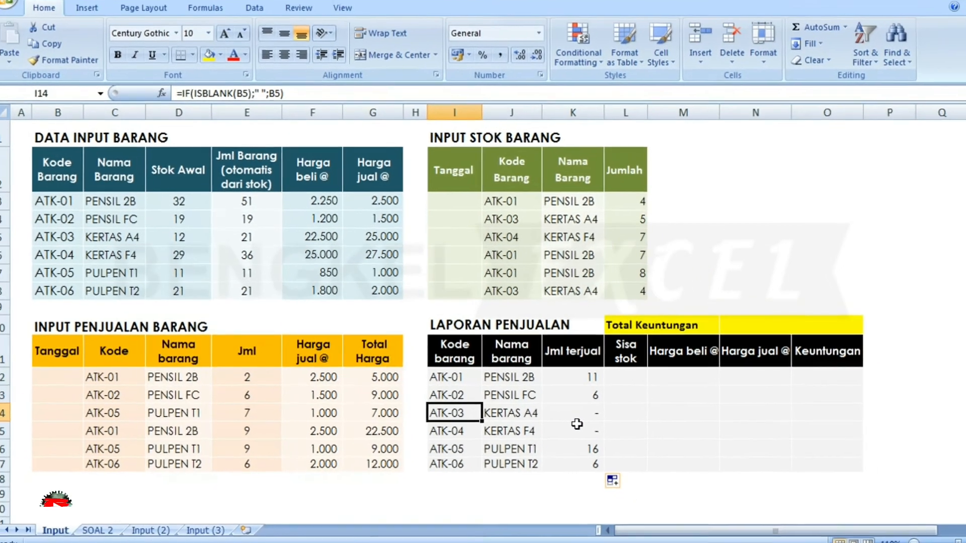
{"action": "key", "text": "Right"}
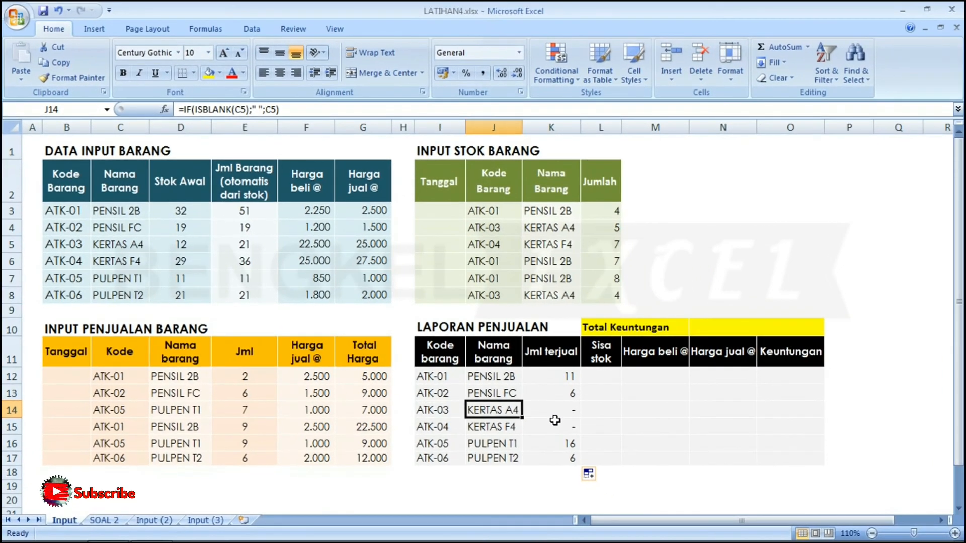
{"action": "key", "text": "Left"}
{"action": "key", "text": "Right"}
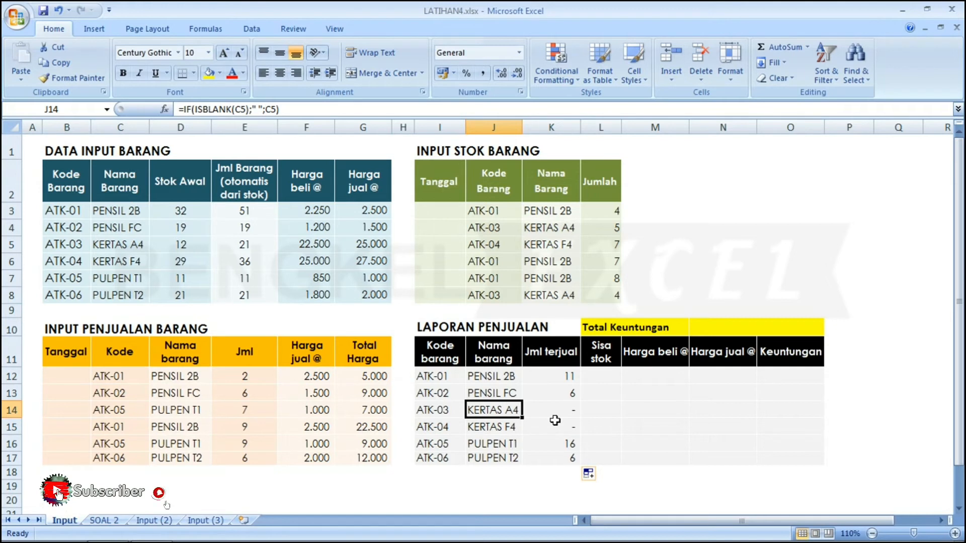
{"action": "key", "text": "Right"}
{"action": "key", "text": "Down"}
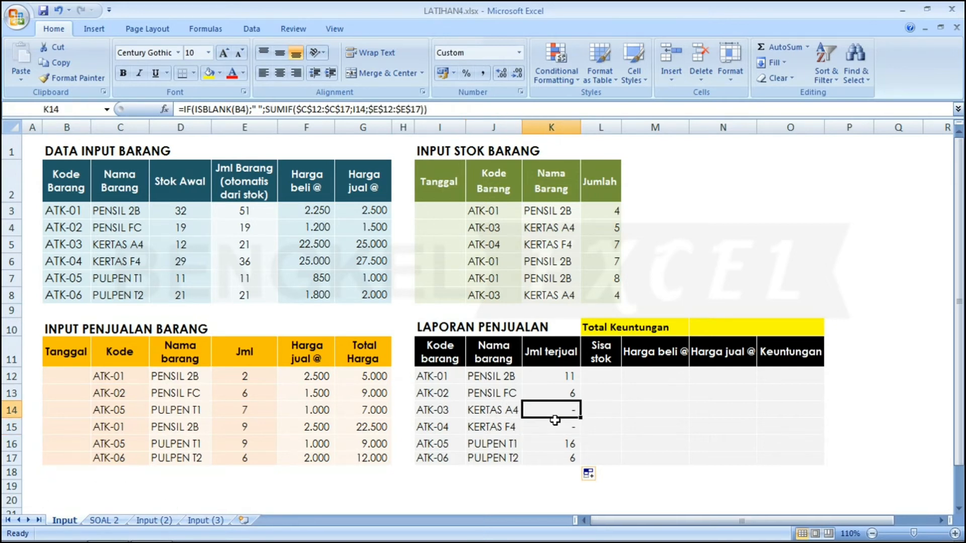
{"action": "key", "text": "Up"}
- Begin the Sisa stok formula in L12 with an IF and ISBLANK test on B3 that returns " " when blank
{"action": "left_click", "coordinate": [602, 381]}
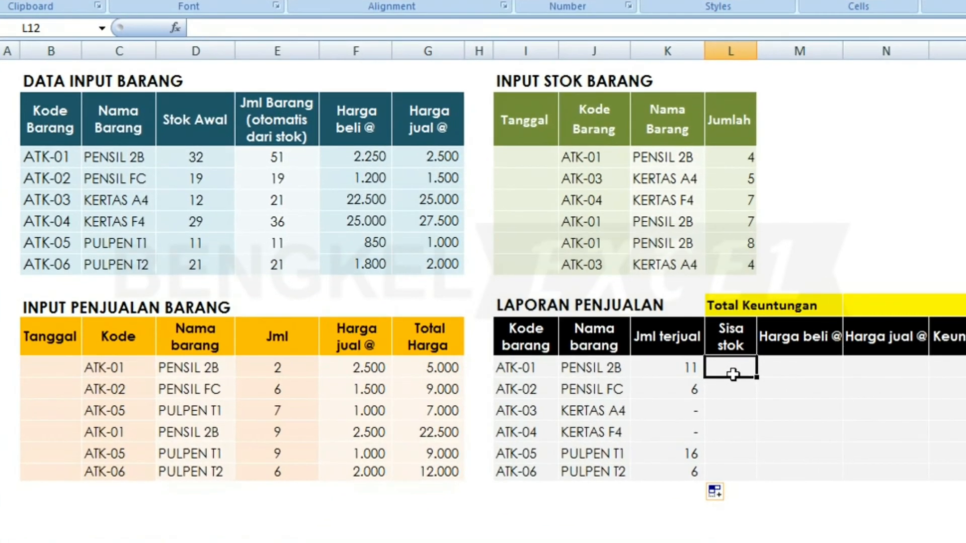
{"action": "type", "text": "=I"}
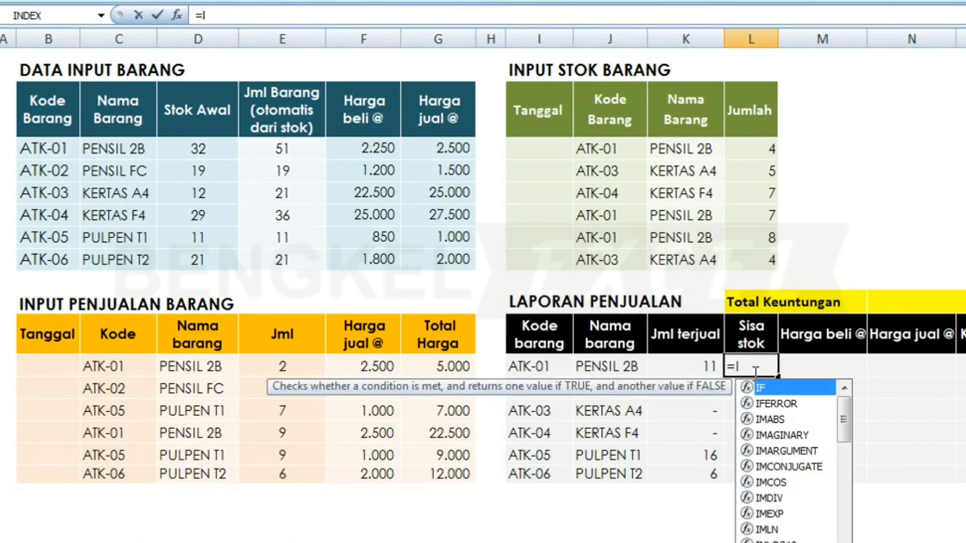
{"action": "type", "text": "F(IS"}
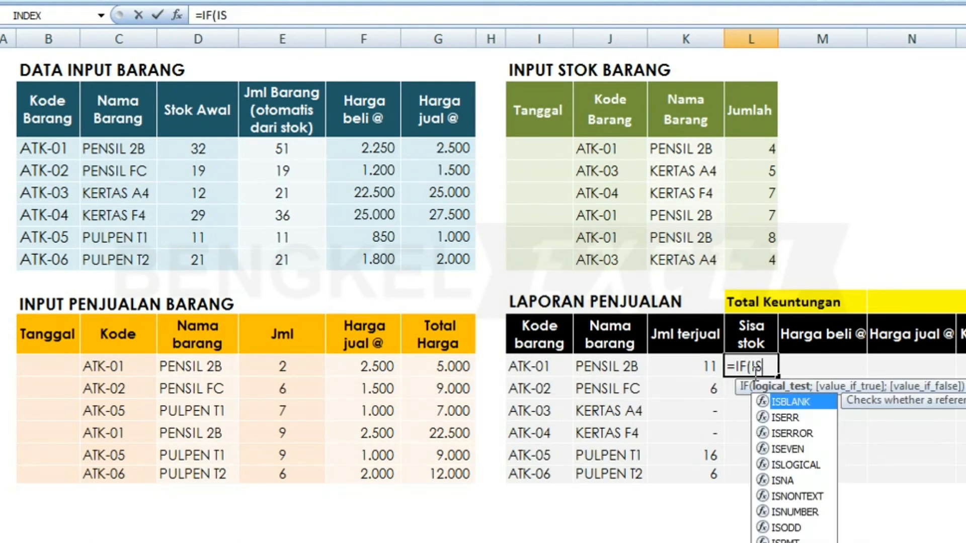
{"action": "key", "text": "Tab"}
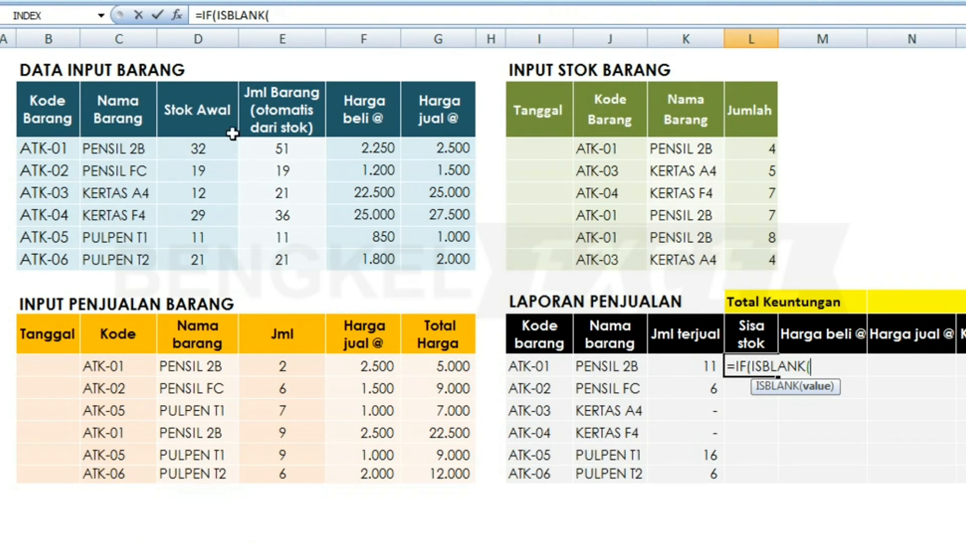
{"action": "left_click", "coordinate": [54, 145]}
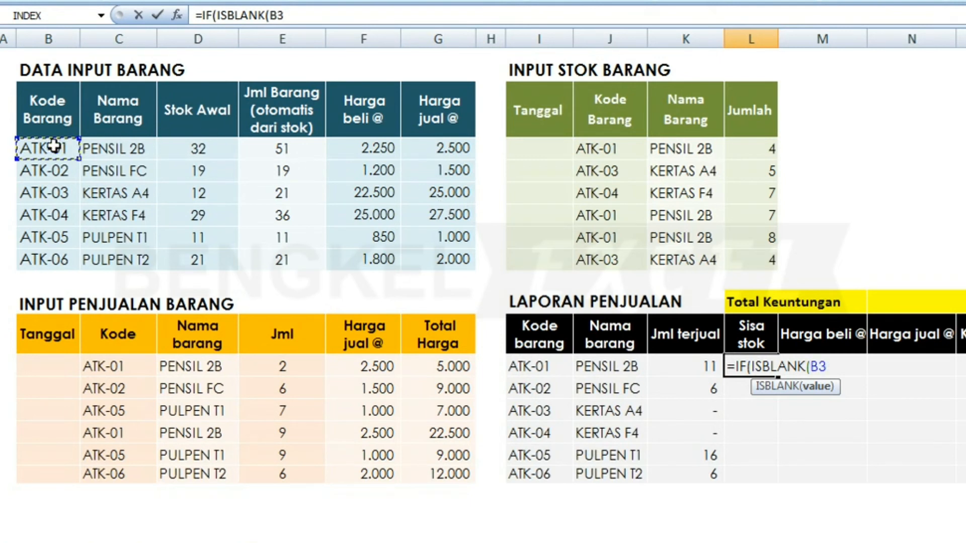
{"action": "type", "text": ")"}
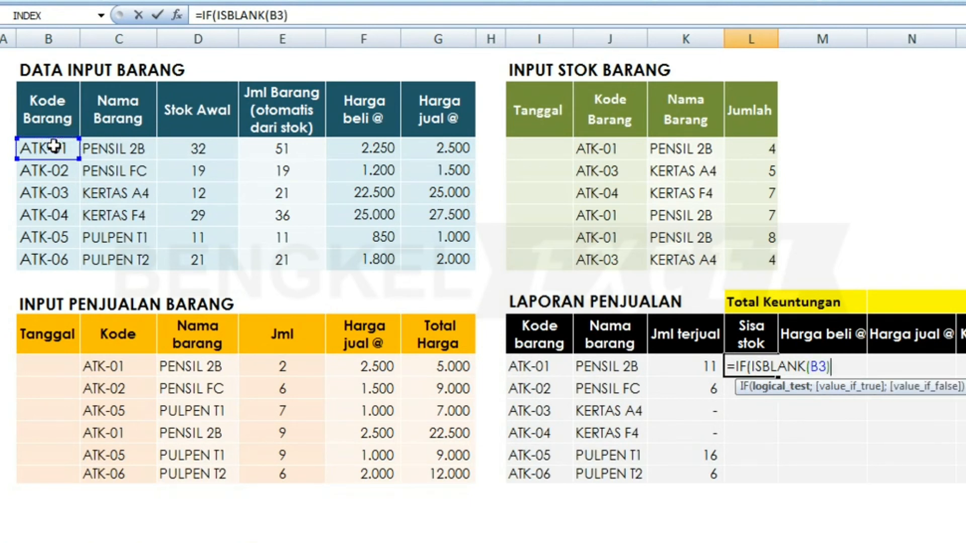
{"action": "type", "text": ";\""}
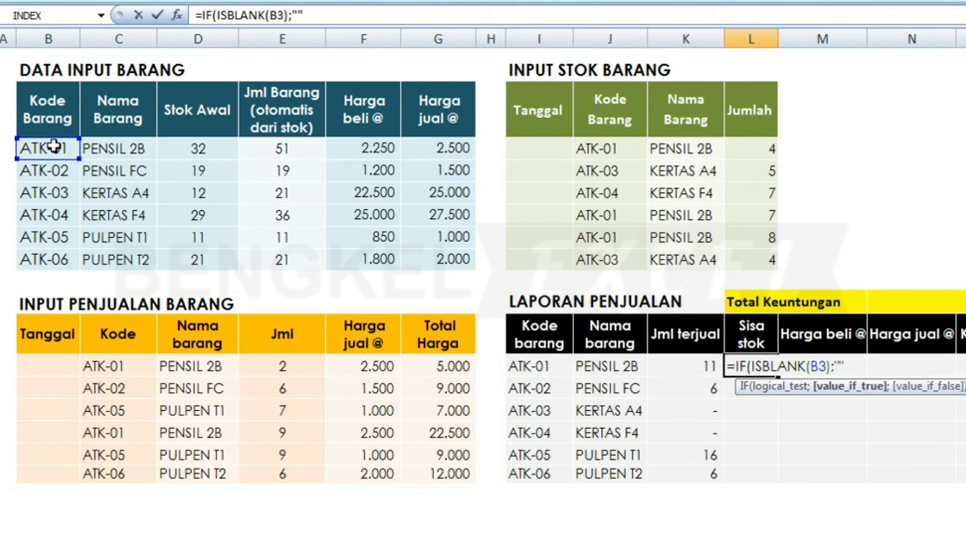
{"action": "type", "text": " \";"}
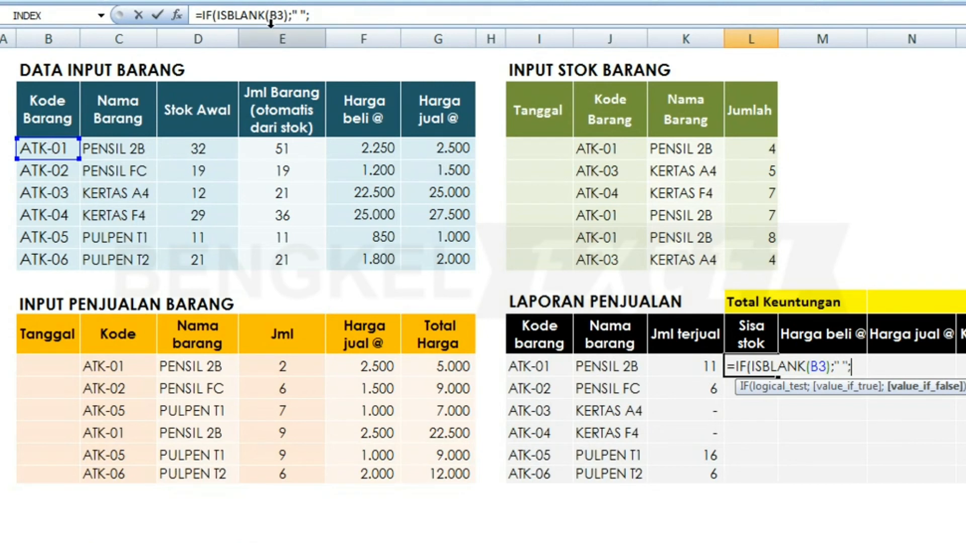
- Complete the L12 formula with E3-K12 as the value if false, and enter it
{"action": "left_click", "coordinate": [283, 146]}
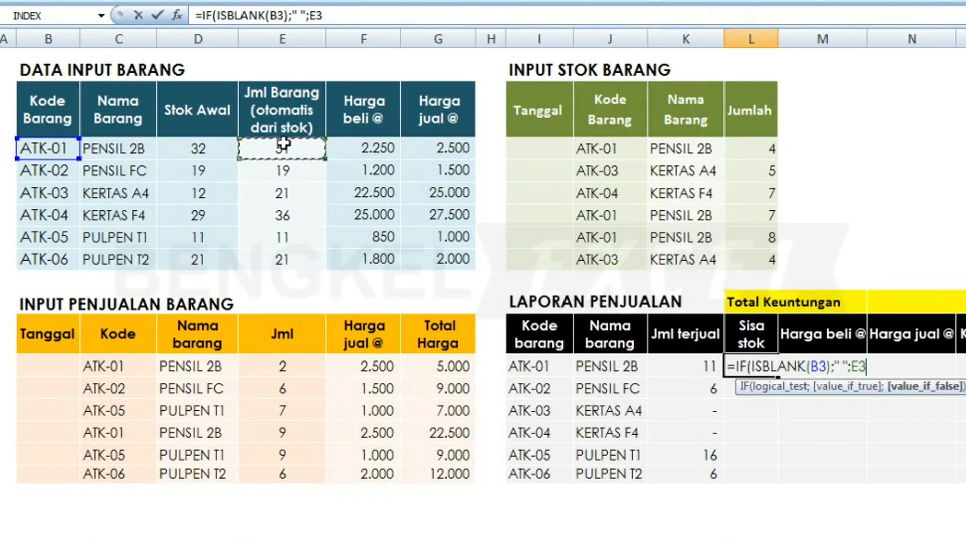
{"action": "type", "text": "-"}
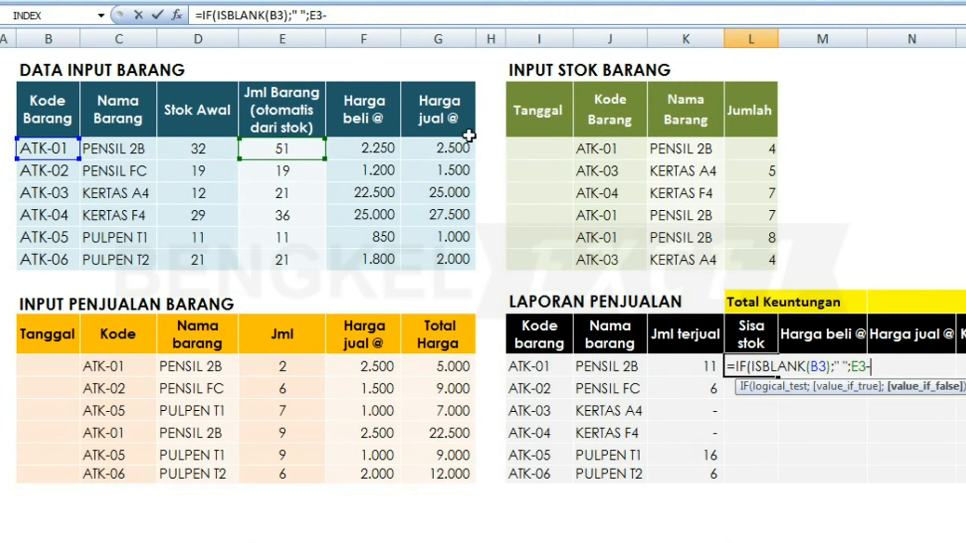
{"action": "left_click", "coordinate": [683, 367]}
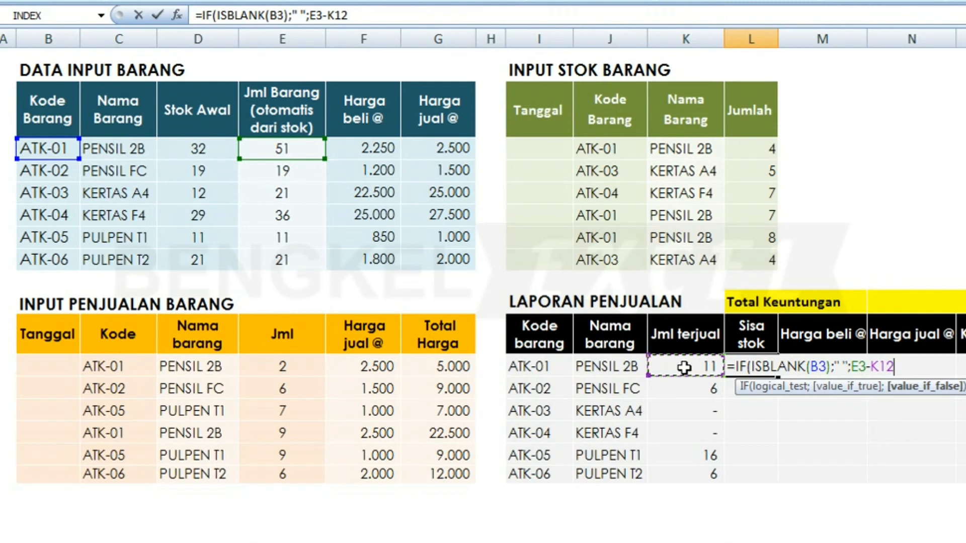
{"action": "type", "text": ")"}
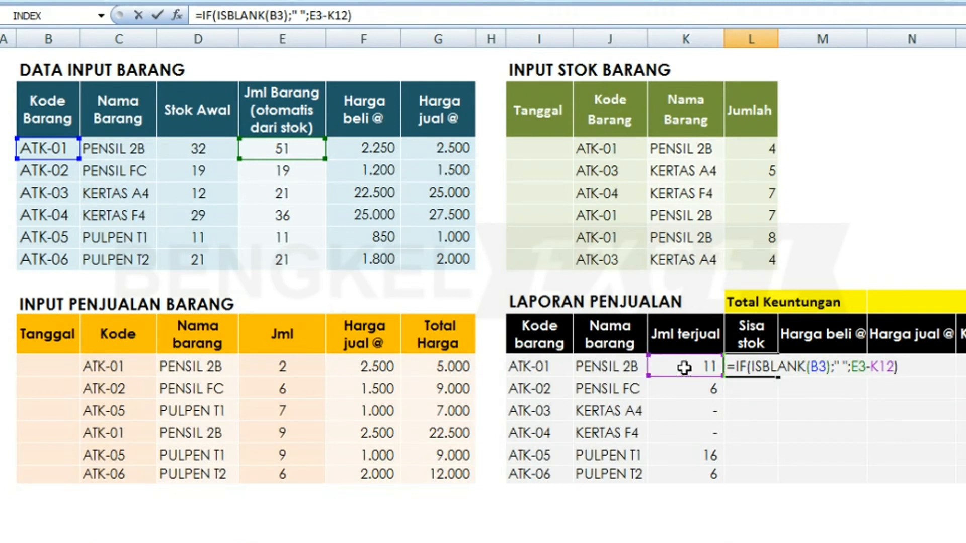
{"action": "key", "text": "Return"}
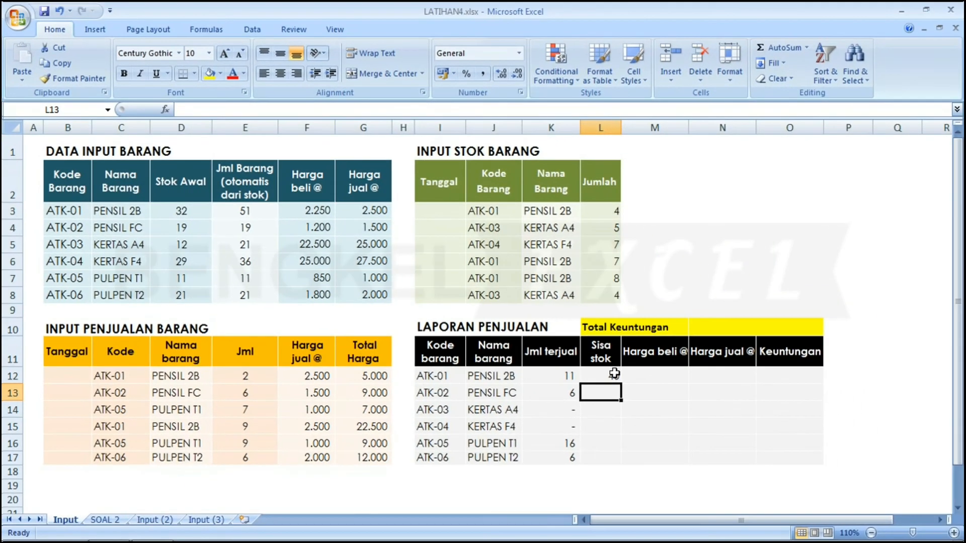
- Fill the Sisa stok formula from L12 down to L17
{"action": "left_click_drag", "start_coordinate": [770, 363], "coordinate": [775, 380]}
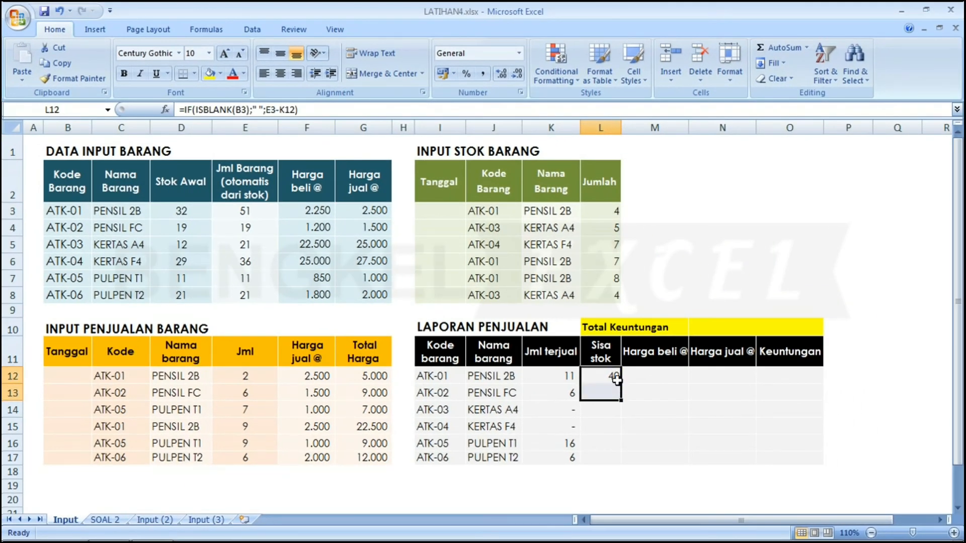
{"action": "left_click", "coordinate": [614, 375]}
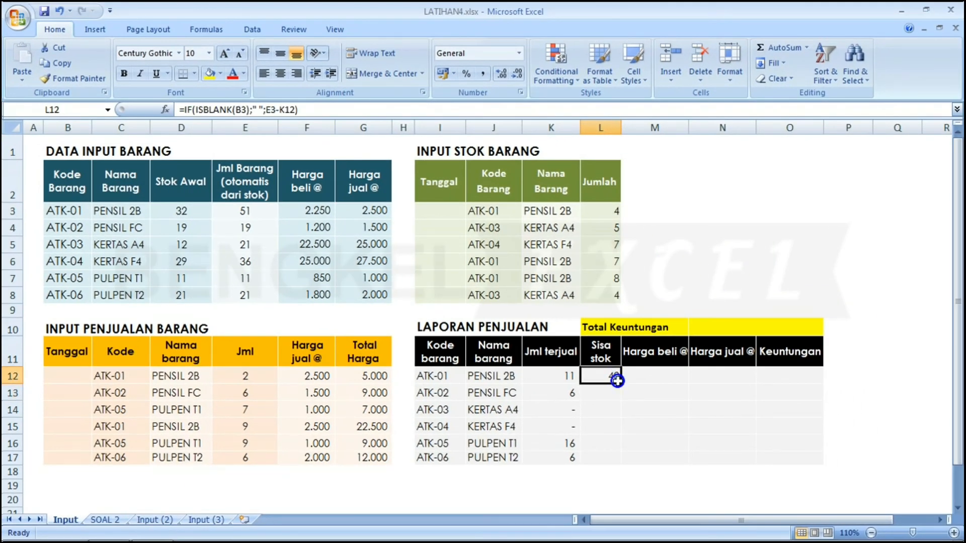
{"action": "double_click", "coordinate": [620, 384]}
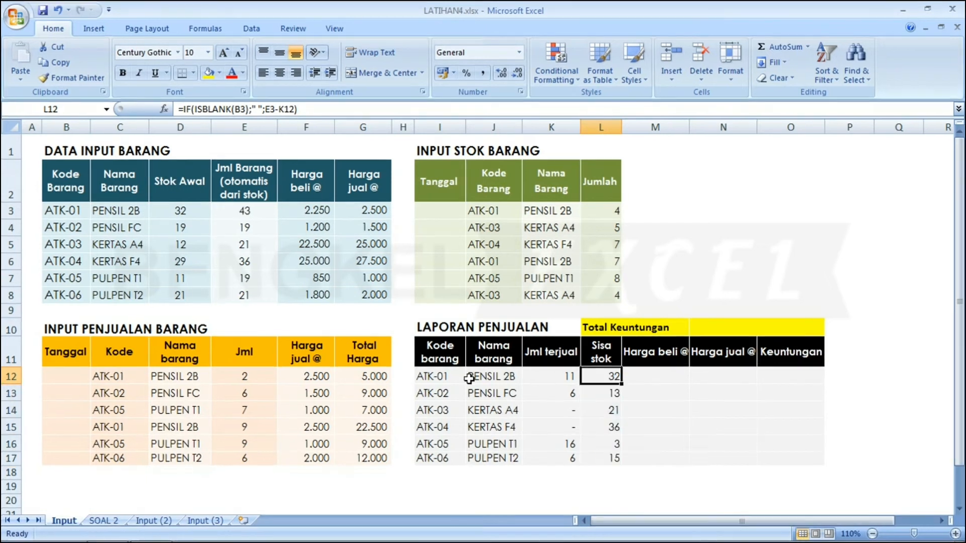
- Begin the Harga beli formula in M12 with an IF and ISBLANK test on B3 that returns " " when blank
{"action": "key", "text": "Right"}
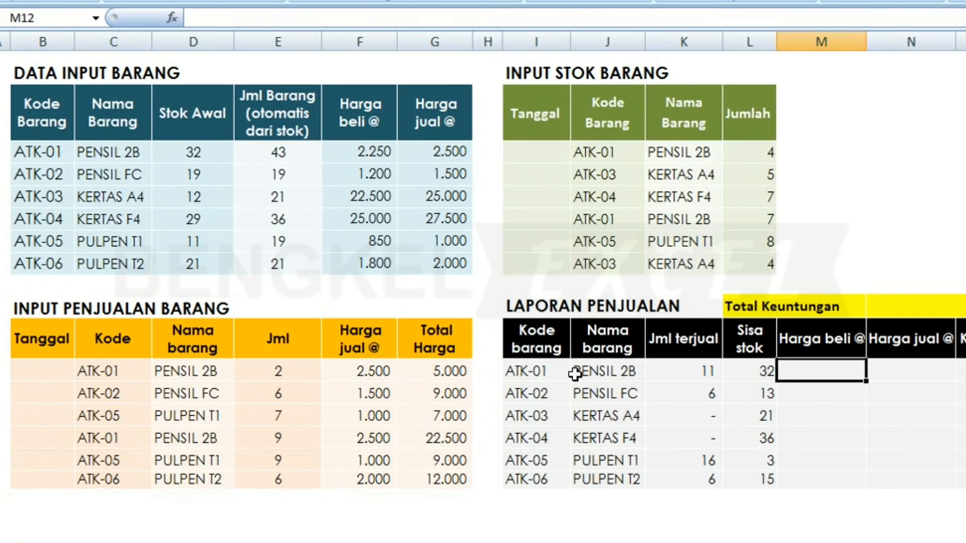
{"action": "type", "text": "=IF"}
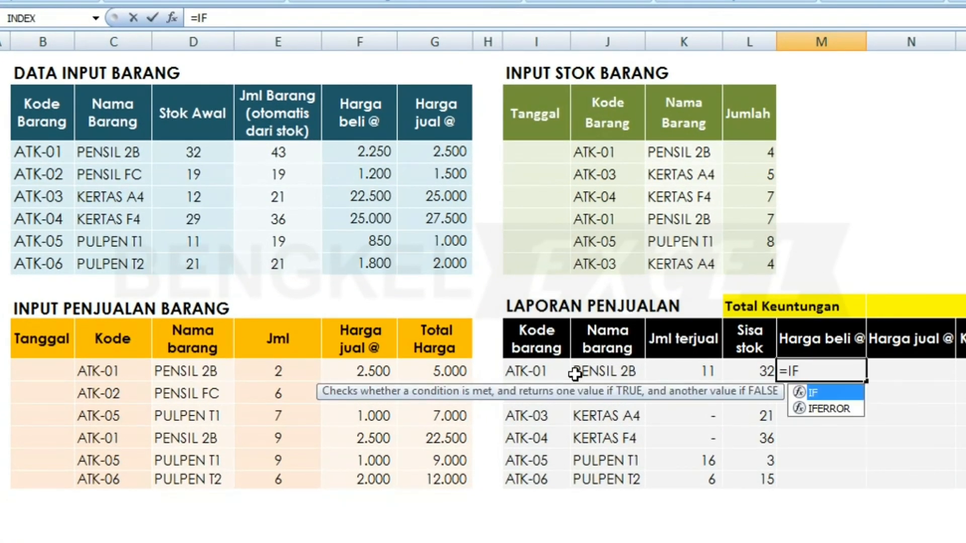
{"action": "type", "text": "(IS"}
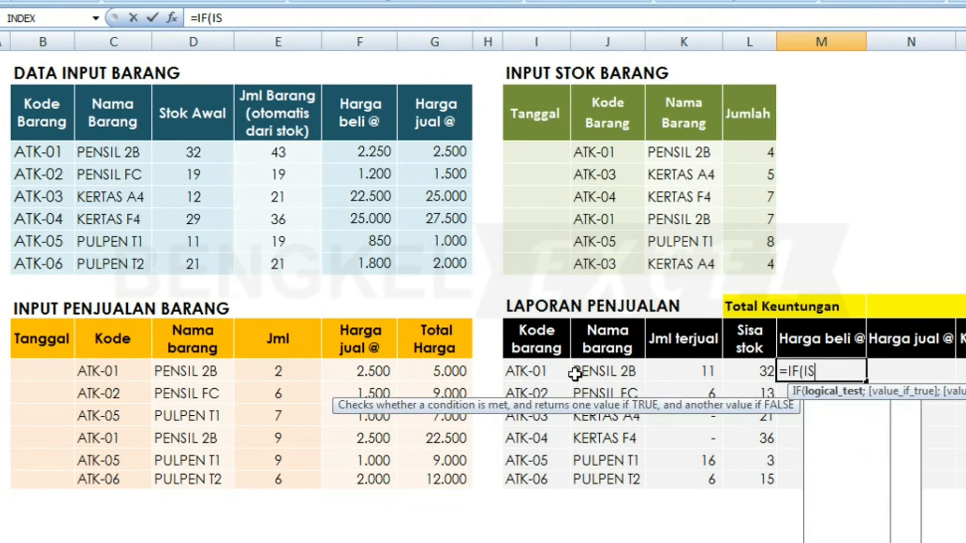
{"action": "key", "text": "Tab"}
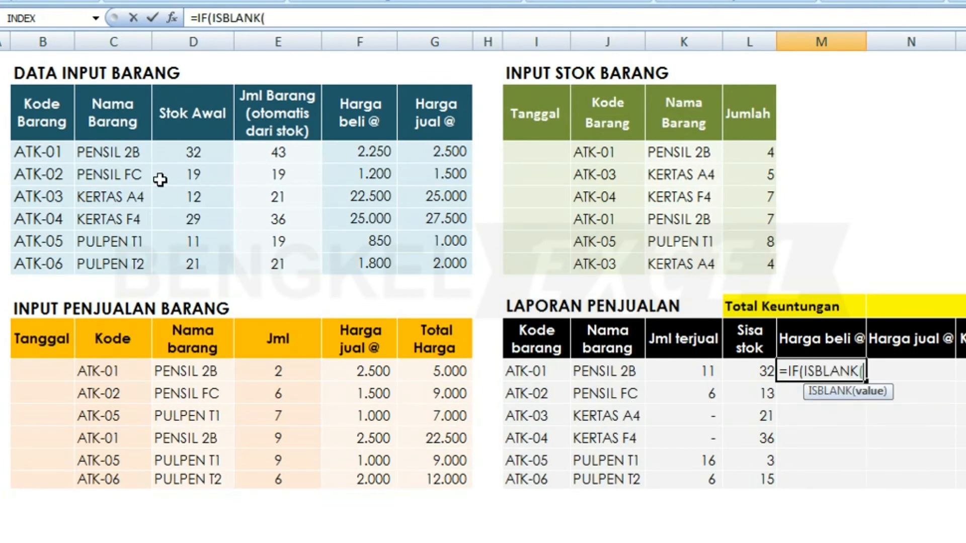
{"action": "left_click", "coordinate": [50, 151]}
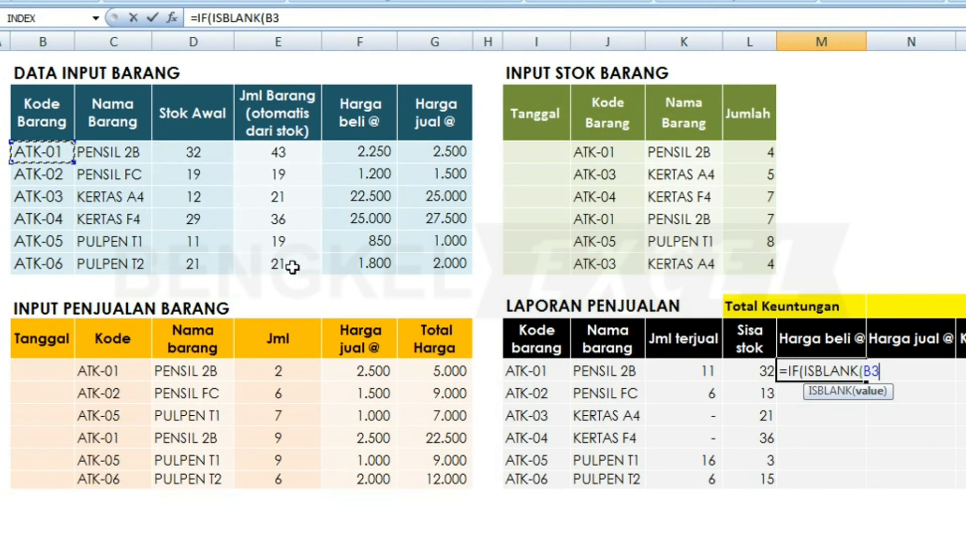
{"action": "type", "text": ")"}
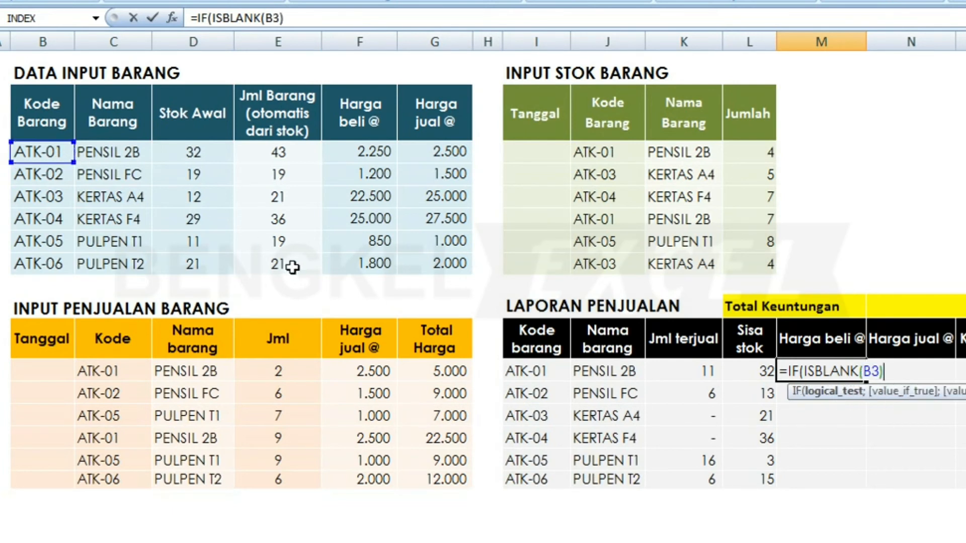
{"action": "type", "text": ";\" \";"}
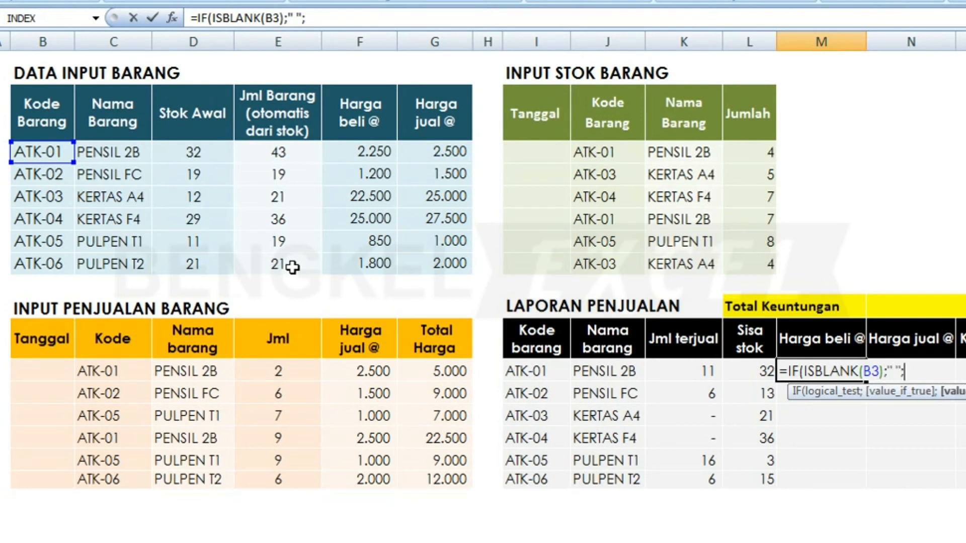
- Complete the M12 formula with F3 as the value if false, and fill it down to M17
{"action": "left_click", "coordinate": [376, 155]}
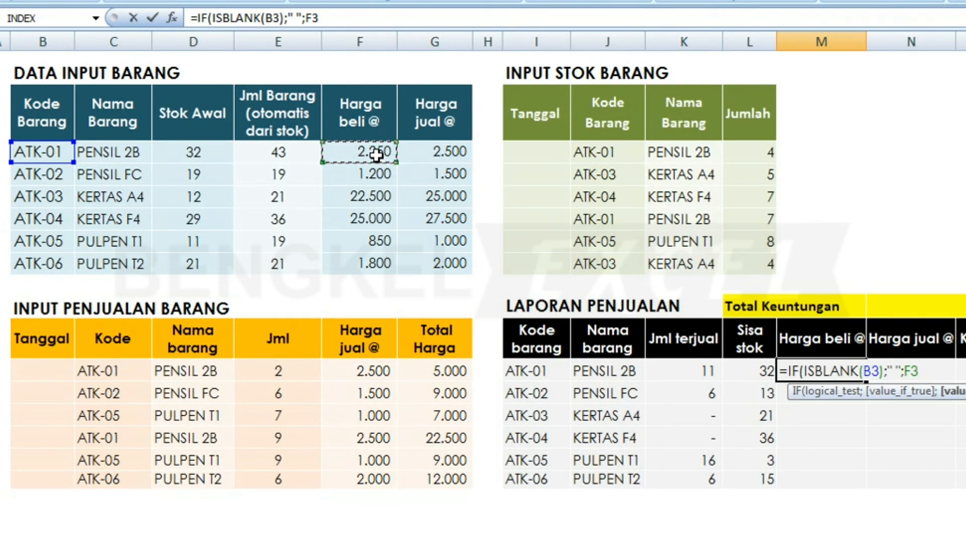
{"action": "type", "text": ")"}
{"action": "key", "text": "Return"}
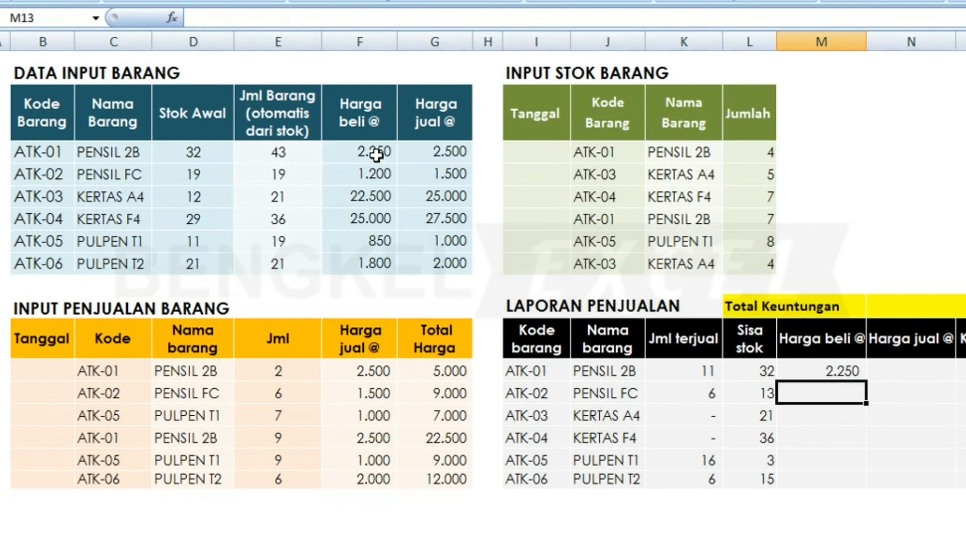
{"action": "left_click", "coordinate": [827, 375]}
{"action": "left_click_drag", "start_coordinate": [865, 381], "coordinate": [862, 492]}
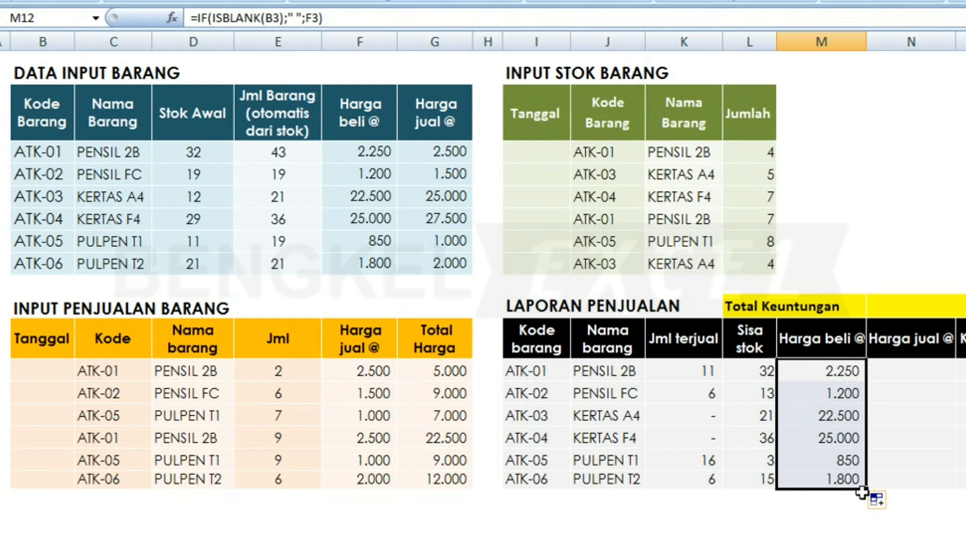
- Begin the Harga jual formula in N12 with a VLOOKUP nested in IFERROR, using I12 as the lookup value
{"action": "key", "text": "Right"}
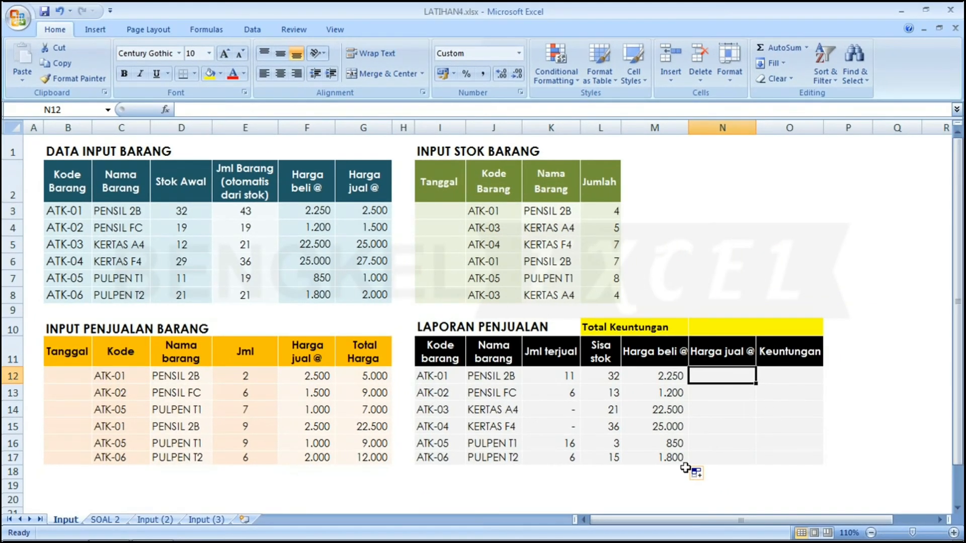
{"action": "type", "text": "=IF"}
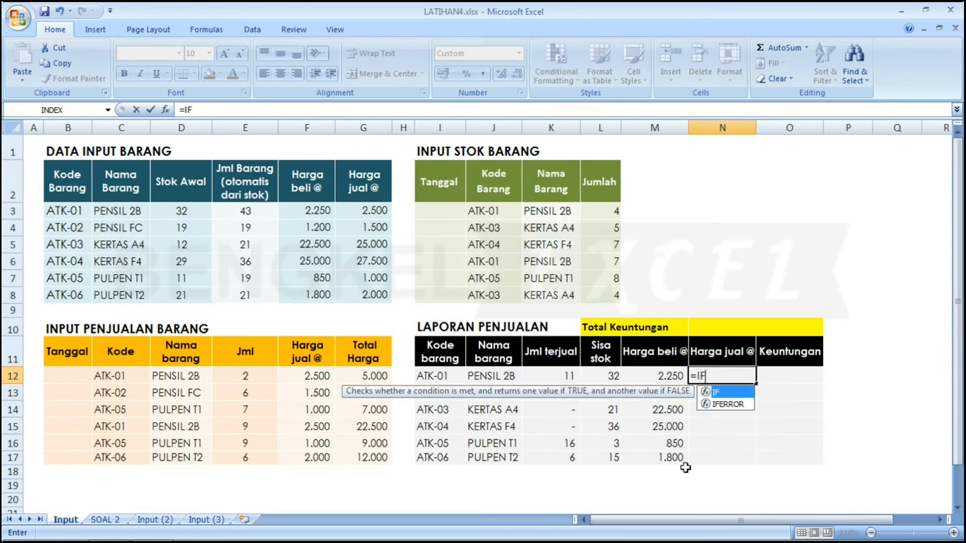
{"action": "key", "text": "Down"}
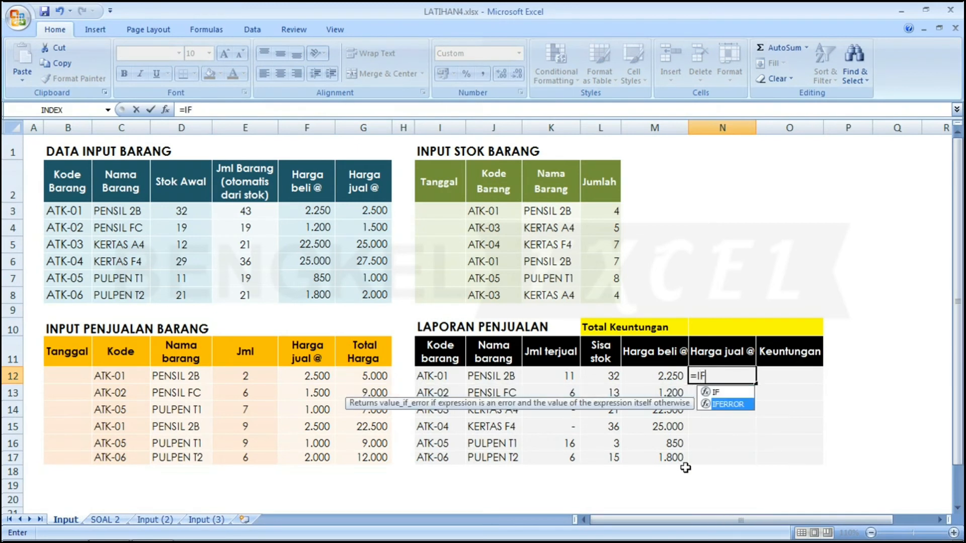
{"action": "key", "text": "Tab"}
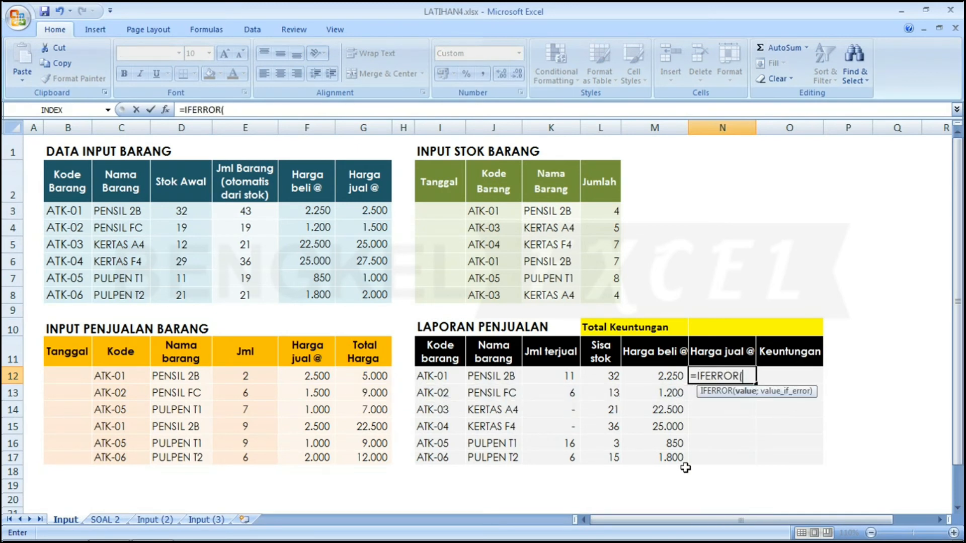
{"action": "type", "text": "VLOO"}
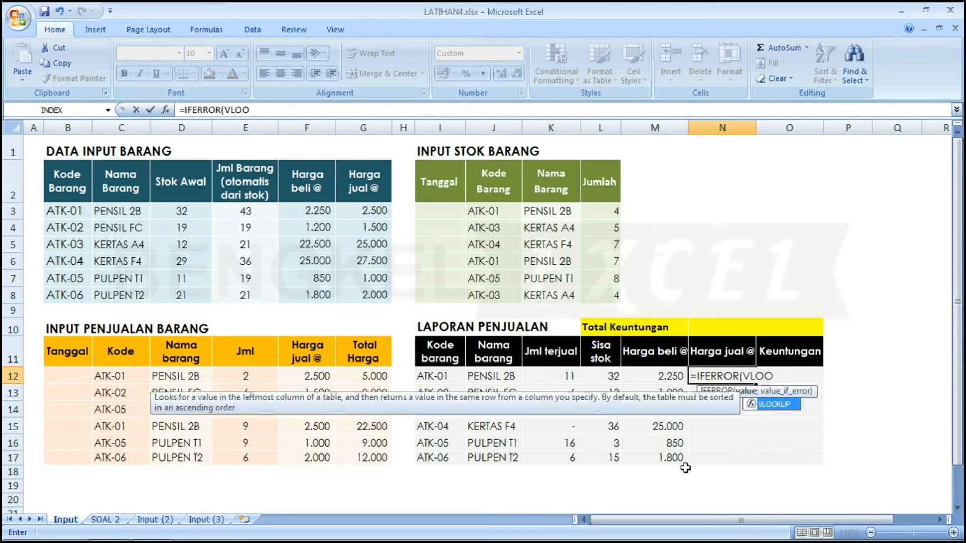
{"action": "key", "text": "Tab"}
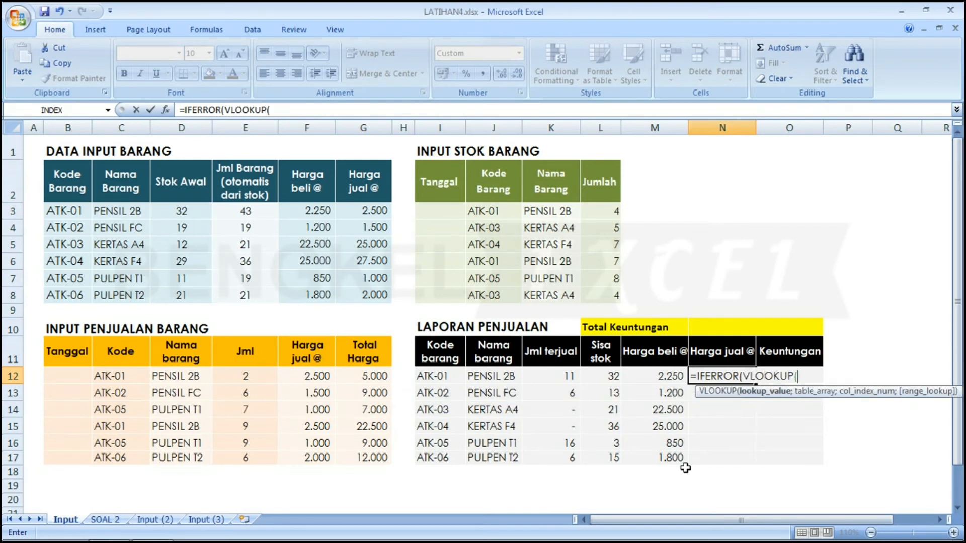
{"action": "left_click", "coordinate": [431, 378]}
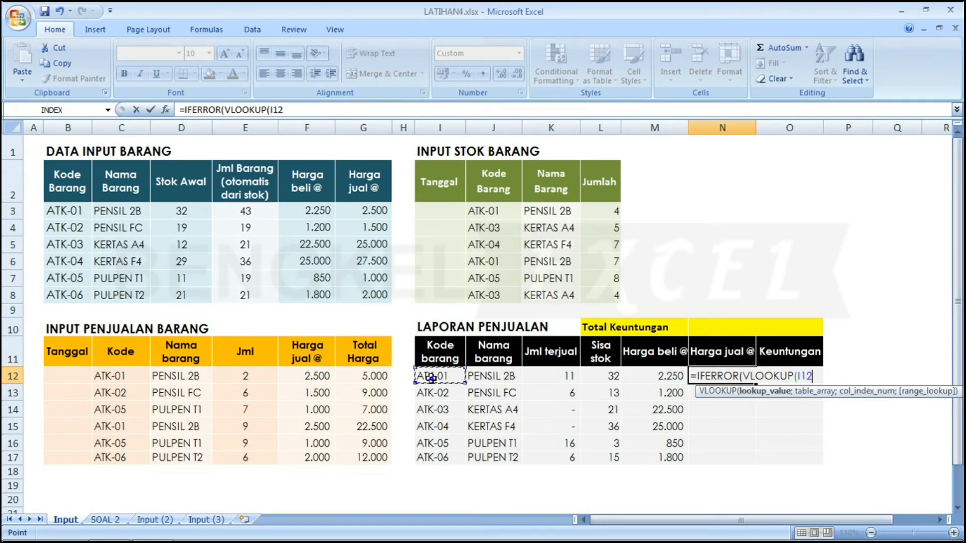
{"action": "type", "text": ";"}
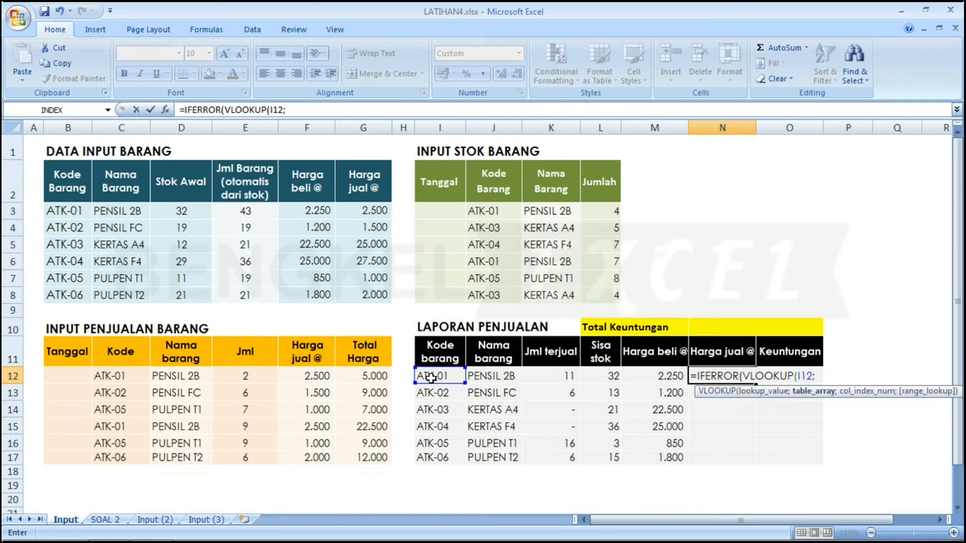
- Complete the N12 formula with table $B$3:$G$8, column 6, FALSE and " " as the value if error, and enter it
{"action": "left_click_drag", "start_coordinate": [66, 207], "coordinate": [345, 297]}
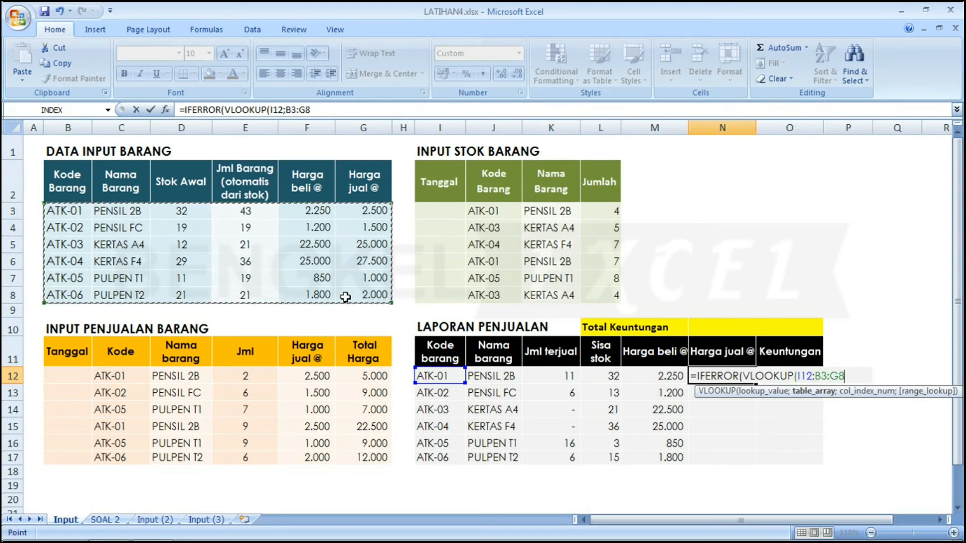
{"action": "key", "text": "F4"}
{"action": "type", "text": ";"}
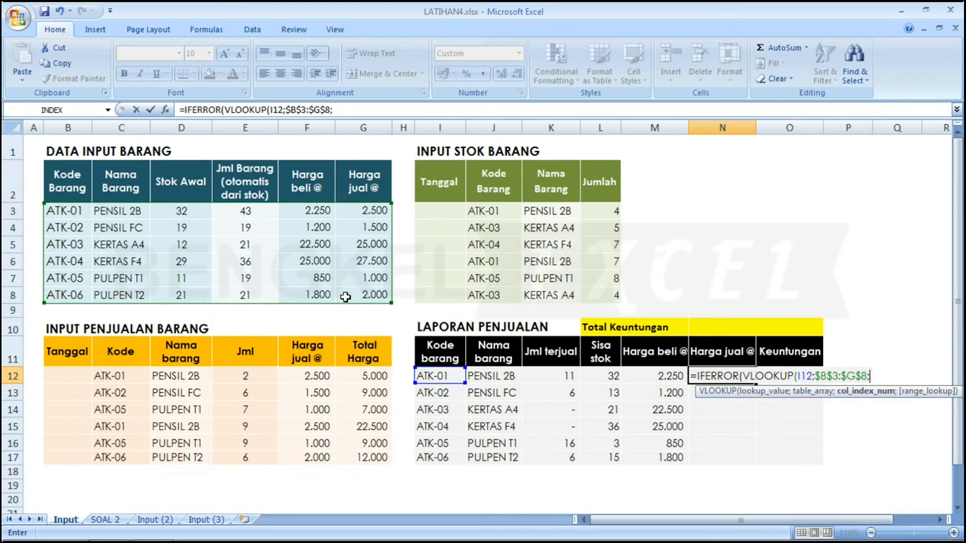
{"action": "type", "text": "6"}
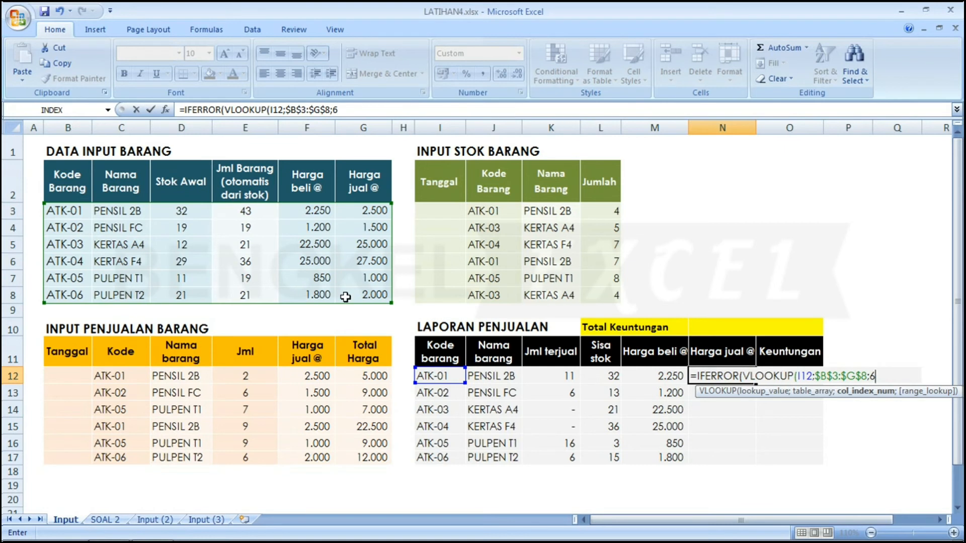
{"action": "type", "text": ";FA"}
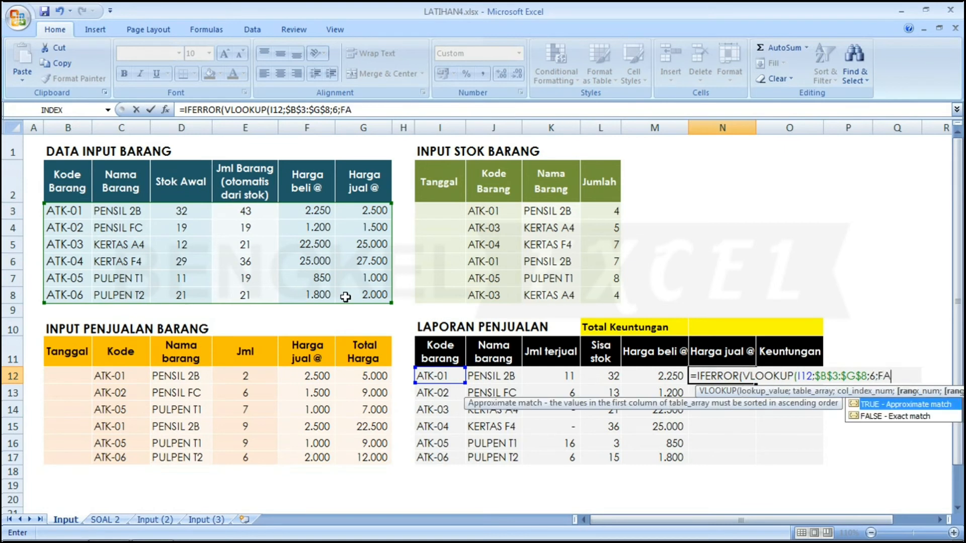
{"action": "type", "text": "LSE"}
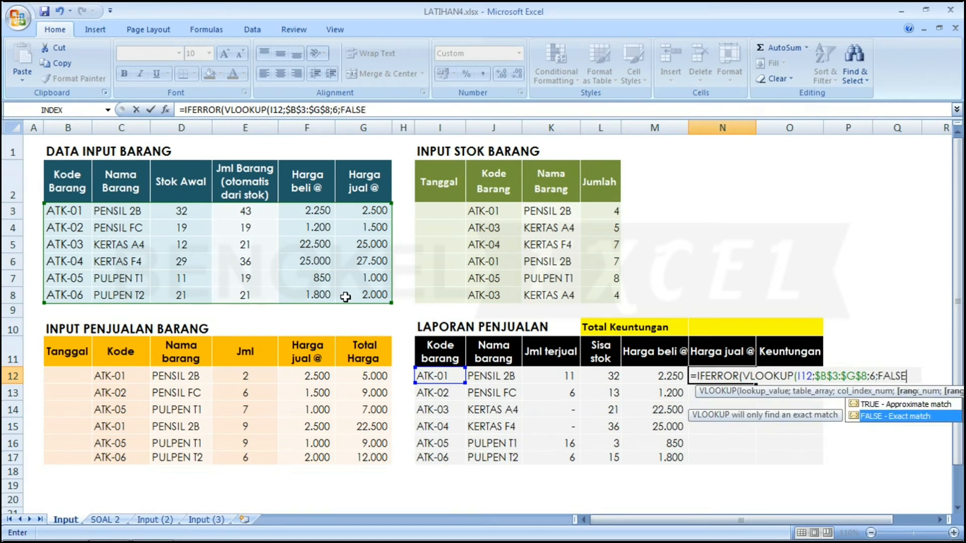
{"action": "type", "text": ")"}
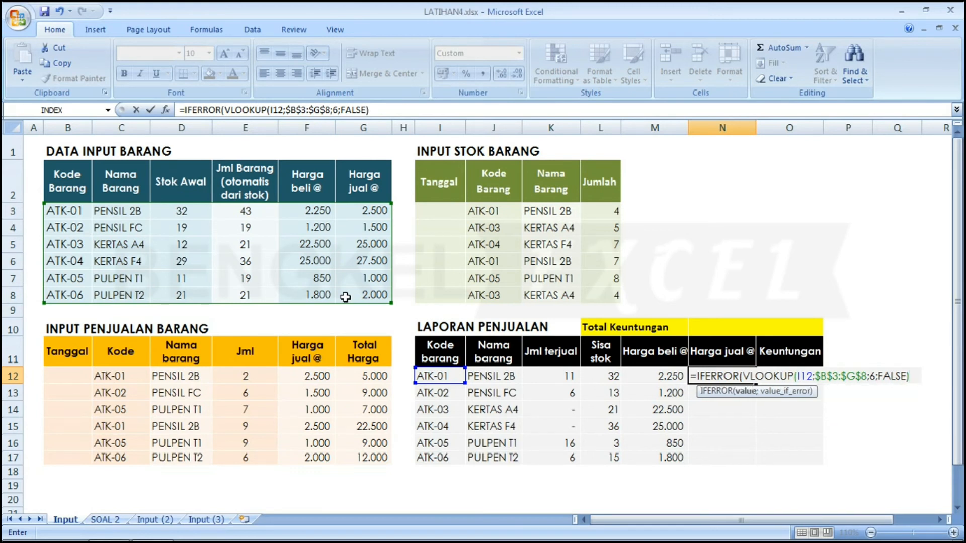
{"action": "type", "text": ";\" \")"}
{"action": "key", "text": "Return"}
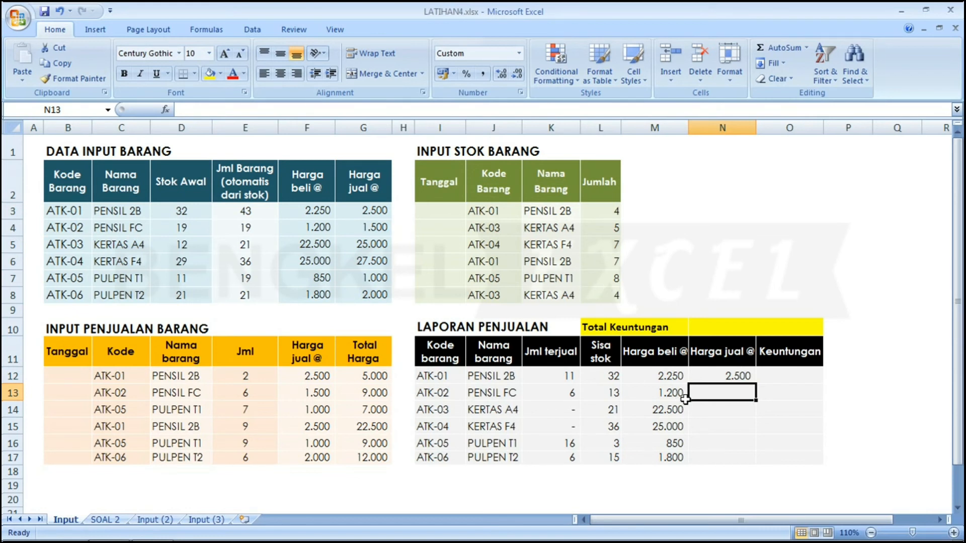
- Fill the Harga jual formula from N12 down to N17
{"action": "left_click", "coordinate": [659, 377]}
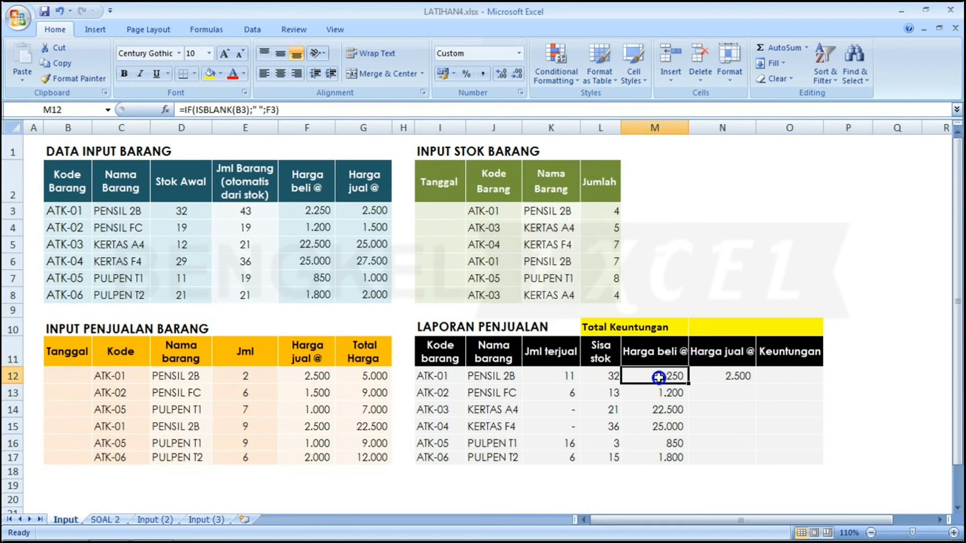
{"action": "left_click", "coordinate": [729, 376]}
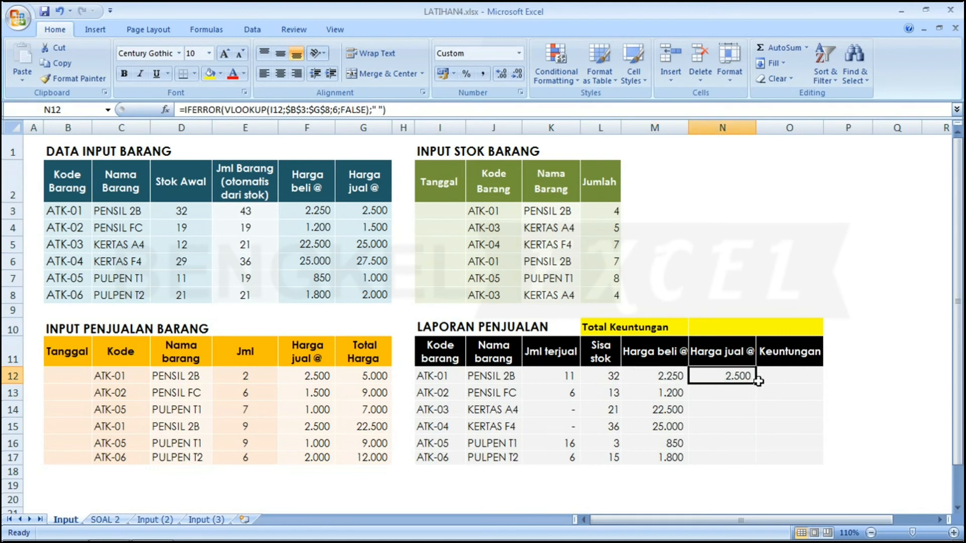
{"action": "left_click", "coordinate": [753, 388]}
{"action": "left_click", "coordinate": [734, 375]}
{"action": "left_click_drag", "start_coordinate": [756, 384], "coordinate": [744, 464]}
- Begin the Keuntungan formula in O12 with quantity sold times selling price, (K12*N12)
{"action": "left_click", "coordinate": [797, 376]}
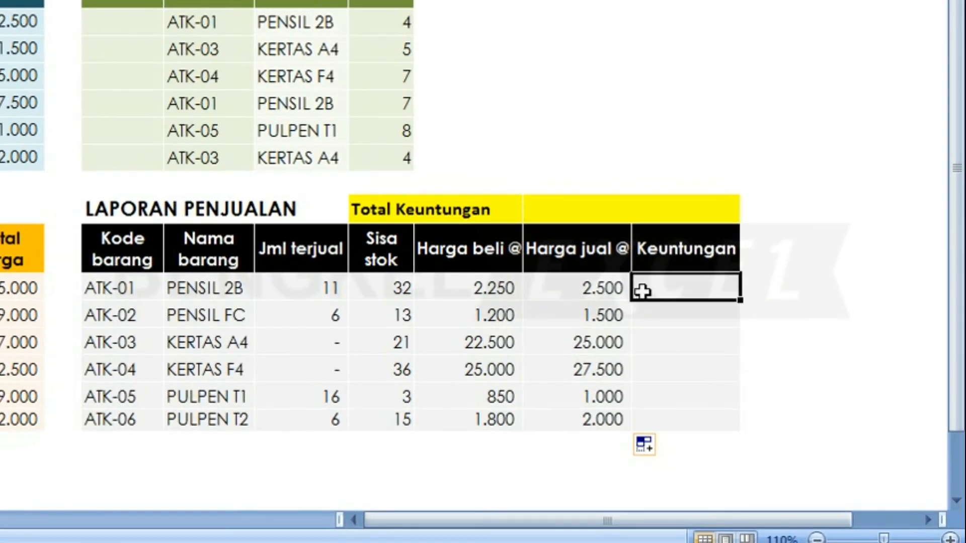
{"action": "type", "text": "="}
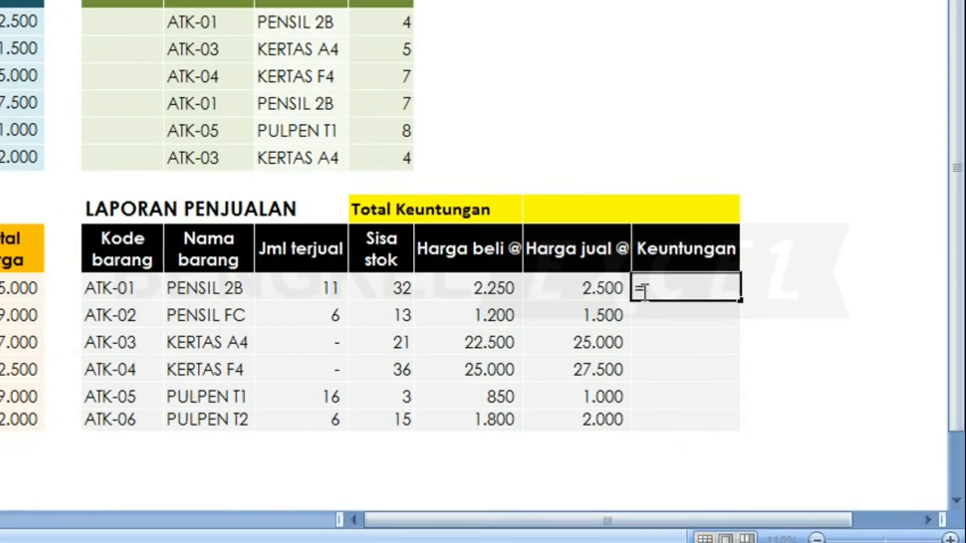
{"action": "type", "text": "("}
{"action": "left_click", "coordinate": [294, 294]}
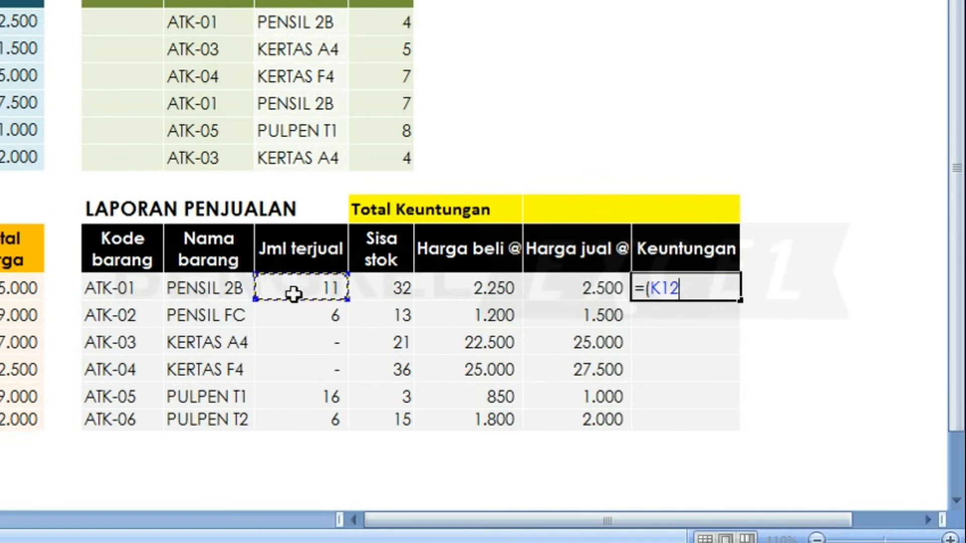
{"action": "type", "text": "*"}
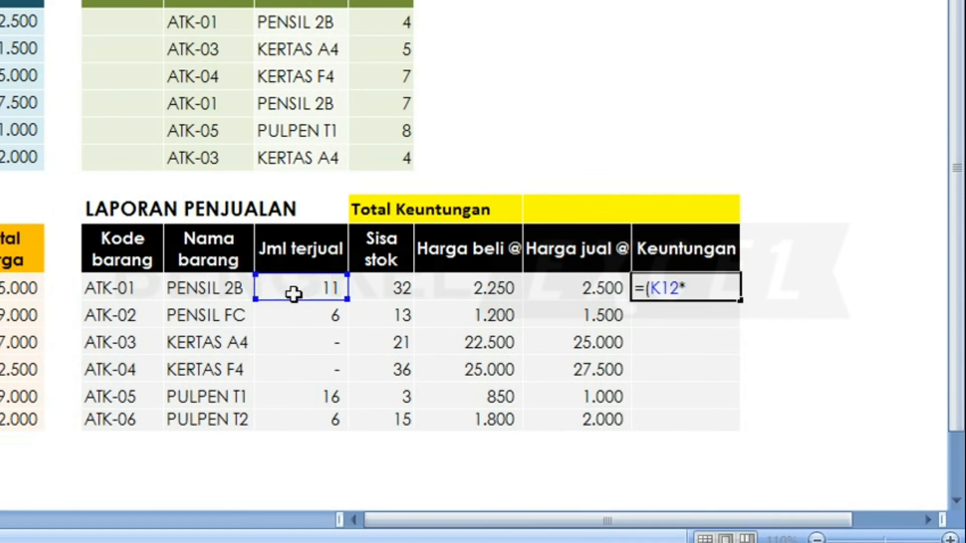
{"action": "left_click", "coordinate": [543, 282]}
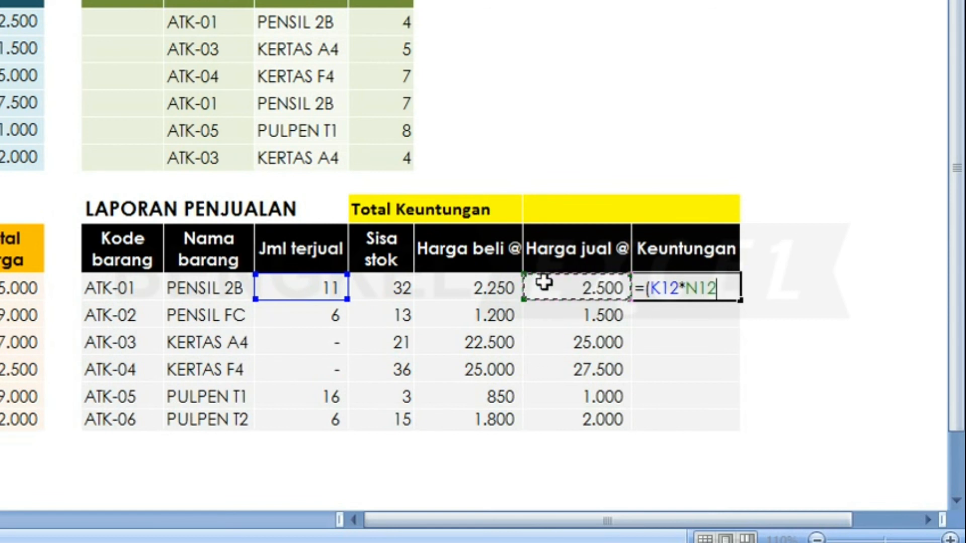
{"action": "type", "text": ")"}
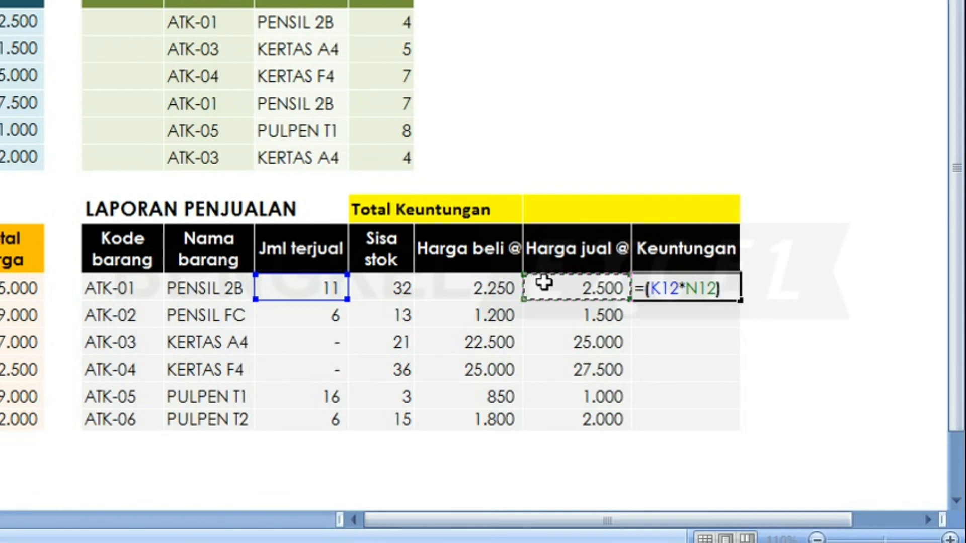
- Complete the O12 formula by subtracting quantity sold times purchase price, (K12*M12), and enter it
{"action": "type", "text": "-"}
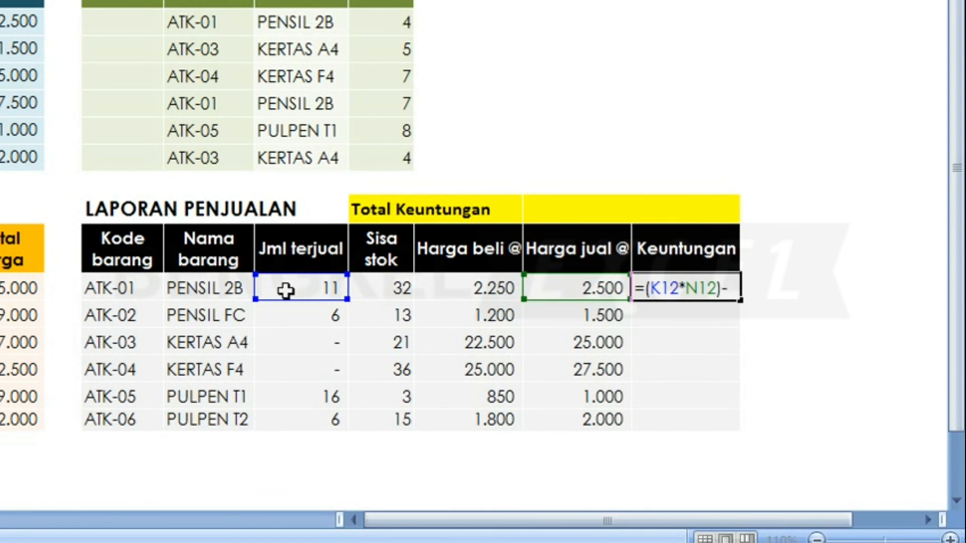
{"action": "type", "text": "("}
{"action": "left_click", "coordinate": [286, 290]}
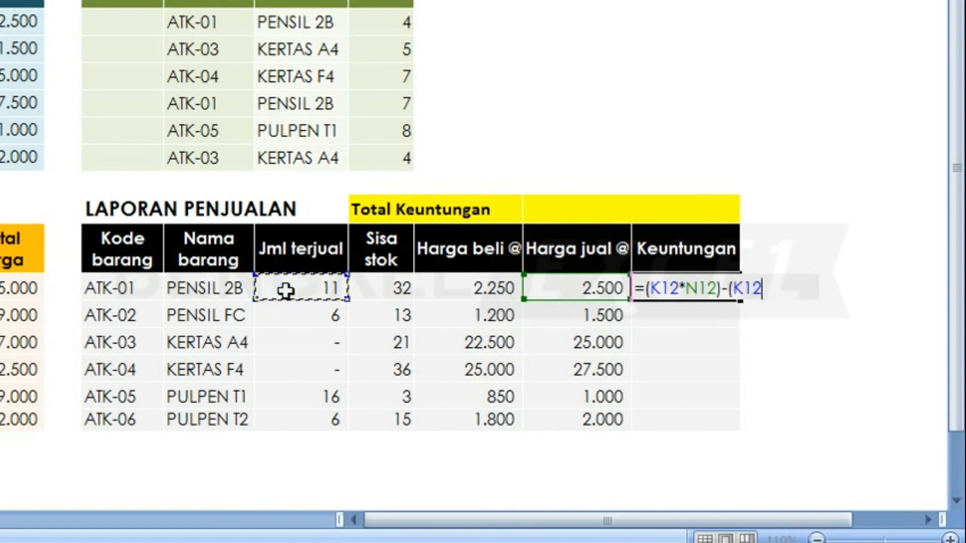
{"action": "type", "text": "*"}
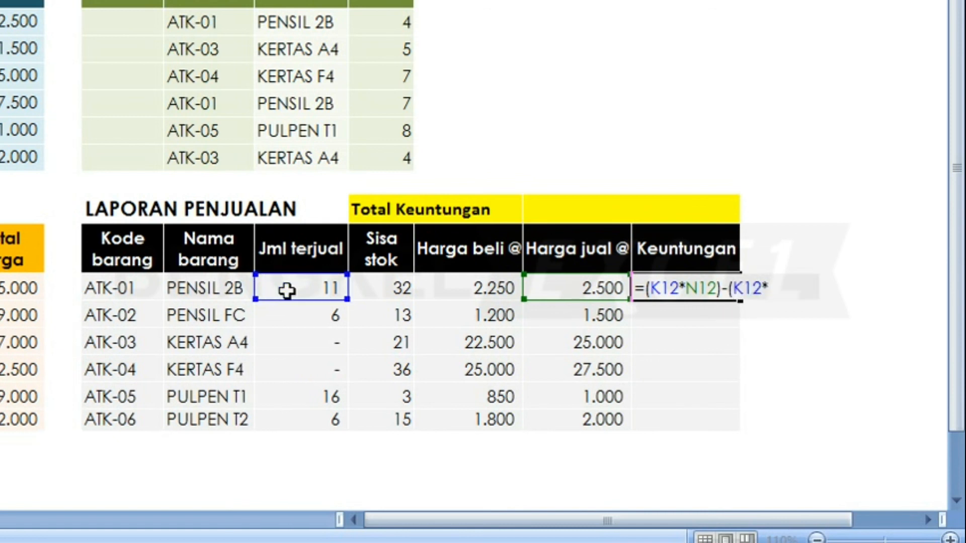
{"action": "left_click", "coordinate": [477, 290]}
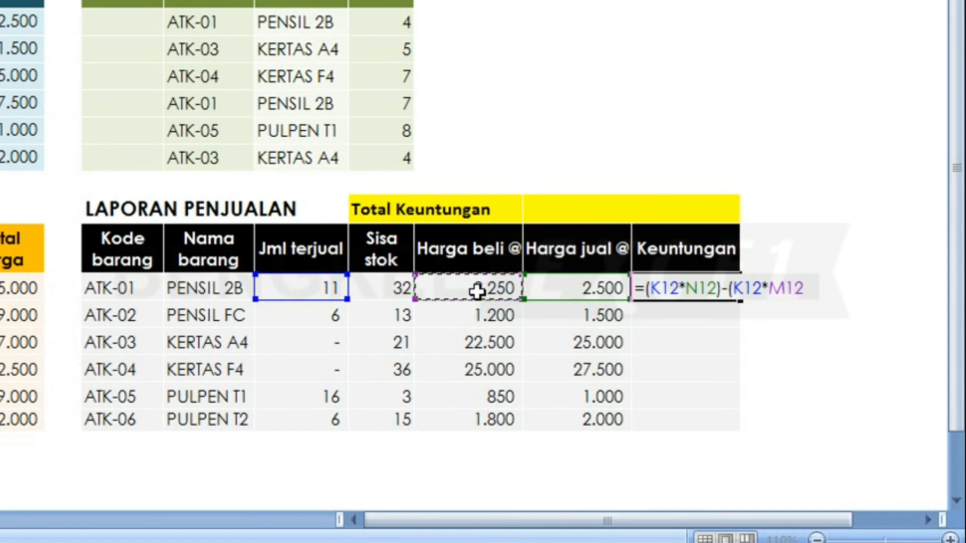
{"action": "type", "text": ")"}
{"action": "key", "text": "Return"}
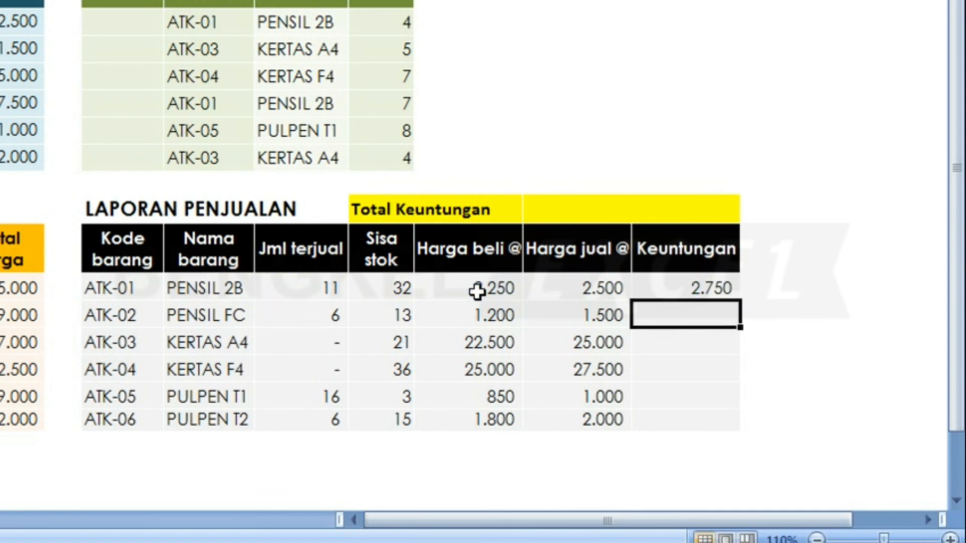
- Begin an error-protected Keuntungan formula in O13 with IFERROR and quantity sold times selling price, (K13*N13)
{"action": "key", "text": "Up"}
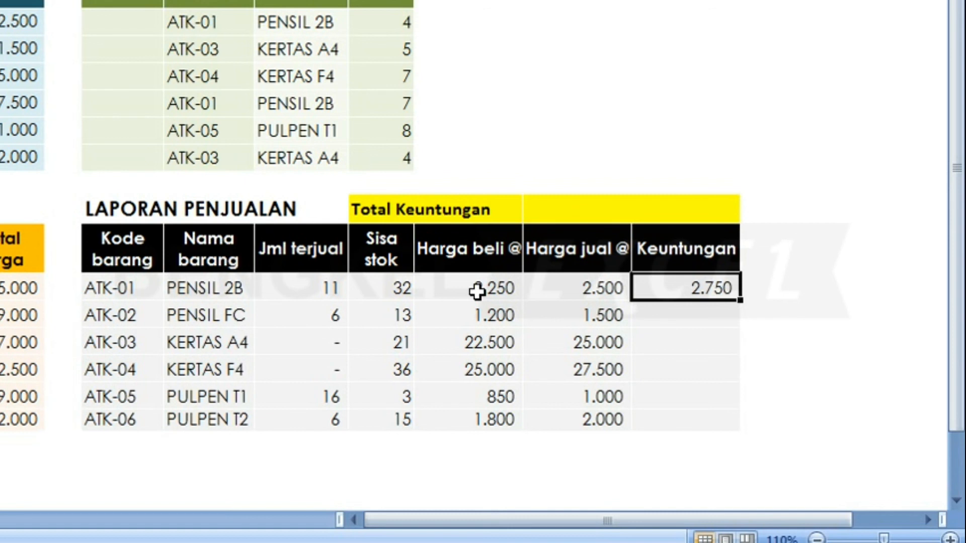
{"action": "key", "text": "Down"}
{"action": "type", "text": "=IF"}
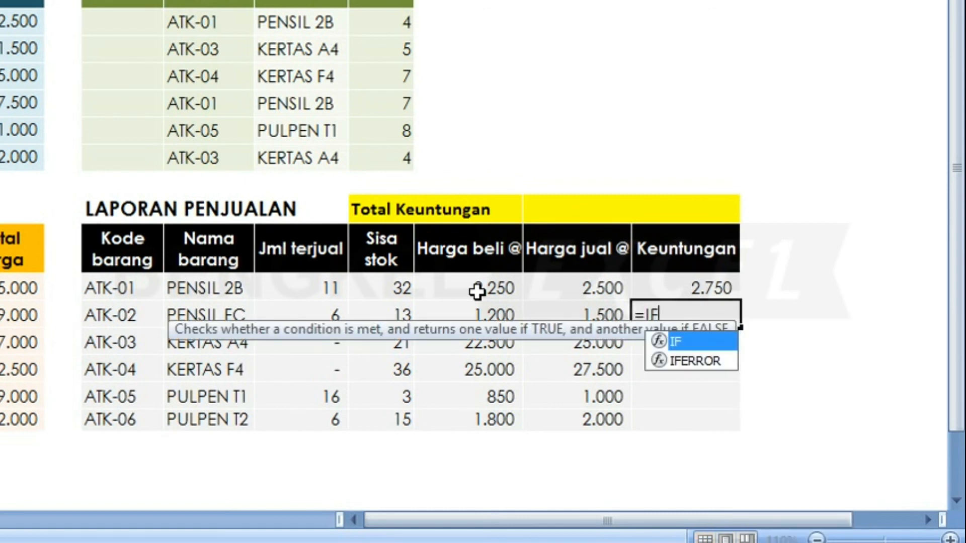
{"action": "key", "text": "Down"}
{"action": "key", "text": "Tab"}
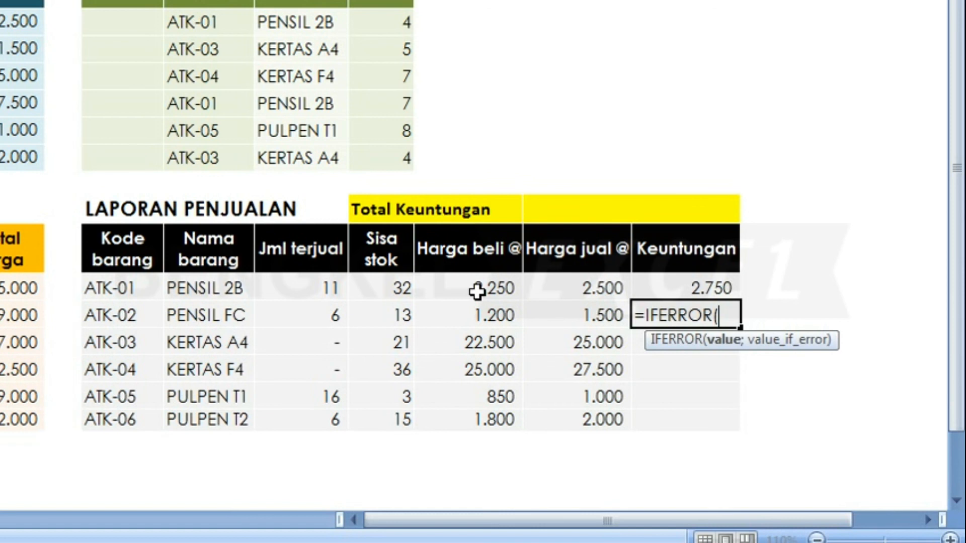
{"action": "type", "text": "("}
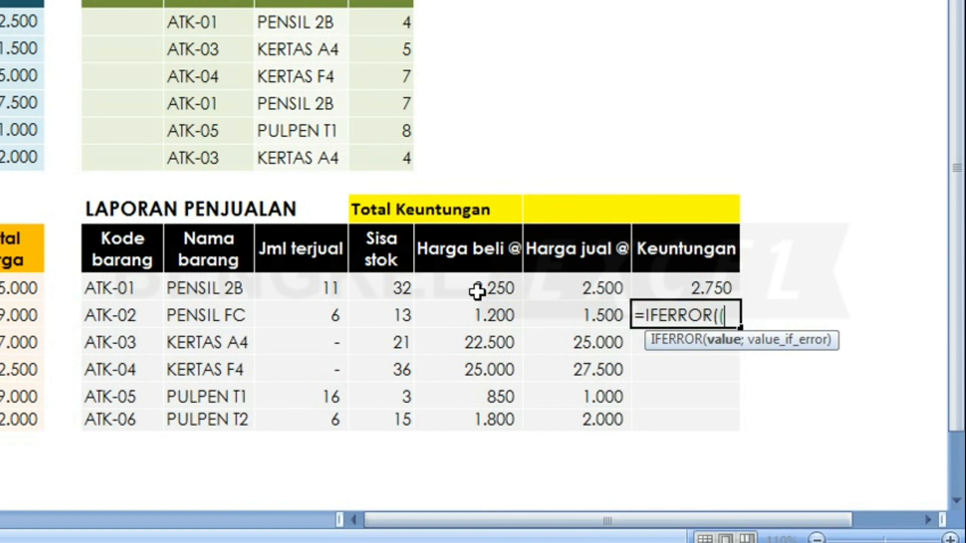
{"action": "left_click", "coordinate": [304, 317]}
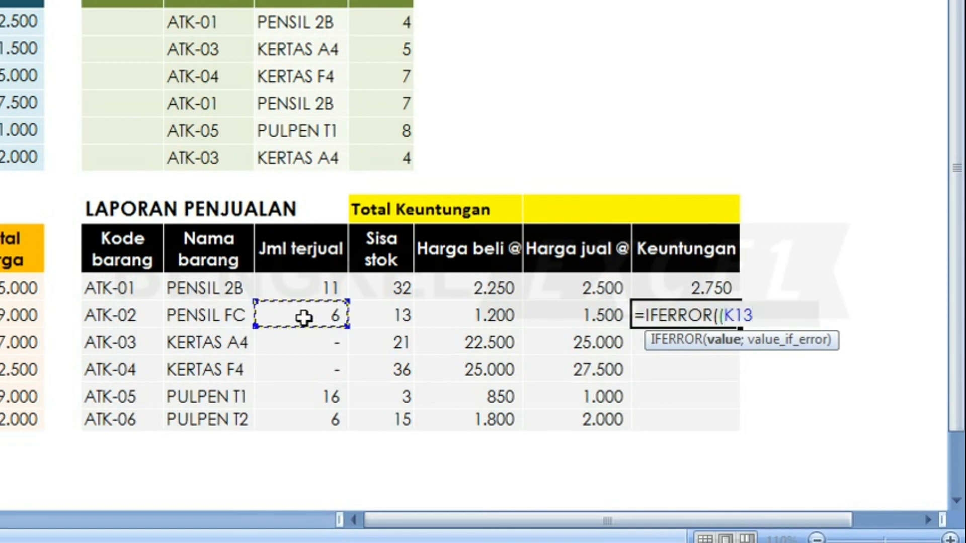
{"action": "type", "text": "*"}
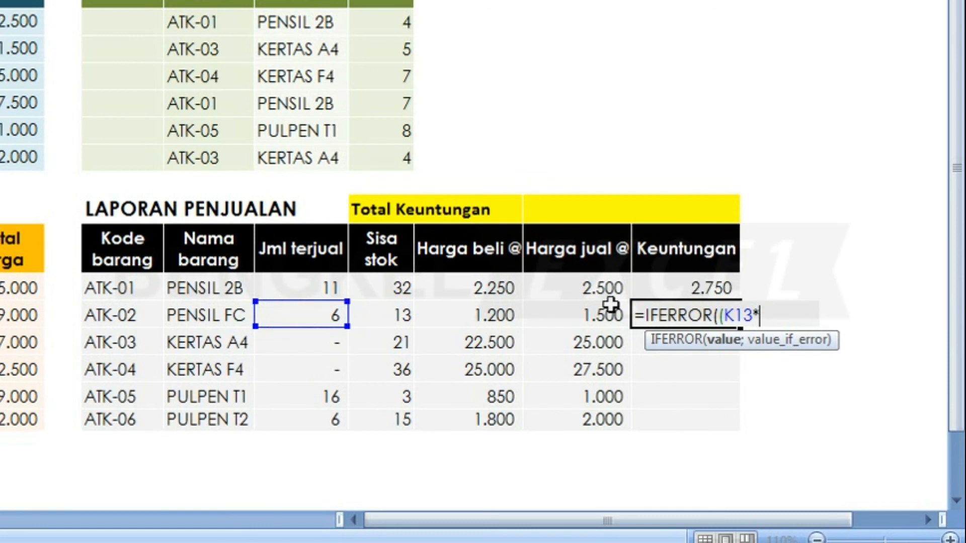
{"action": "left_click", "coordinate": [582, 322]}
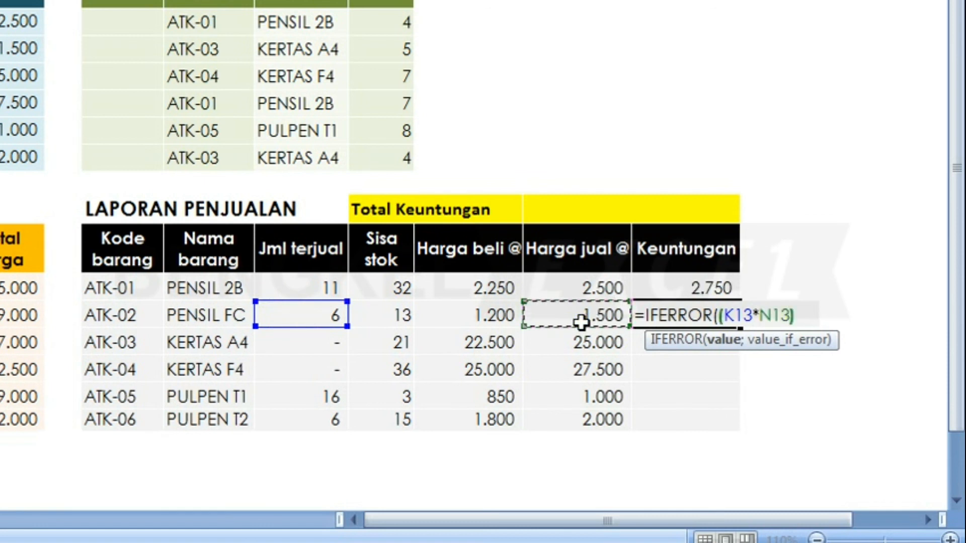
- Complete the O13 formula by subtracting (K13*M13), with "" as the value if error, and enter it
{"action": "type", "text": ")-"}
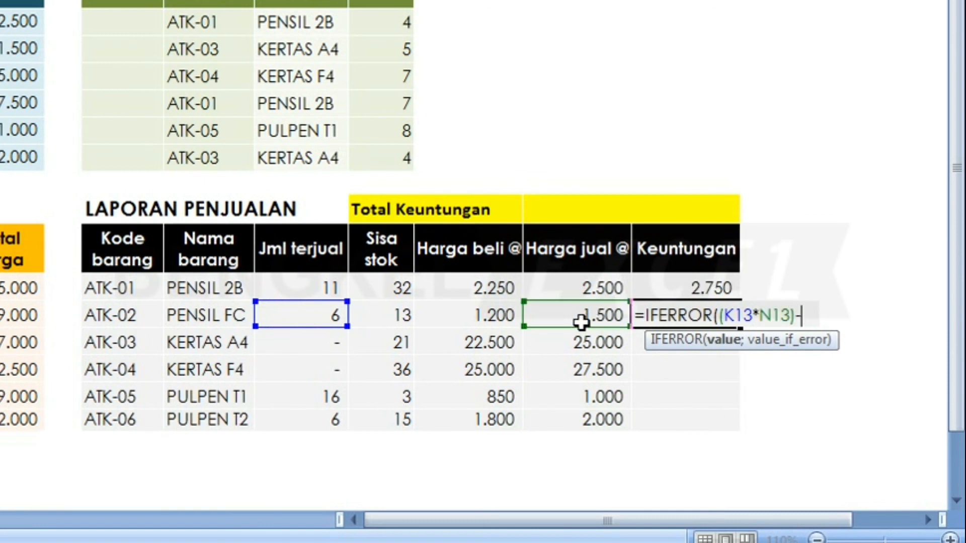
{"action": "type", "text": "("}
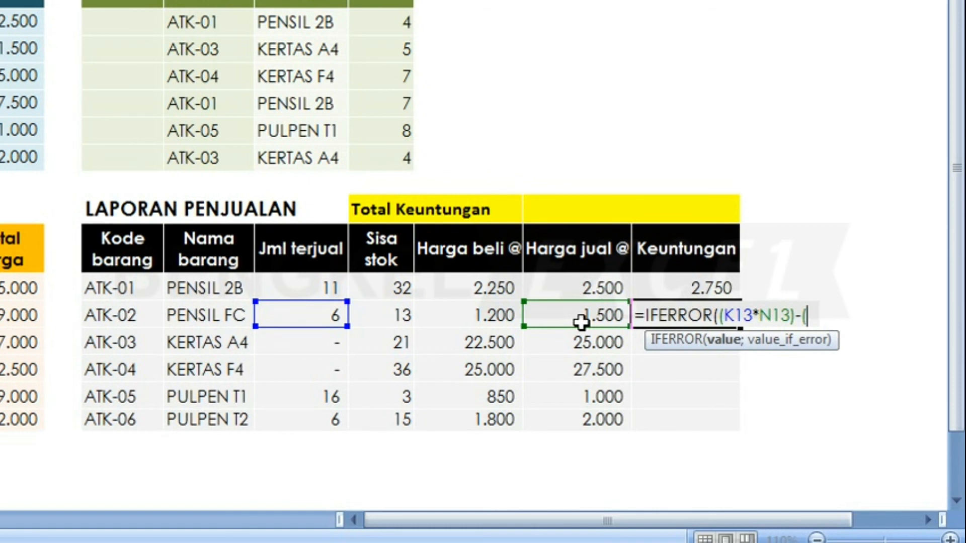
{"action": "left_click", "coordinate": [296, 311]}
{"action": "type", "text": "*"}
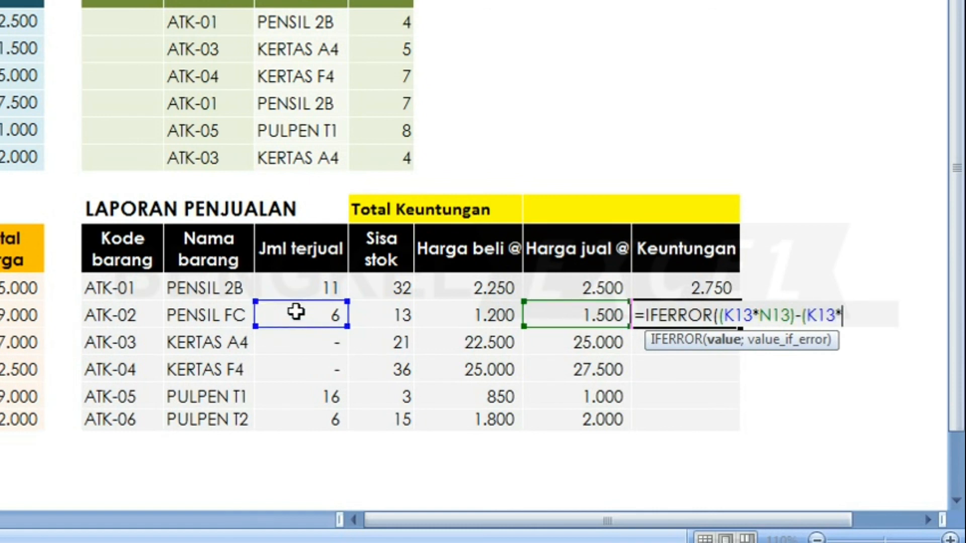
{"action": "left_click", "coordinate": [478, 313]}
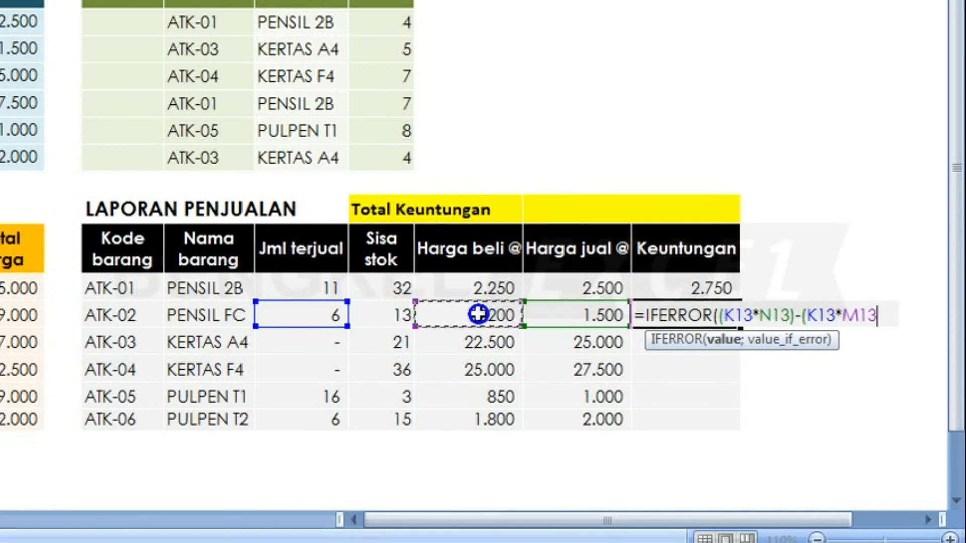
{"action": "type", "text": ")"}
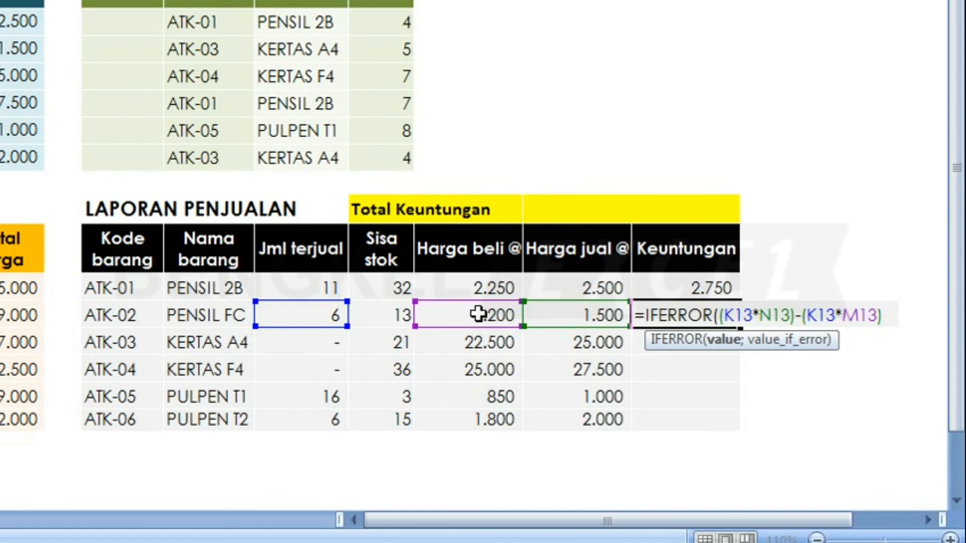
{"action": "type", "text": ";"}
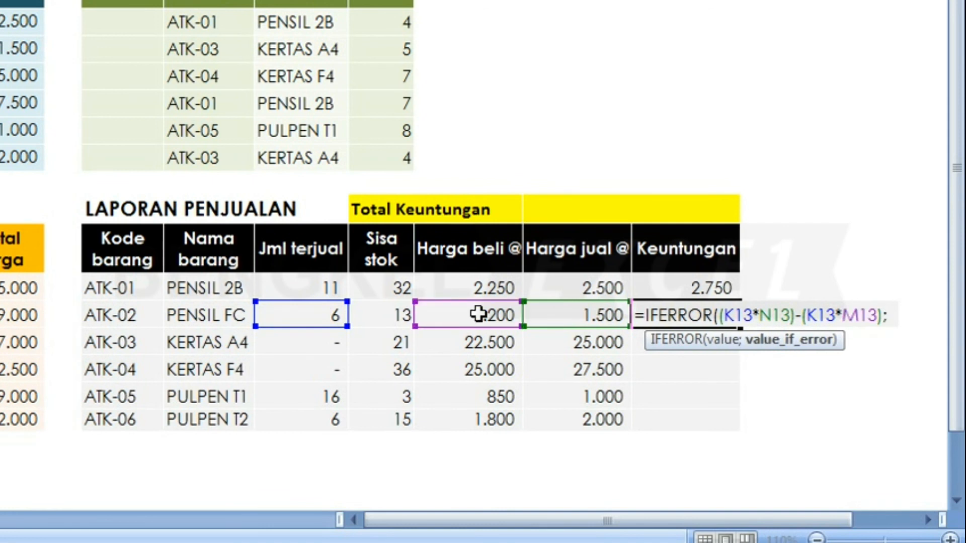
{"action": "type", "text": "\"\")"}
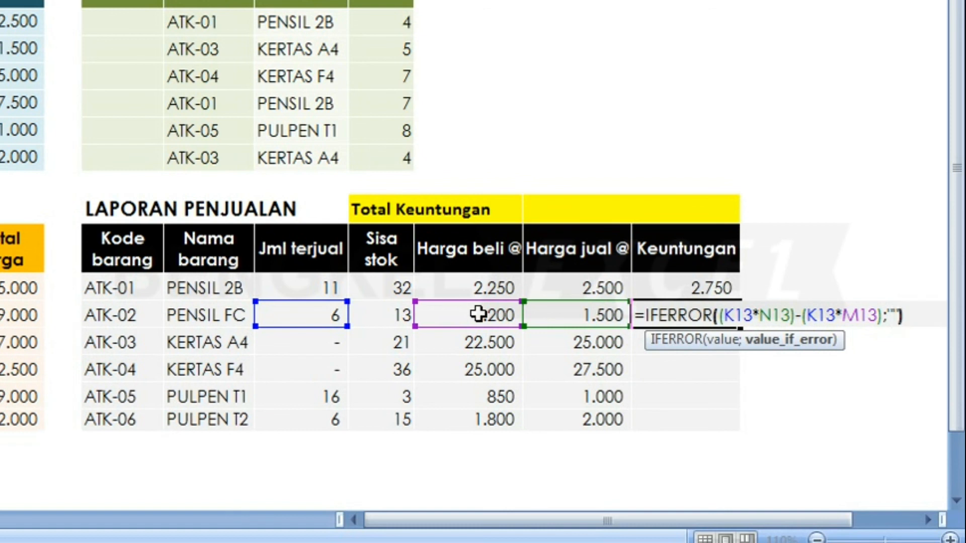
{"action": "key", "text": "Return"}
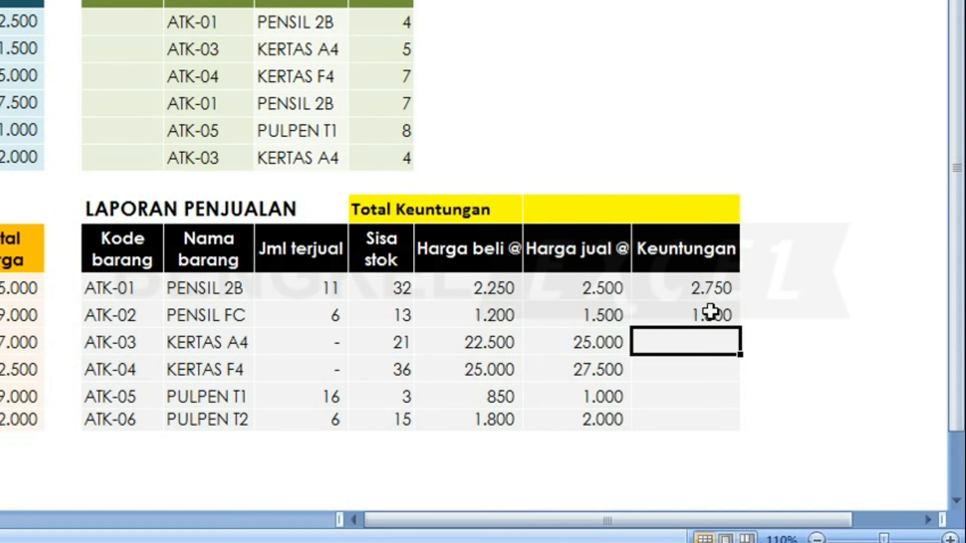
- Fill the Keuntungan formula from O13 down to O17
{"action": "left_click", "coordinate": [728, 312]}
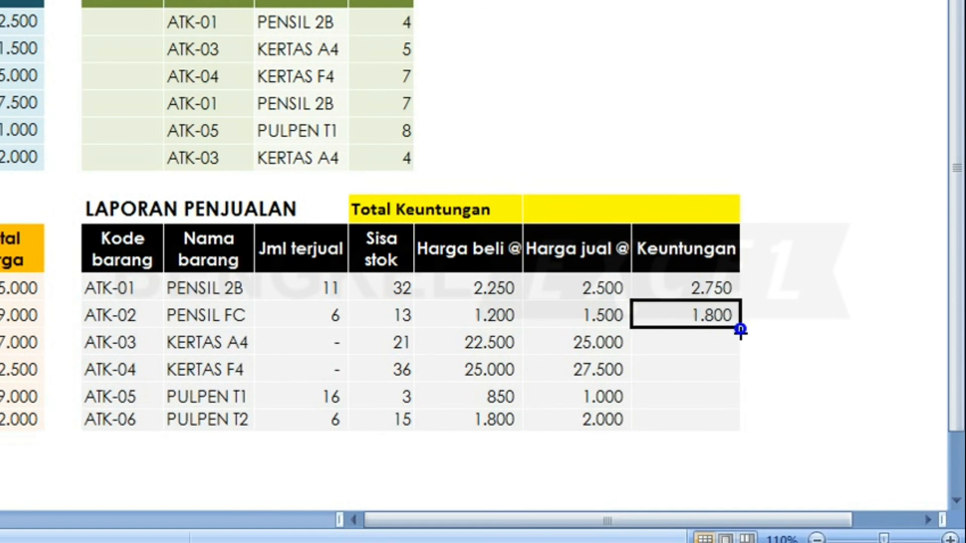
{"action": "left_click_drag", "start_coordinate": [740, 328], "coordinate": [720, 425]}
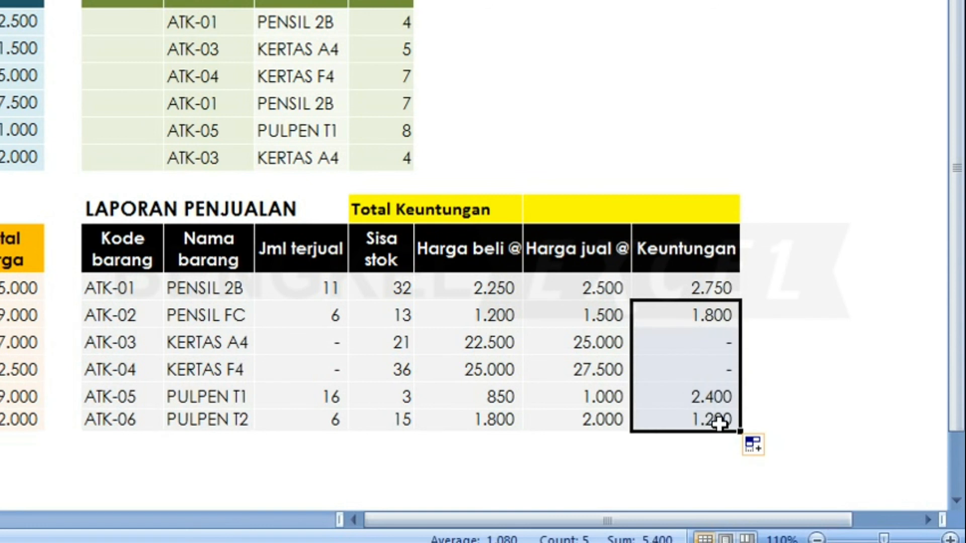
{"action": "key", "text": "Up"}
{"action": "key", "text": "Up"}
{"action": "key", "text": "Up"}
{"action": "key", "text": "Down"}
{"action": "key", "text": "Down"}
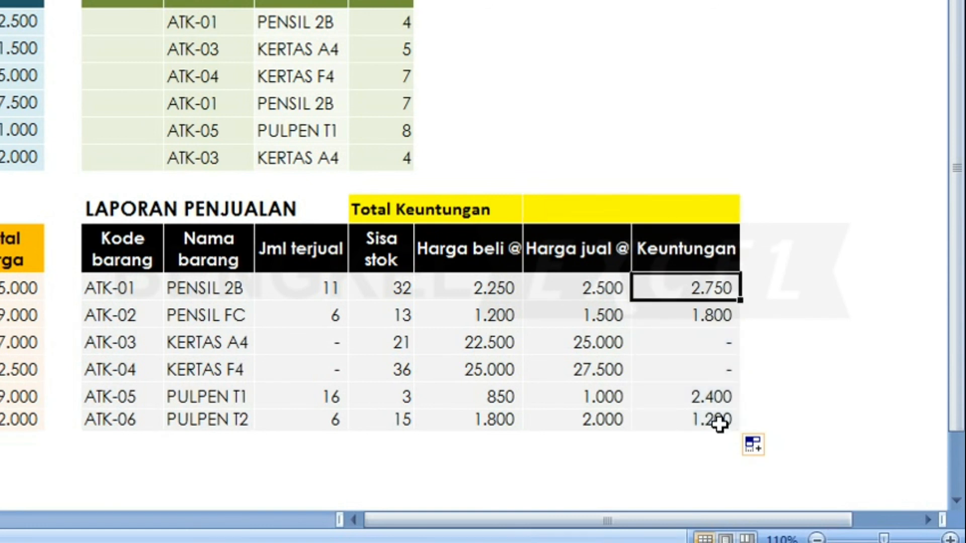
{"action": "key", "text": "Left"}
{"action": "key", "text": "Left"}
{"action": "key", "text": "Left"}
{"action": "key", "text": "Left"}
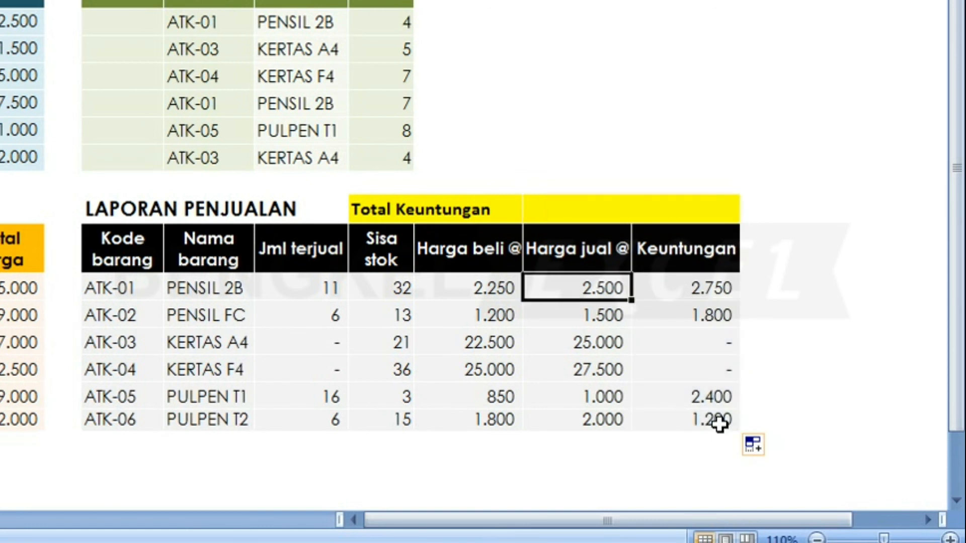
{"action": "key", "text": "Right"}
{"action": "key", "text": "Right"}
{"action": "key", "text": "Right"}
{"action": "key", "text": "Right"}
{"action": "key", "text": "Right"}
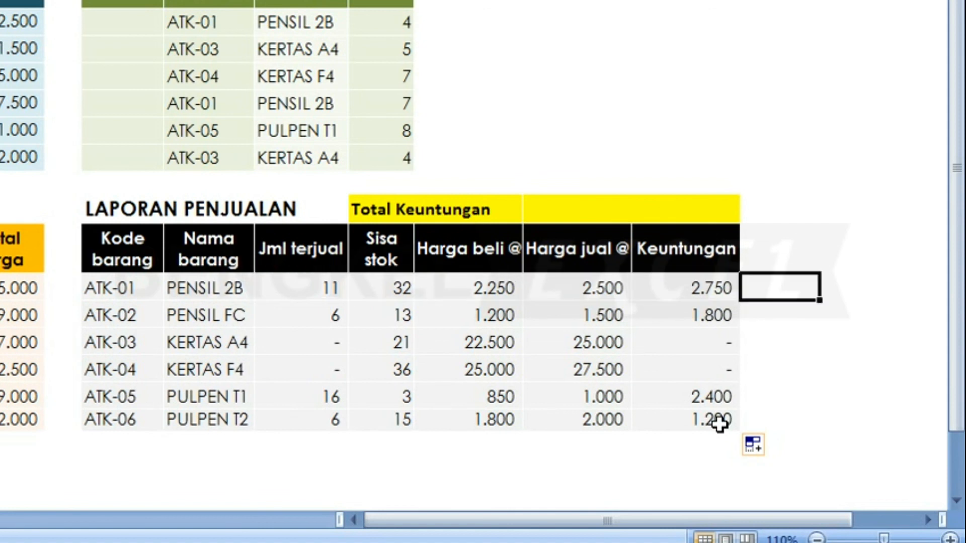
- Calculate Total Keuntungan in N10 with =SUM(O12:O17)
{"action": "left_click", "coordinate": [646, 209]}
{"action": "type", "text": "=SUM"}
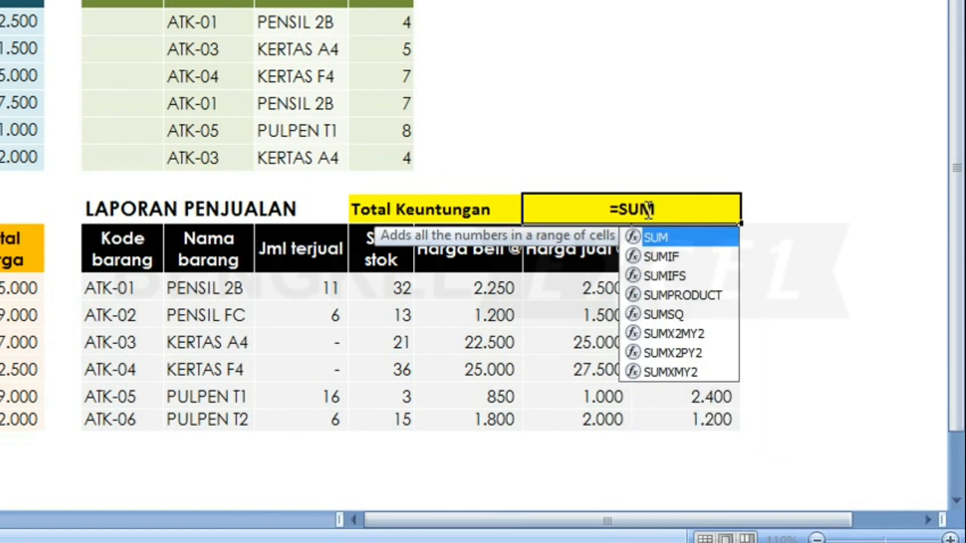
{"action": "type", "text": "("}
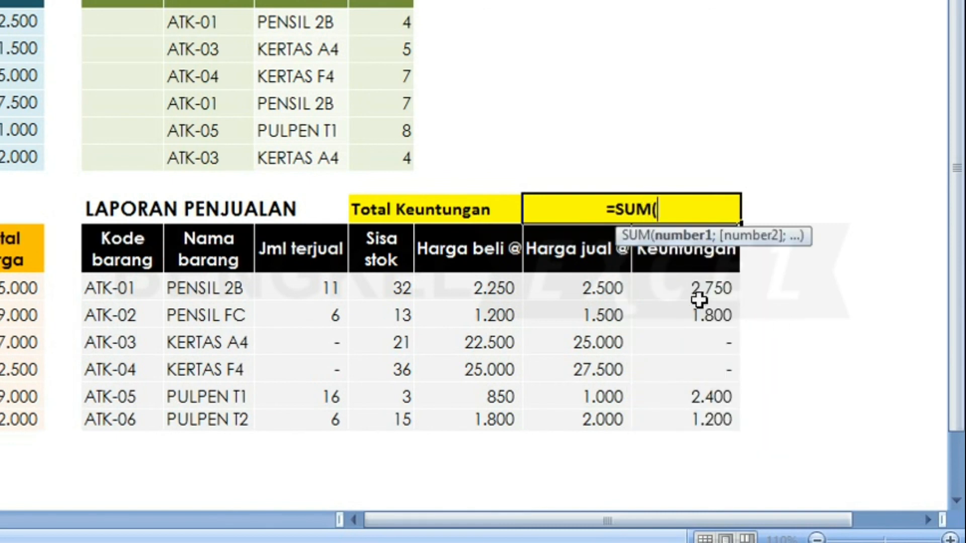
{"action": "left_click_drag", "start_coordinate": [684, 287], "coordinate": [704, 413]}
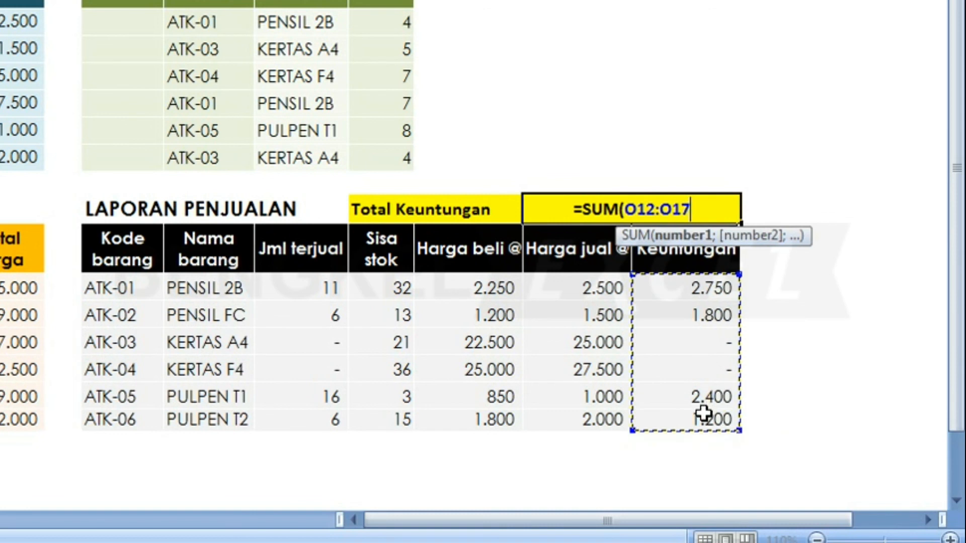
{"action": "type", "text": ")"}
{"action": "key", "text": "Return"}
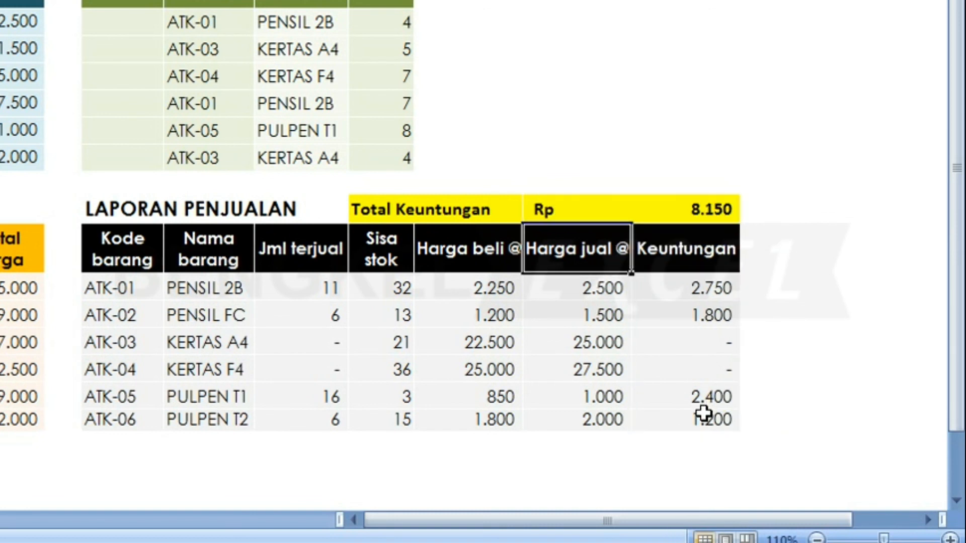
{"action": "key", "text": "Up"}
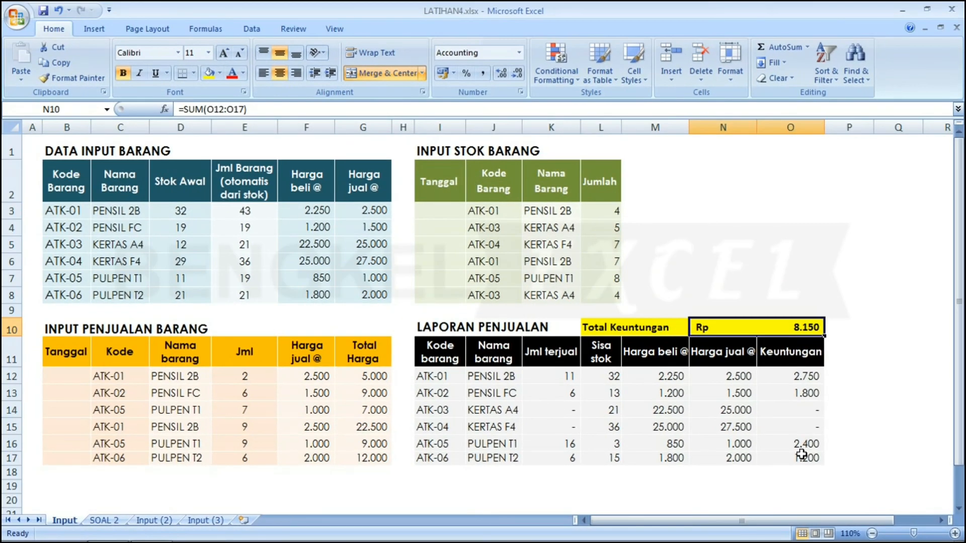
- Set the Jml of the first PENSIL 2B sale in INPUT PENJUALAN BARANG (E12) to 8
{"action": "left_click", "coordinate": [242, 378]}
{"action": "type", "text": "8"}
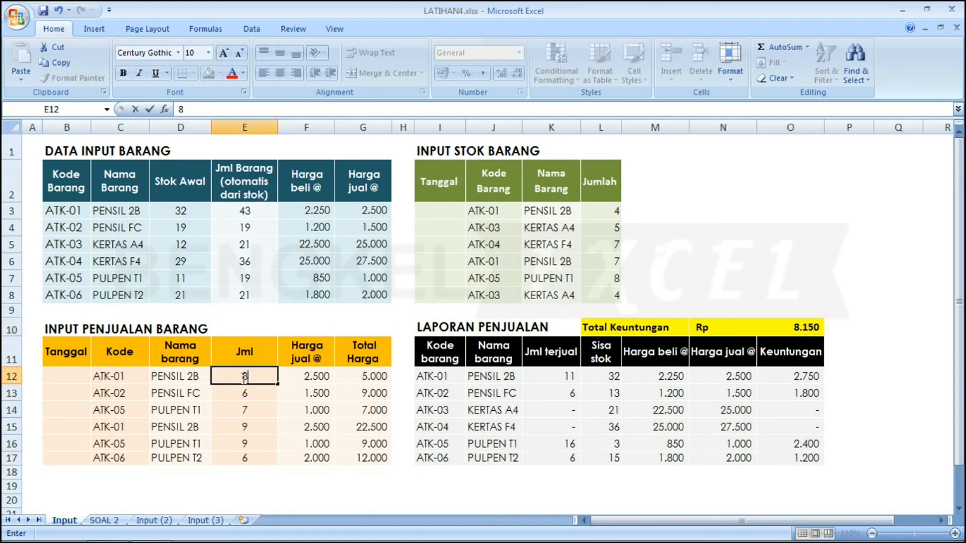
{"action": "key", "text": "Return"}
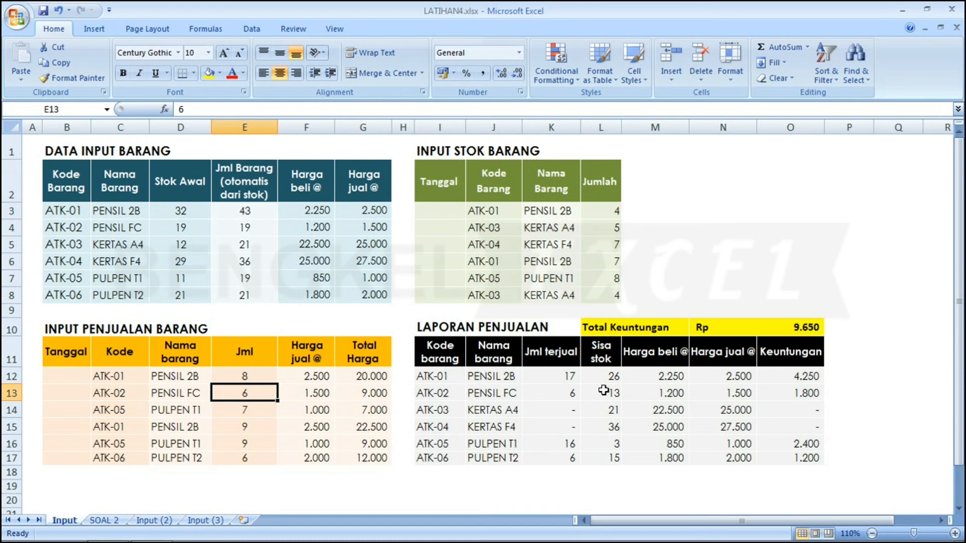
{"action": "key", "text": "Down"}
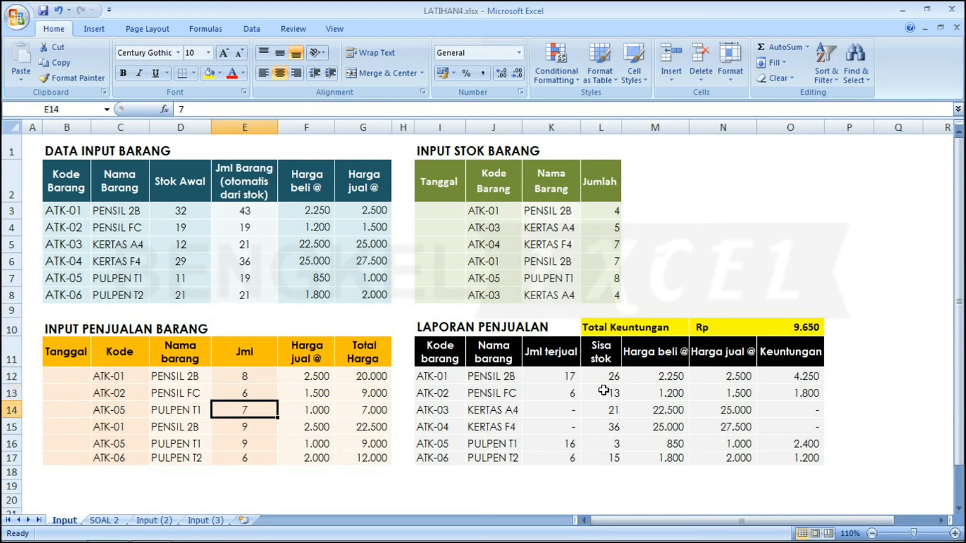
{"action": "key", "text": "Right"}
{"action": "key", "text": "Right"}
{"action": "key", "text": "Right"}
{"action": "key", "text": "Right"}
{"action": "key", "text": "Right"}
{"action": "key", "text": "Right"}
{"action": "key", "text": "Right"}
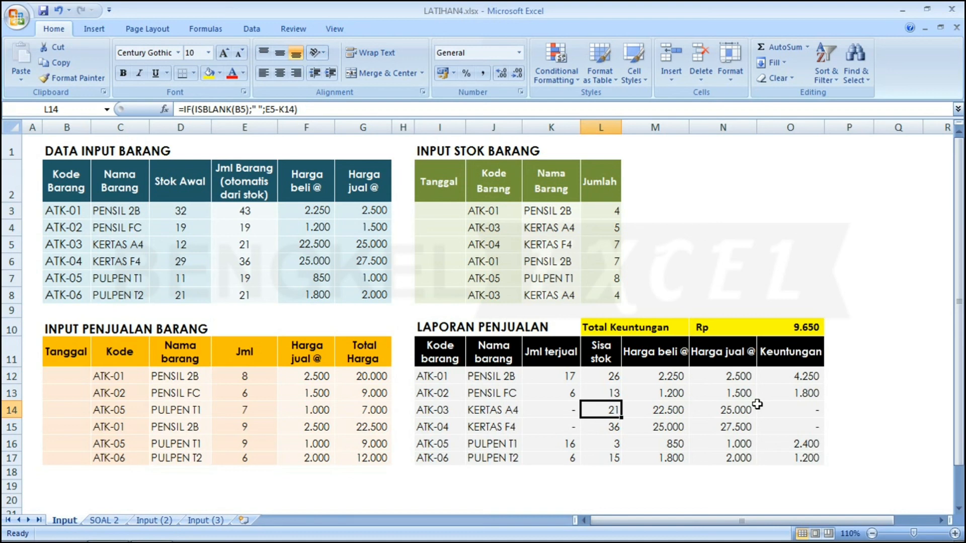
{"action": "key", "text": "Up"}
{"action": "key", "text": "Up"}
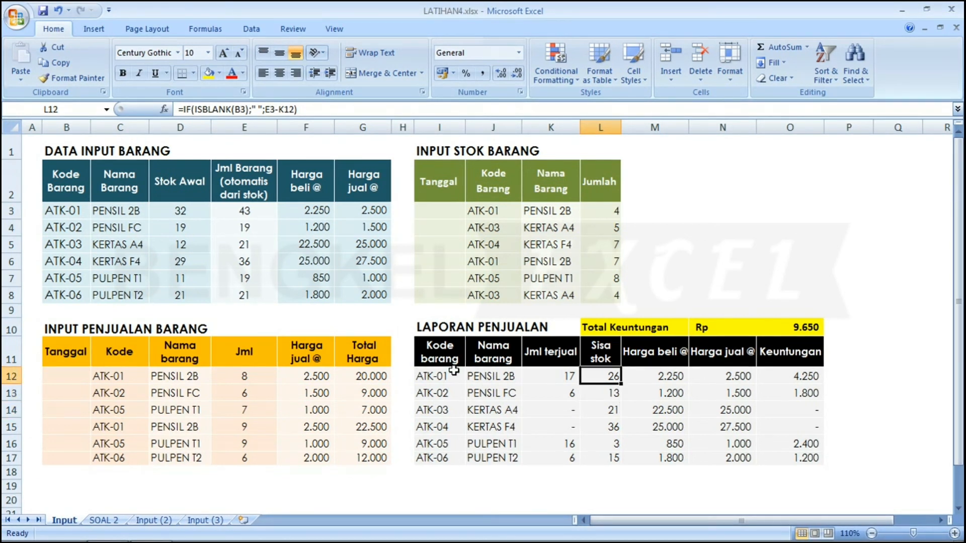
{"action": "key", "text": "Up"}
{"action": "key", "text": "Up"}
{"action": "key", "text": "Right"}
{"action": "key", "text": "Up"}
{"action": "key", "text": "Up"}
{"action": "key", "text": "Up"}
{"action": "key", "text": "Up"}
{"action": "key", "text": "Up"}
{"action": "key", "text": "Up"}
{"action": "key", "text": "Up"}
{"action": "key", "text": "Up"}
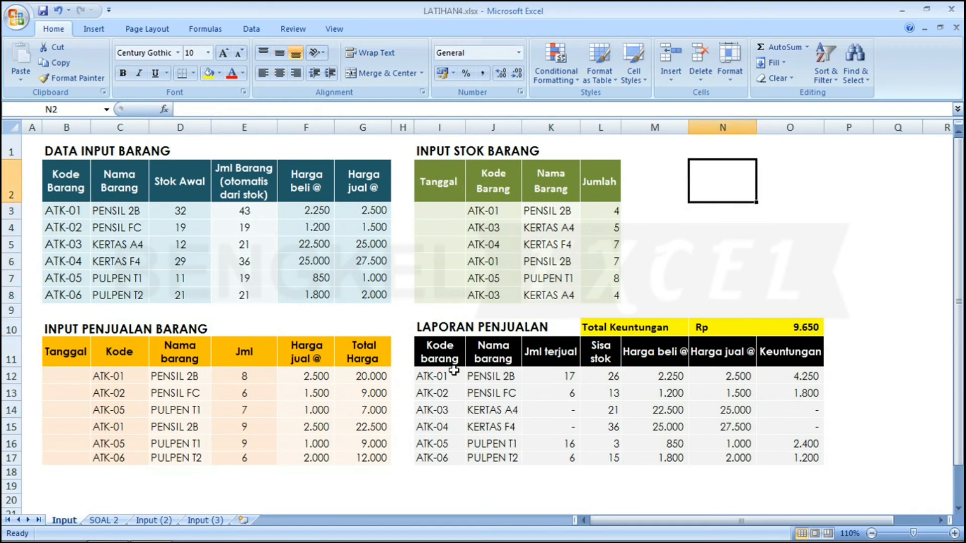
{"action": "key", "text": "Down"}
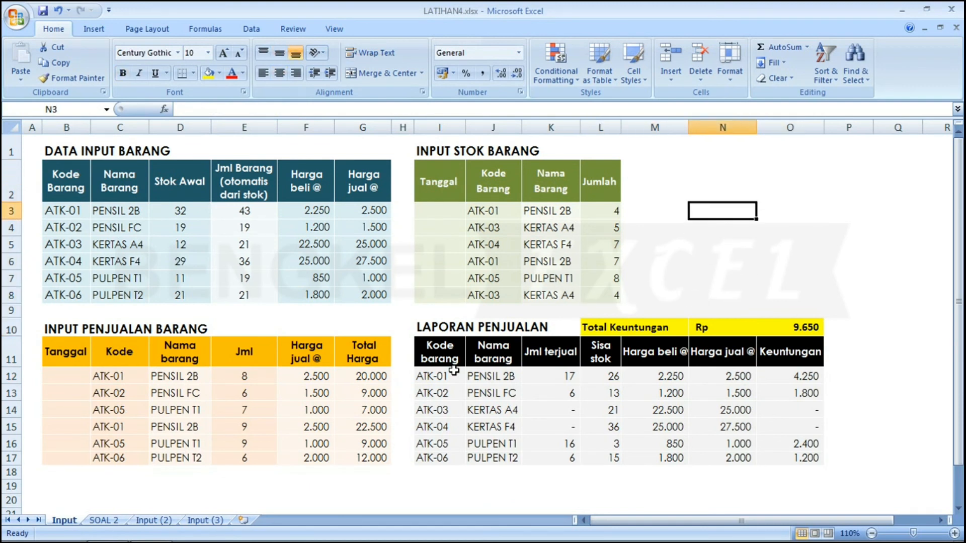
{"action": "key", "text": "Left"}
{"action": "key", "text": "Left"}
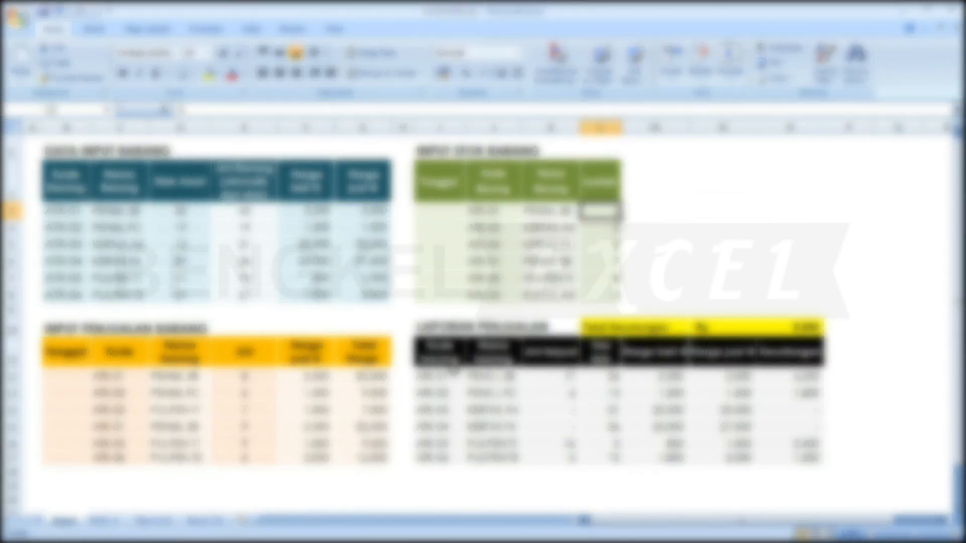
{"action": "key", "text": "Right"}
{"action": "key", "text": "Right"}
{"action": "key", "text": "Down"}
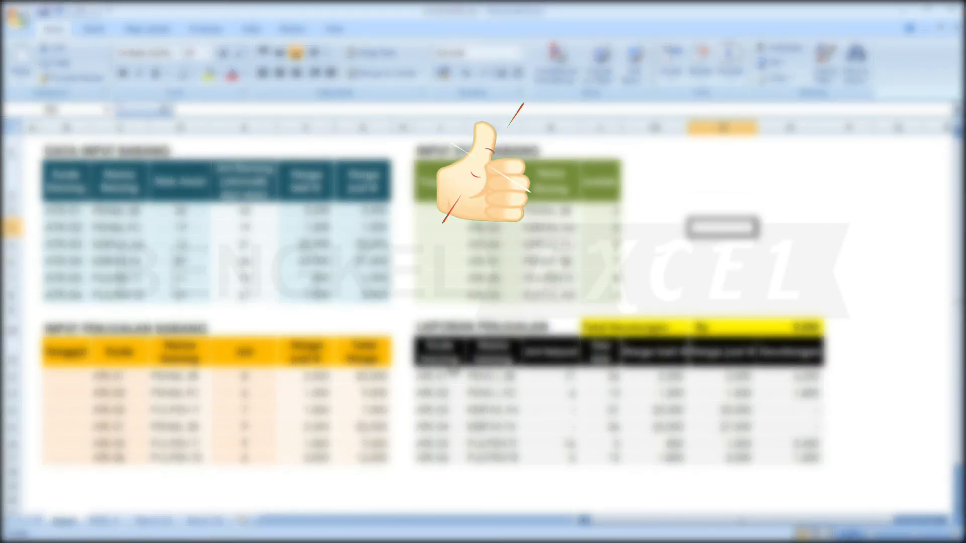
{"action": "key", "text": "Up"}
{"action": "key", "text": "Up"}
{"action": "key", "text": "Up"}
{"action": "key", "text": "Left"}
{"action": "key", "text": "Left"}
{"action": "key", "text": "Left"}
{"action": "key", "text": "Left"}
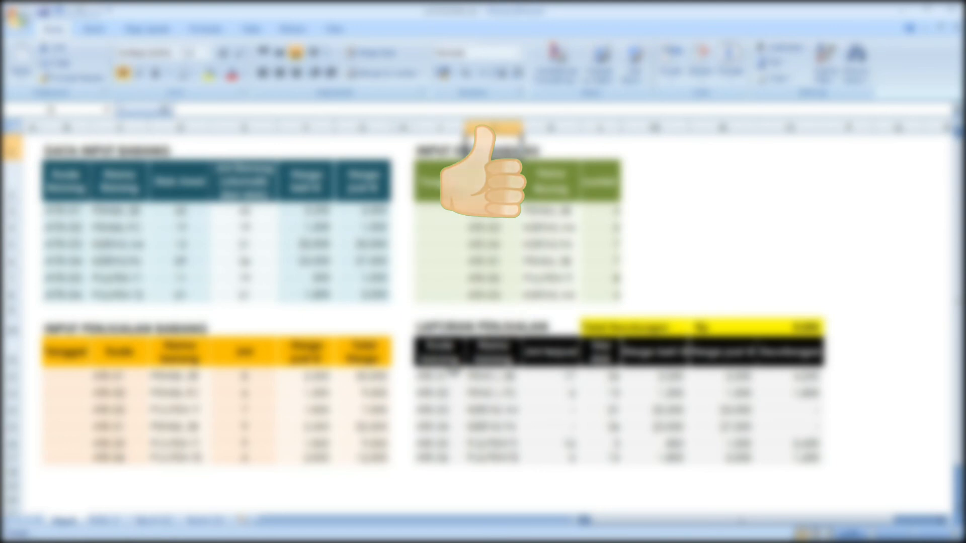